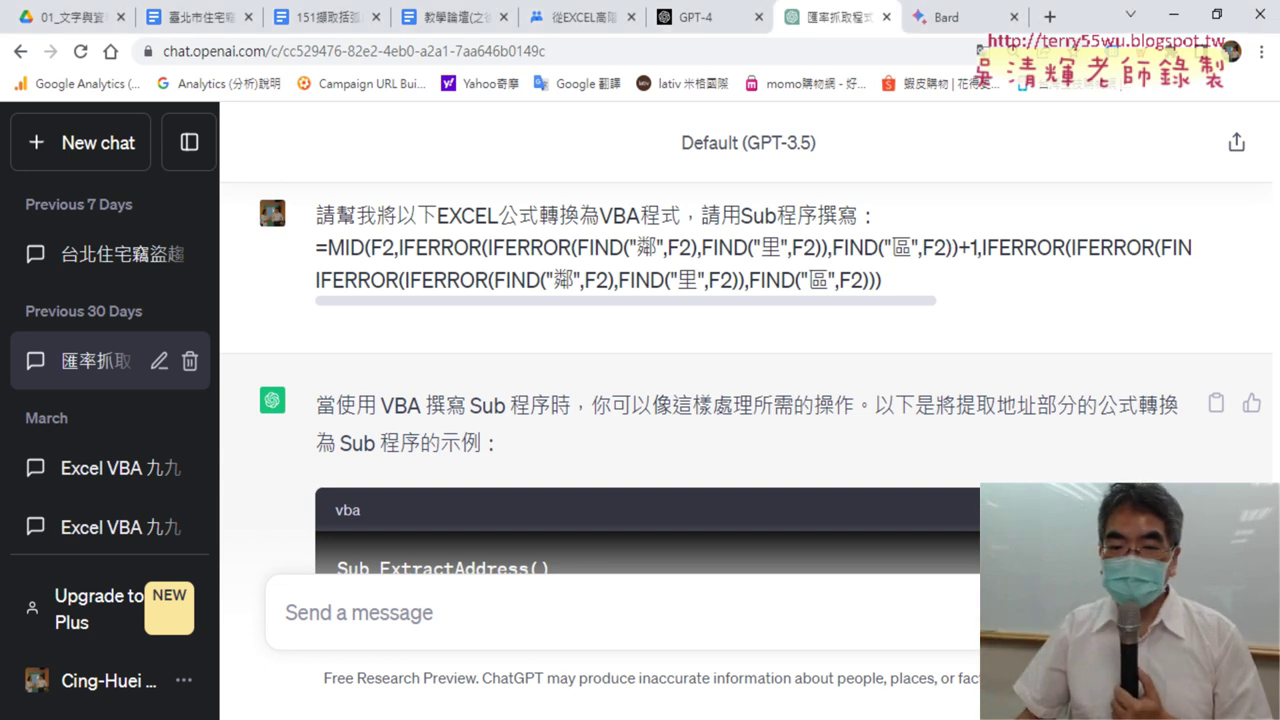
- Switch from ChatGPT to the VBA editor showing Module4's ExtractAddressPart function
{"action": "key", "text": "alt+Tab"}
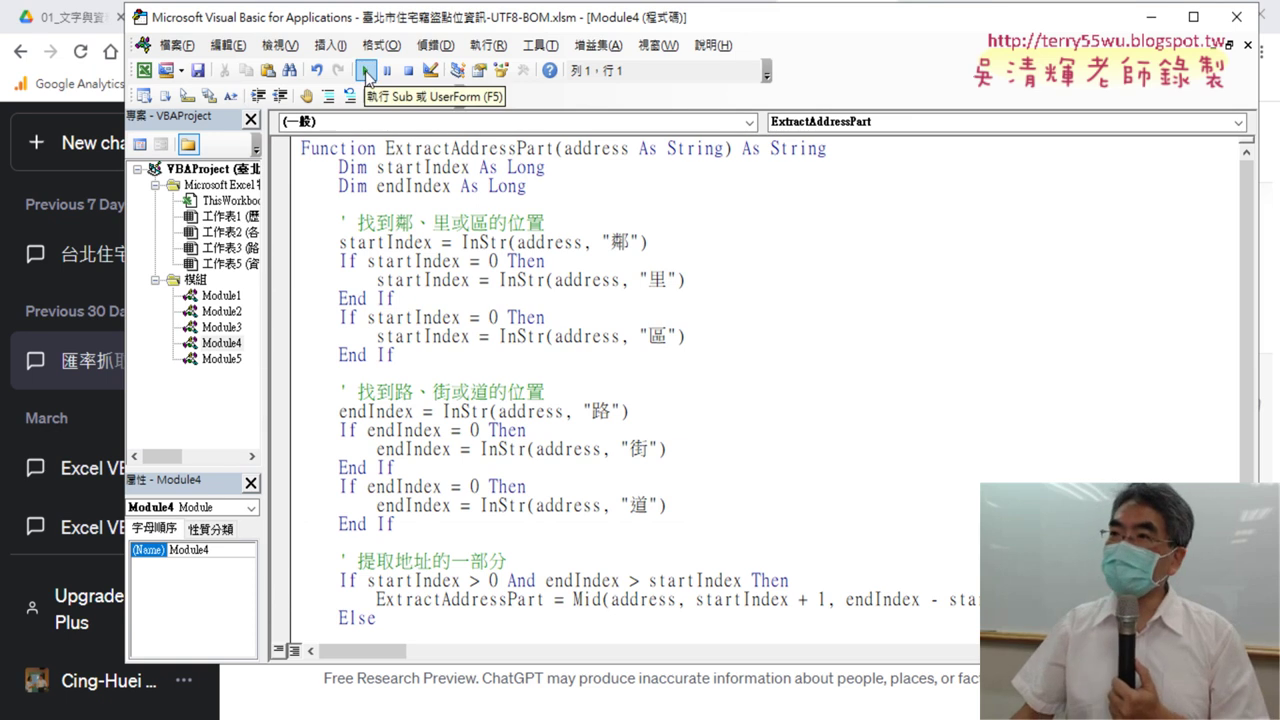
- Try running the ExtractAddressPart code as a macro, cancel it, and close the VBA editor
{"action": "left_click", "coordinate": [358, 148]}
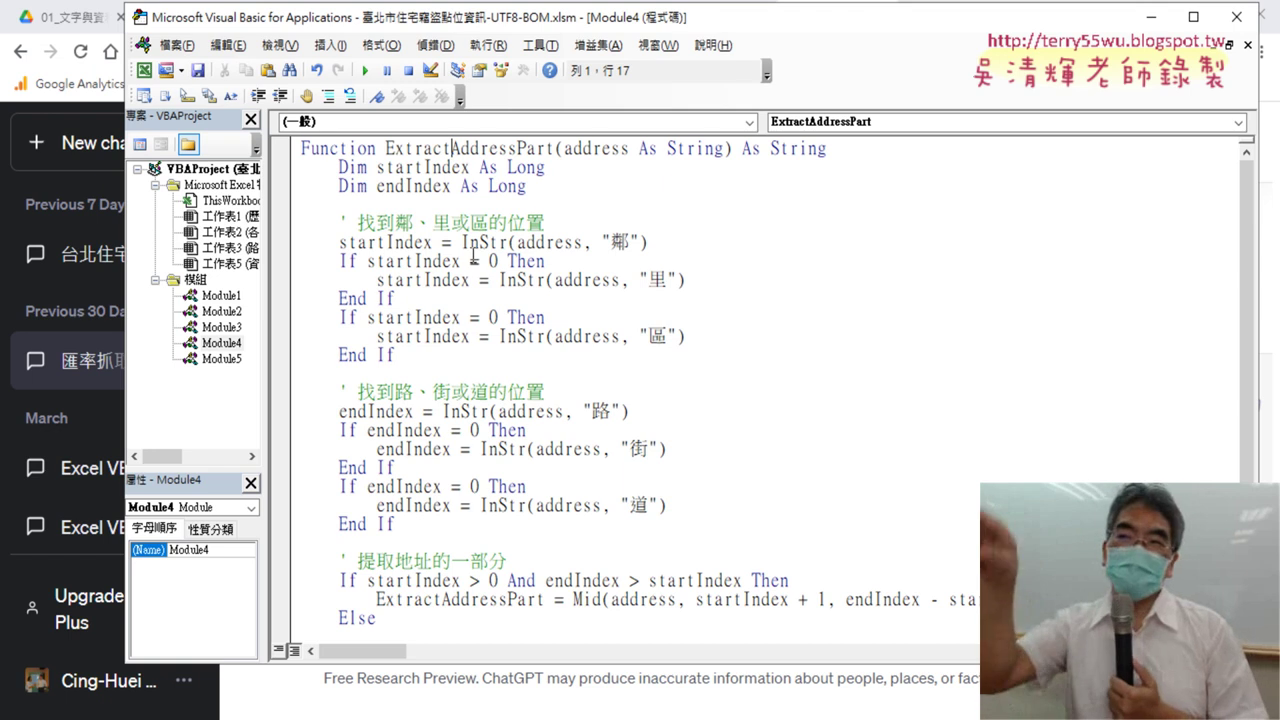
{"action": "left_click", "coordinate": [740, 262]}
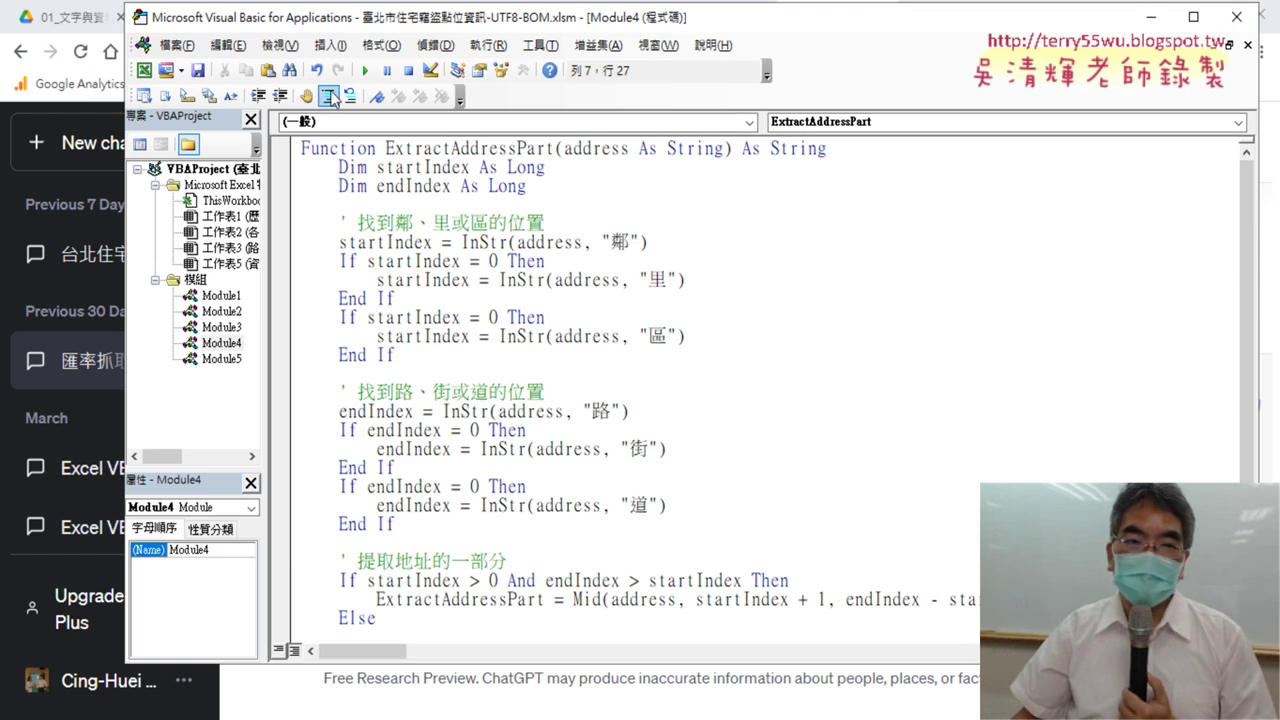
{"action": "left_click", "coordinate": [369, 69]}
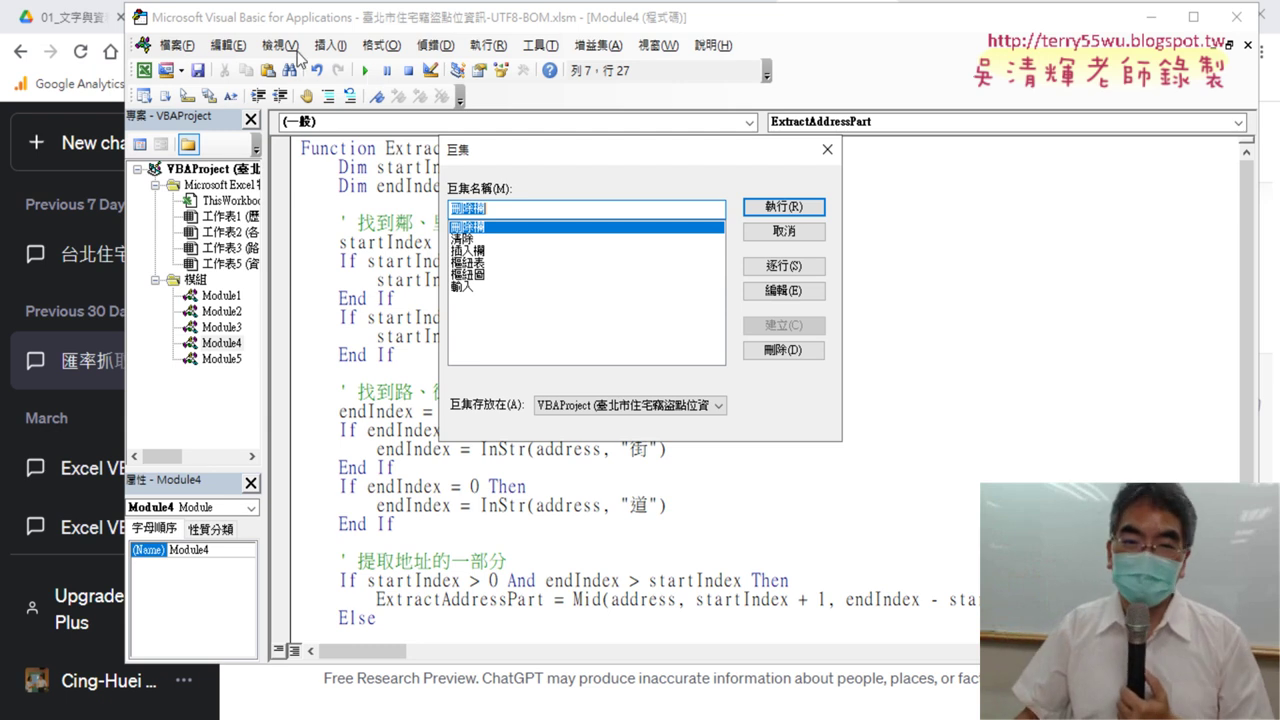
{"action": "left_click", "coordinate": [826, 149]}
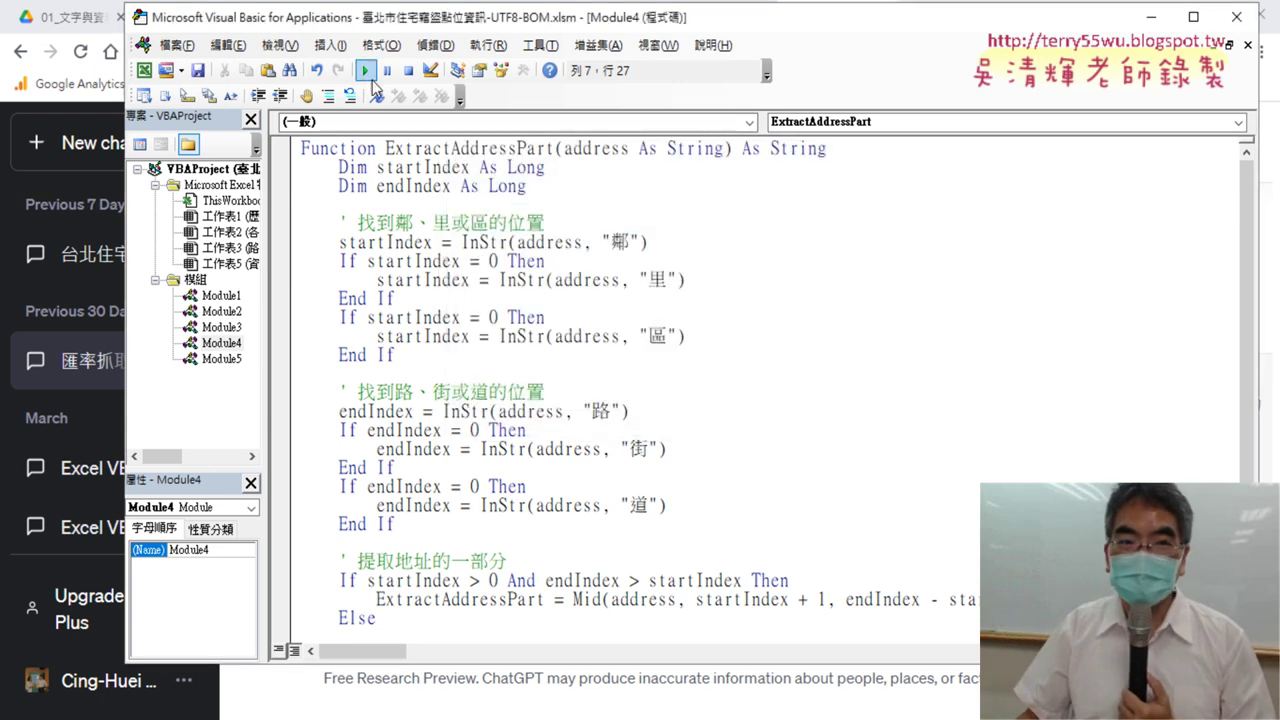
{"action": "left_click", "coordinate": [357, 148]}
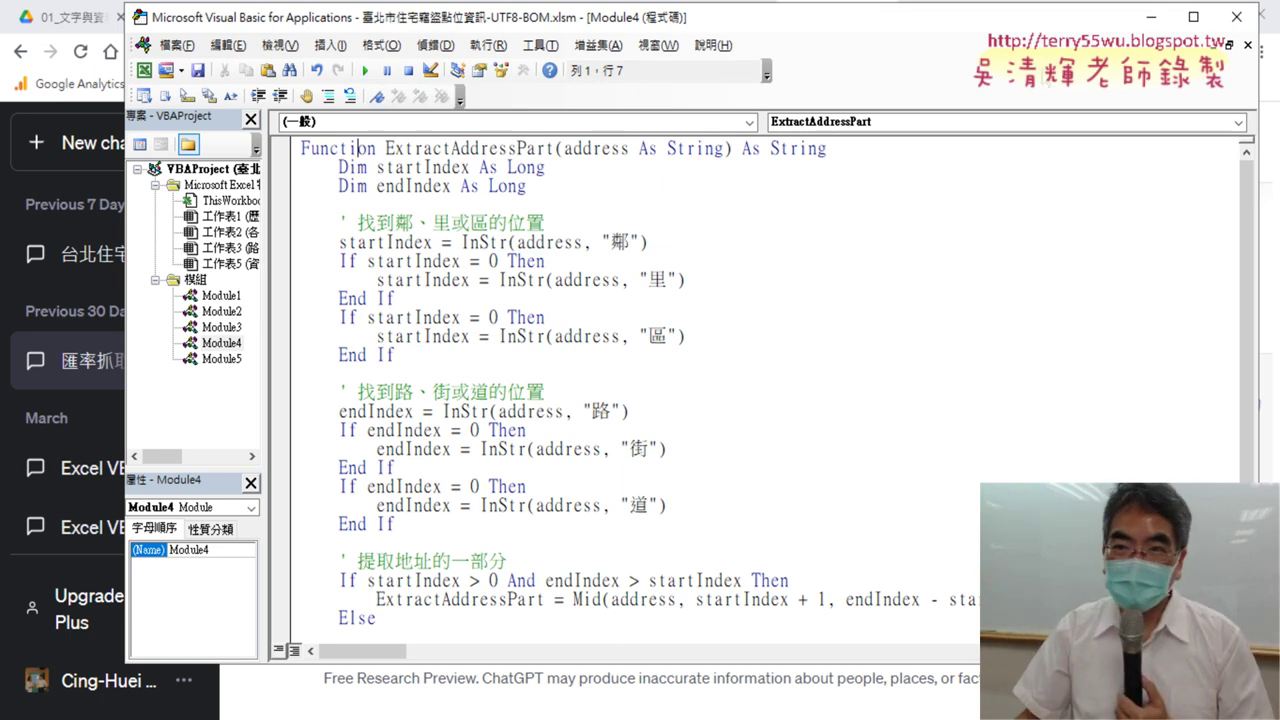
{"action": "left_click", "coordinate": [1236, 17]}
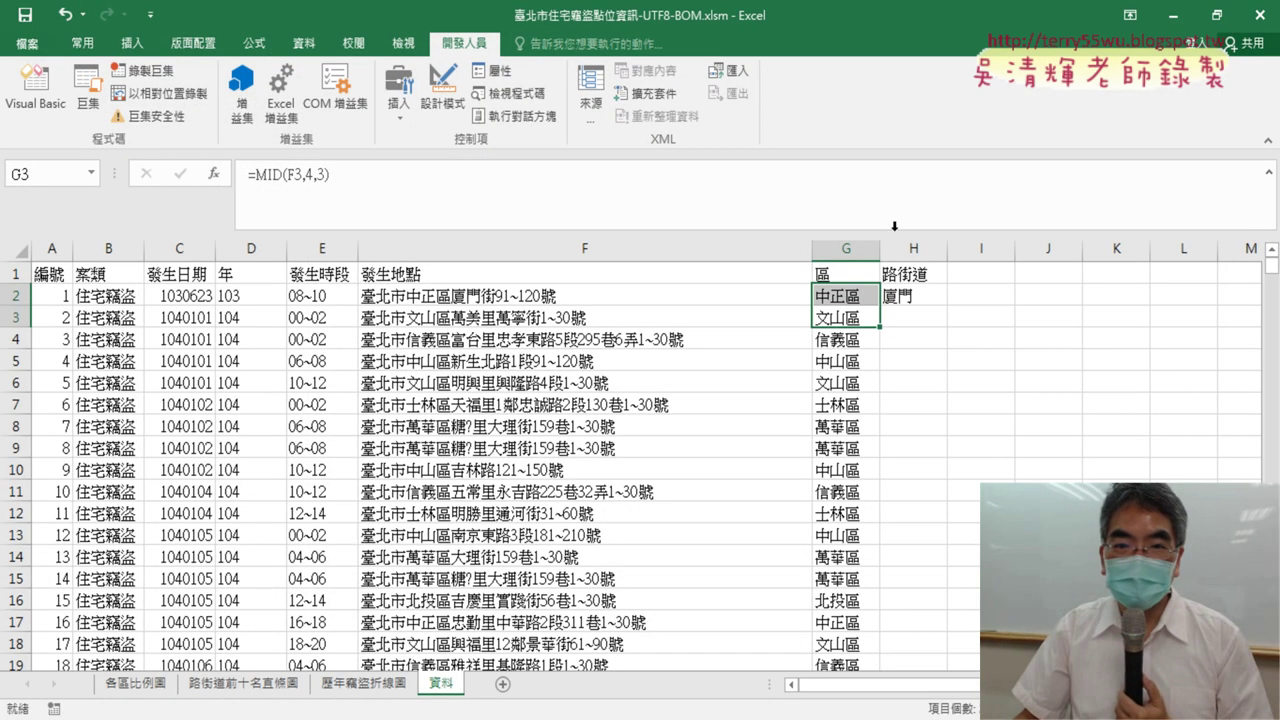
- Clear 廈門 from H2 and browse the 使用者定義 function category, then cancel
{"action": "left_click", "coordinate": [905, 295]}
{"action": "key", "text": "Delete"}
{"action": "type", "text": "="}
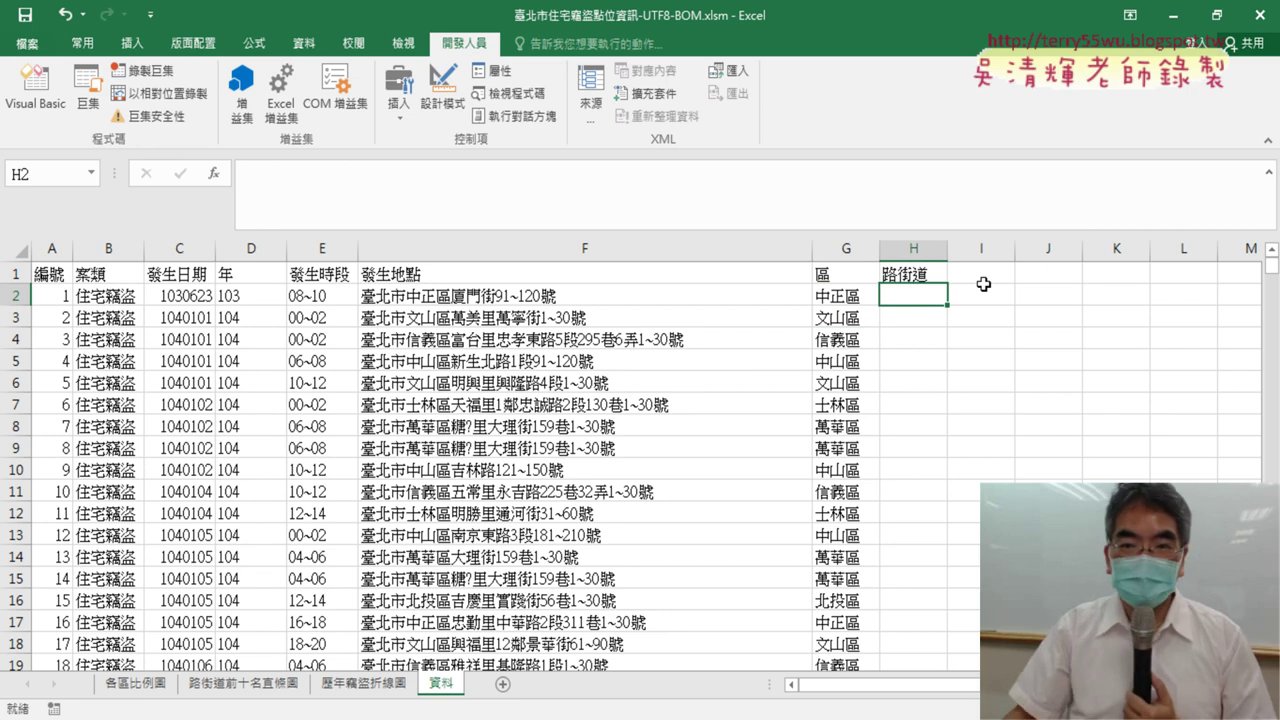
{"action": "left_click", "coordinate": [214, 175]}
{"action": "left_click", "coordinate": [768, 378]}
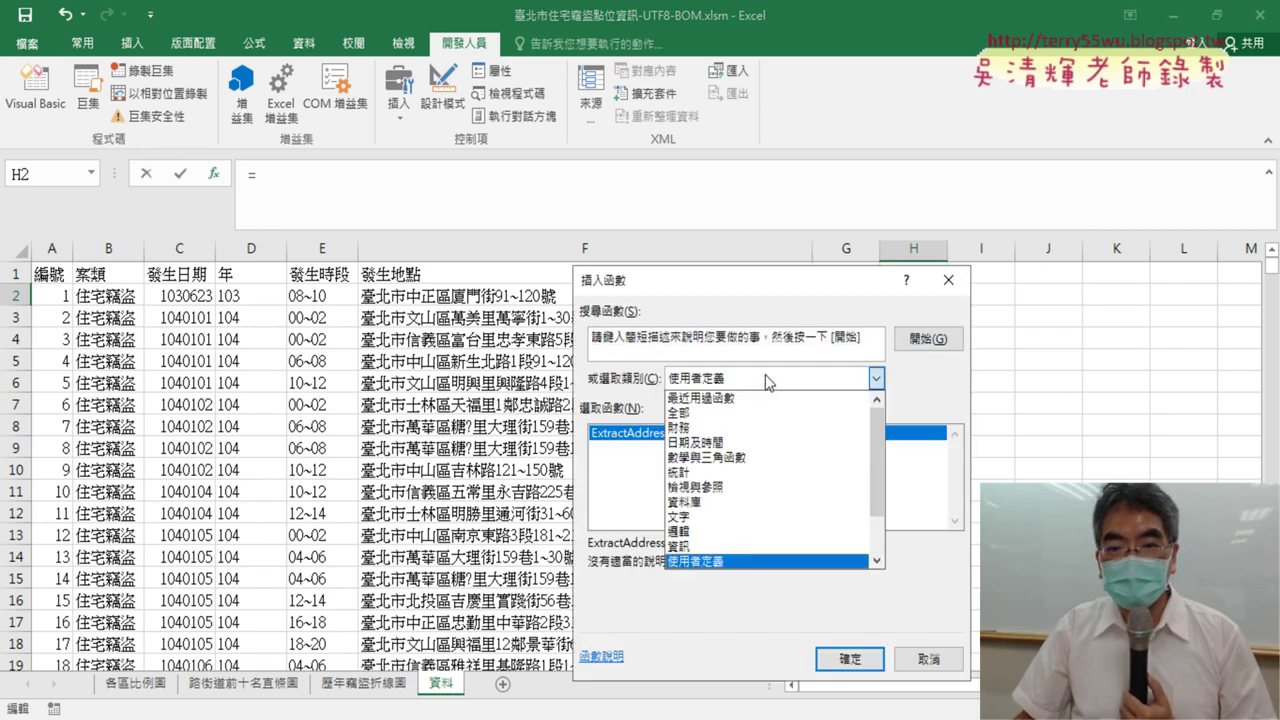
{"action": "left_click", "coordinate": [737, 563]}
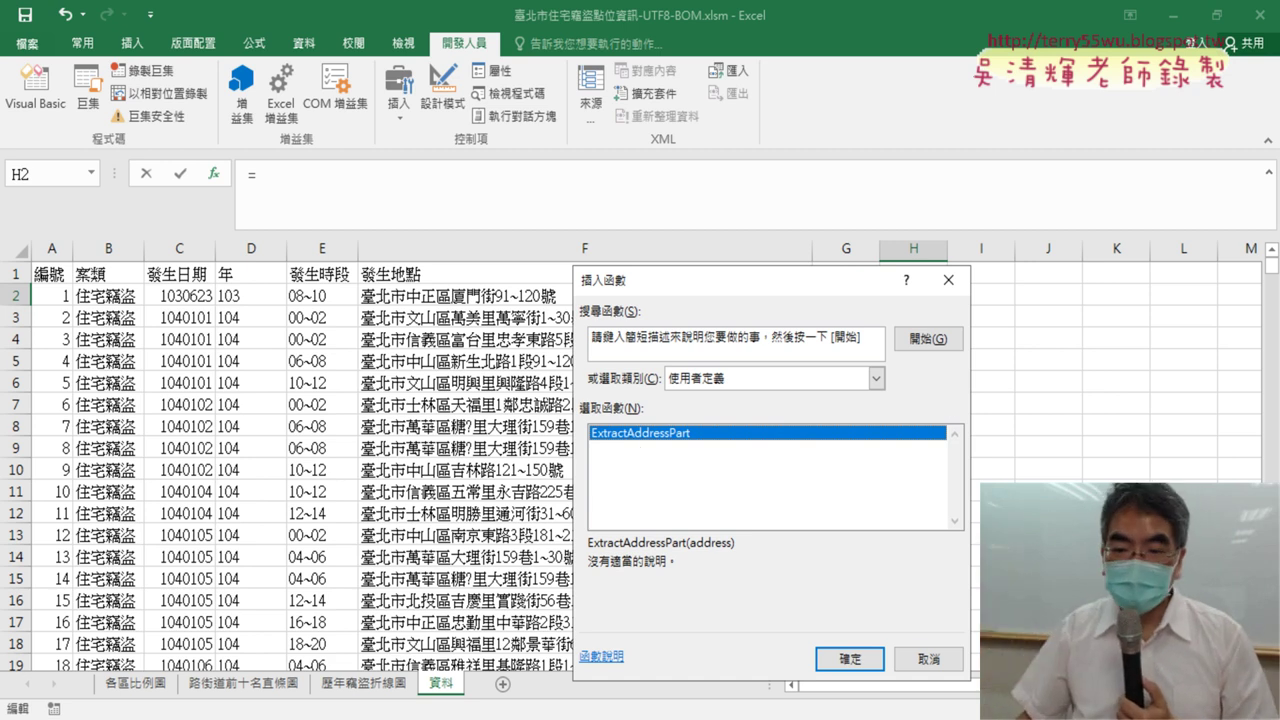
{"action": "left_click", "coordinate": [925, 662]}
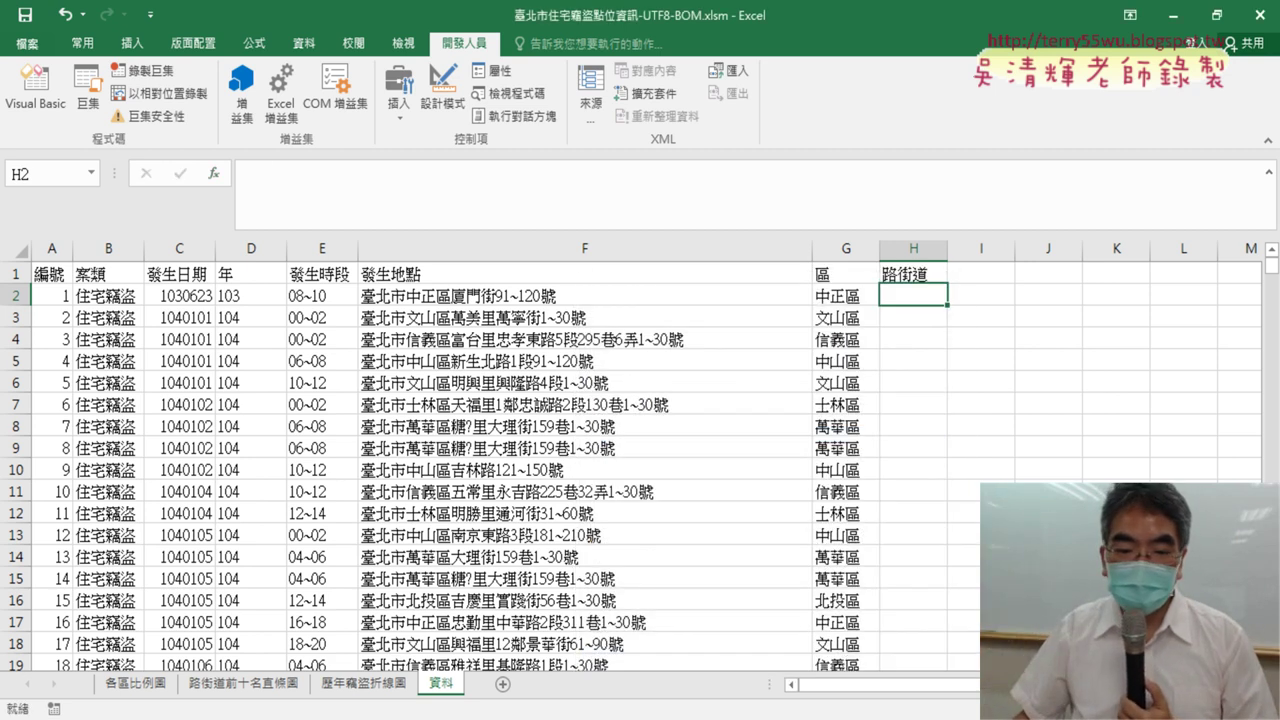
- Reopen the Visual Basic editor on Module4's ExtractAddressPart function
{"action": "key", "text": "alt+Tab"}
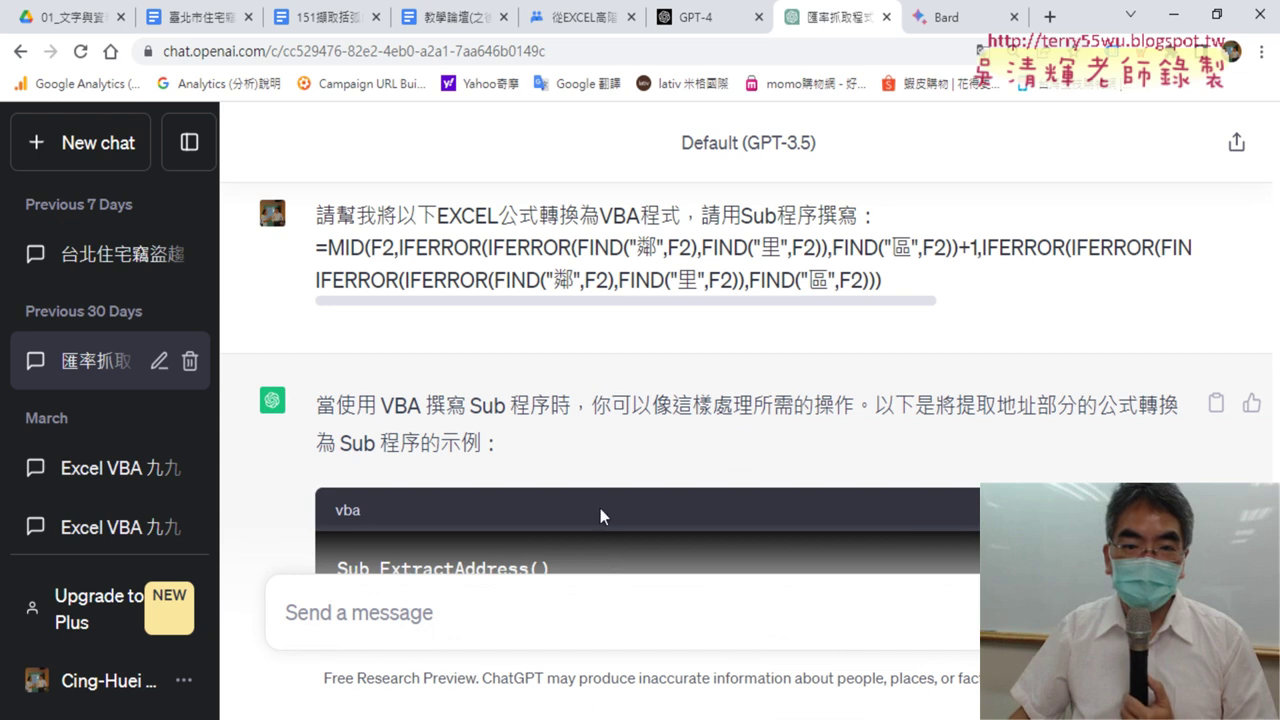
{"action": "key", "text": "alt+Tab"}
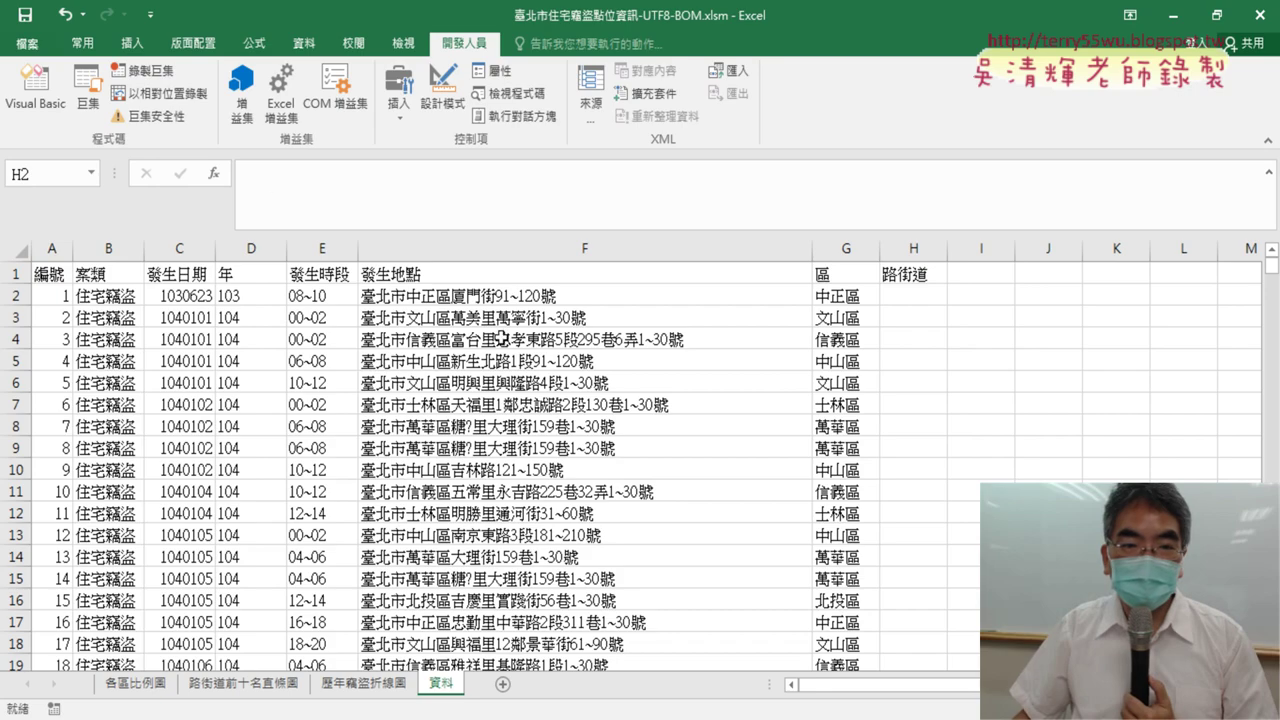
{"action": "left_click", "coordinate": [33, 106]}
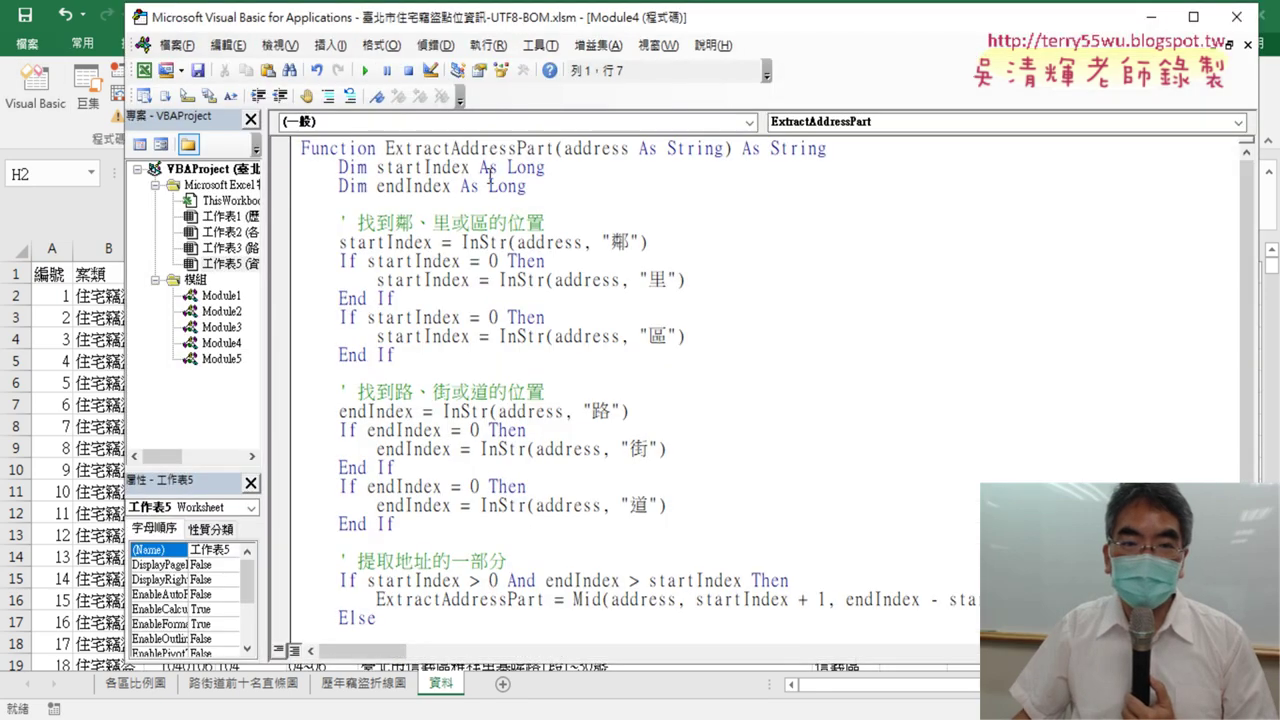
- Rename the function header from ExtractAddressPart to 路街道函數 and copy the new name
{"action": "left_click_drag", "start_coordinate": [386, 150], "coordinate": [538, 152]}
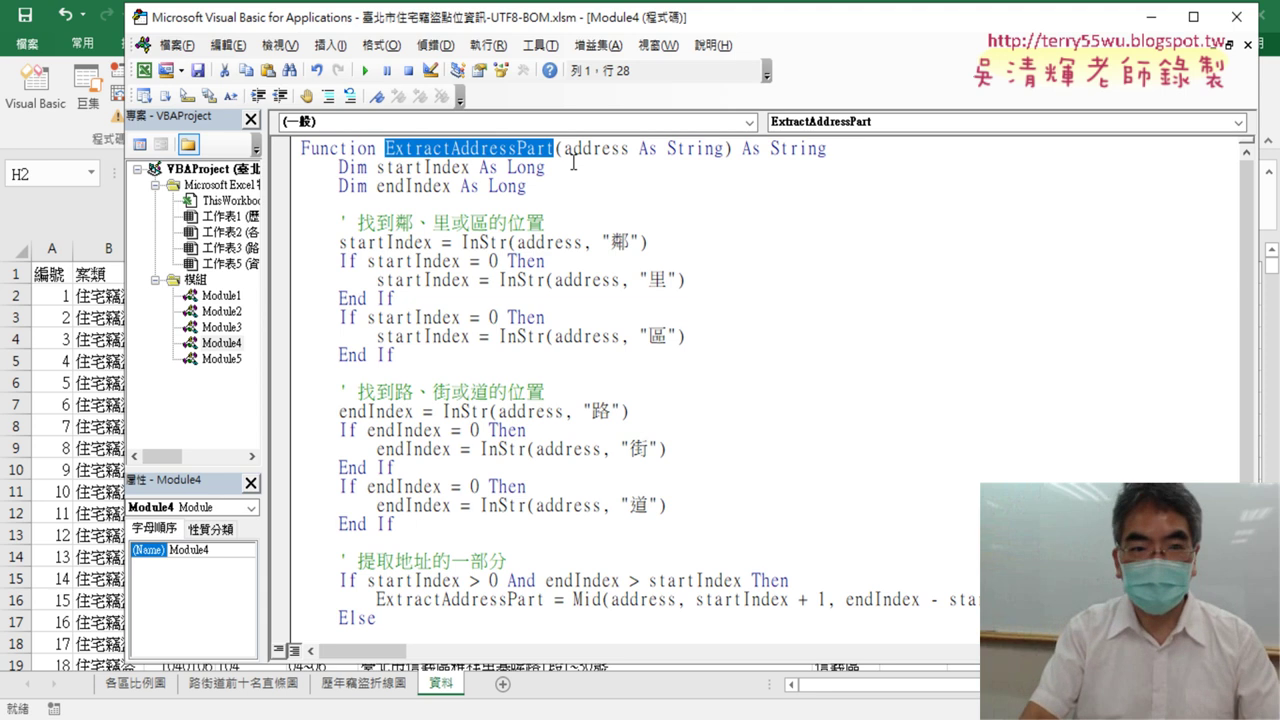
{"action": "type", "text": "路接"}
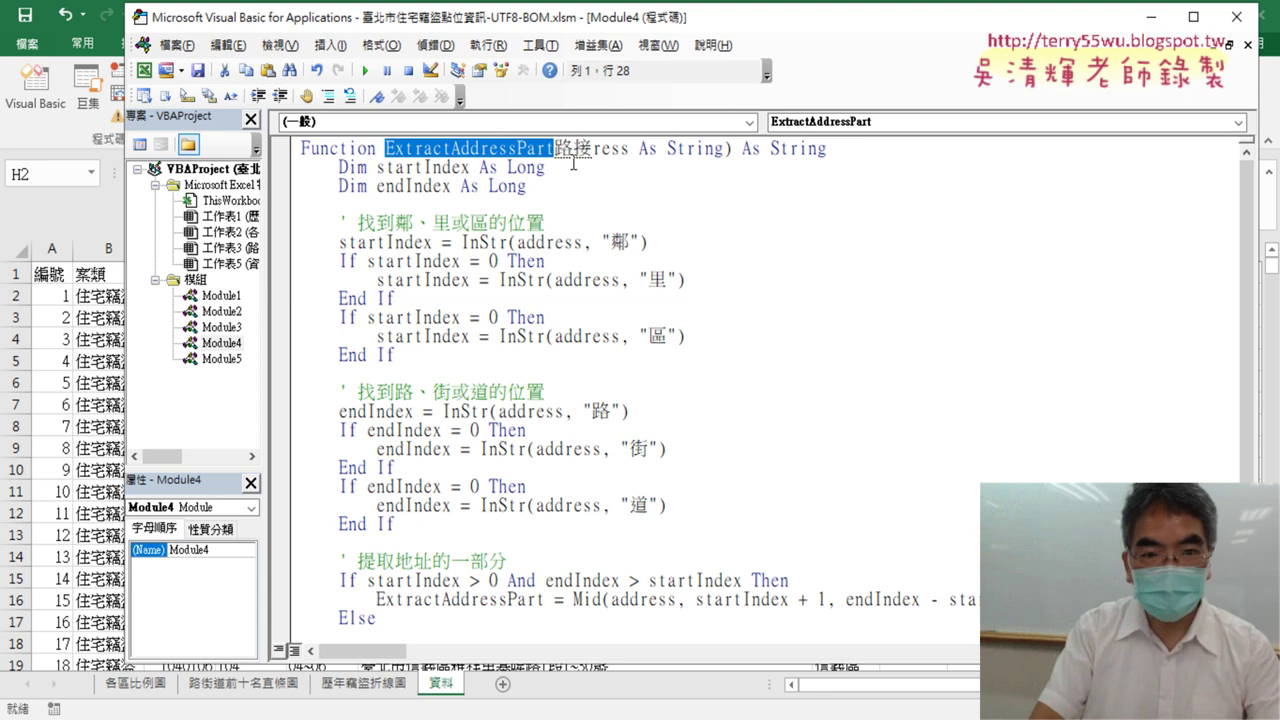
{"action": "type", "text": "道"}
{"action": "type", "text": "函數"}
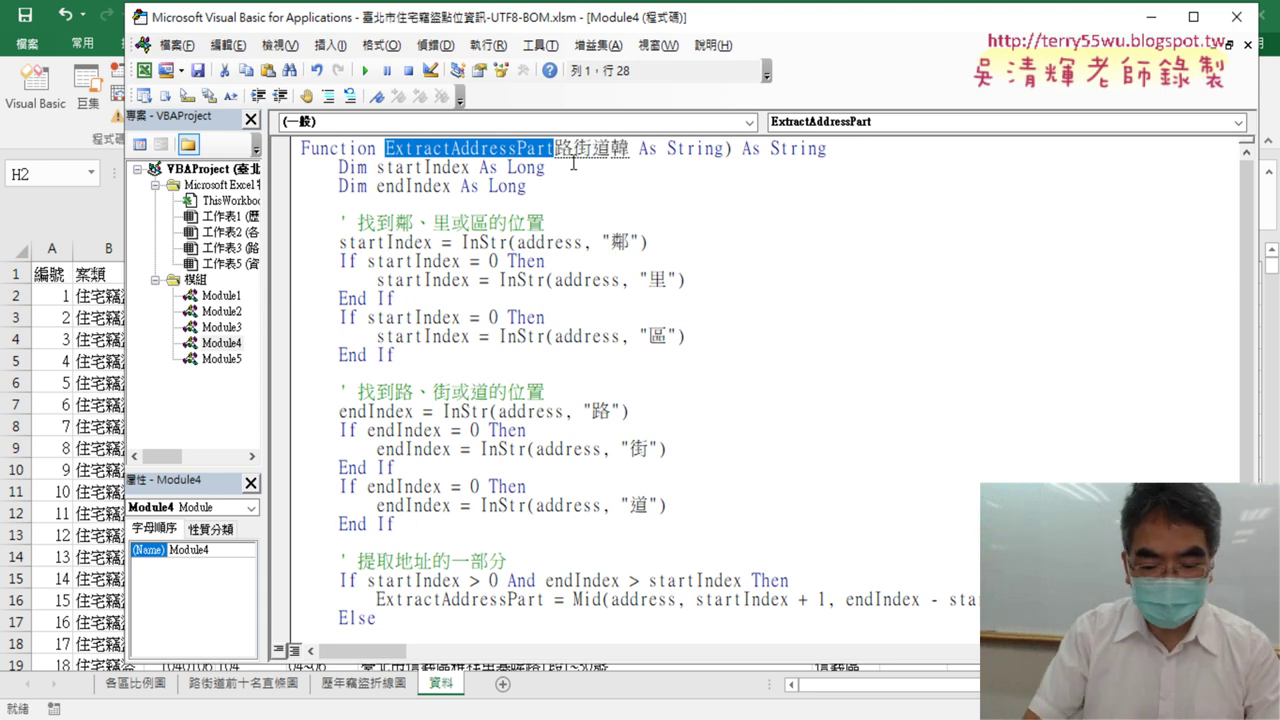
{"action": "key", "text": "Return"}
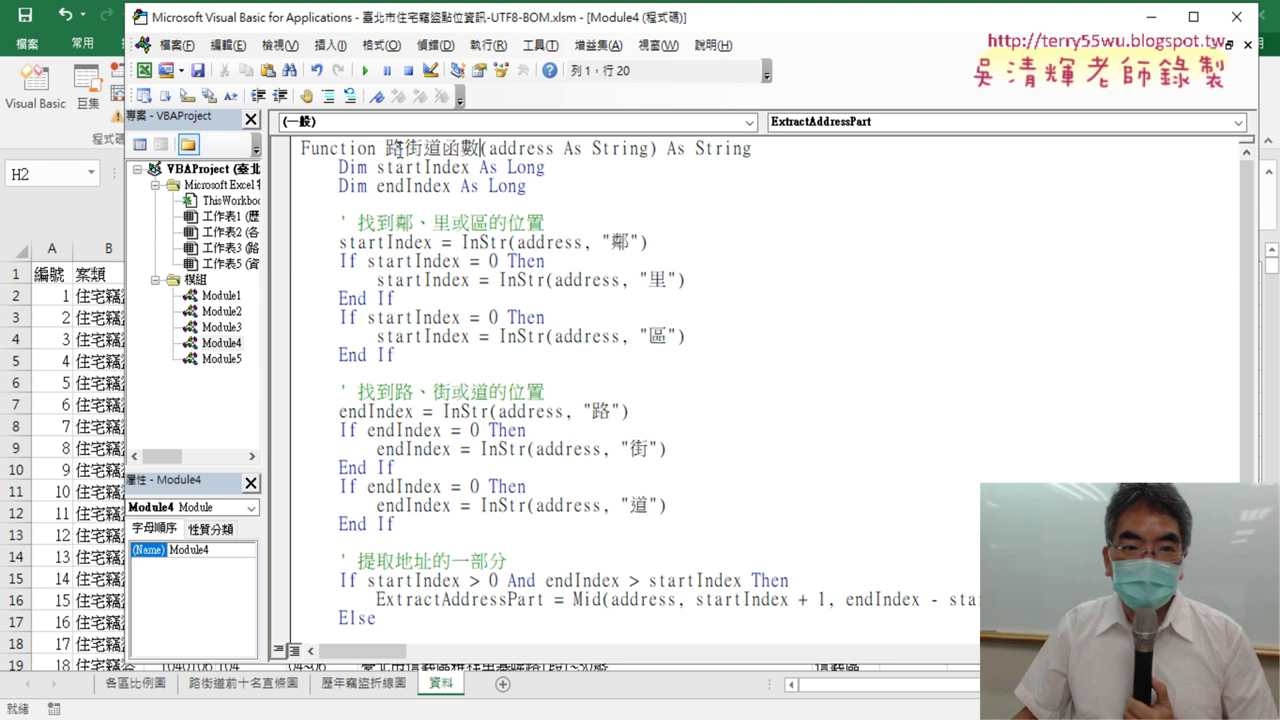
{"action": "left_click_drag", "start_coordinate": [387, 148], "coordinate": [490, 150]}
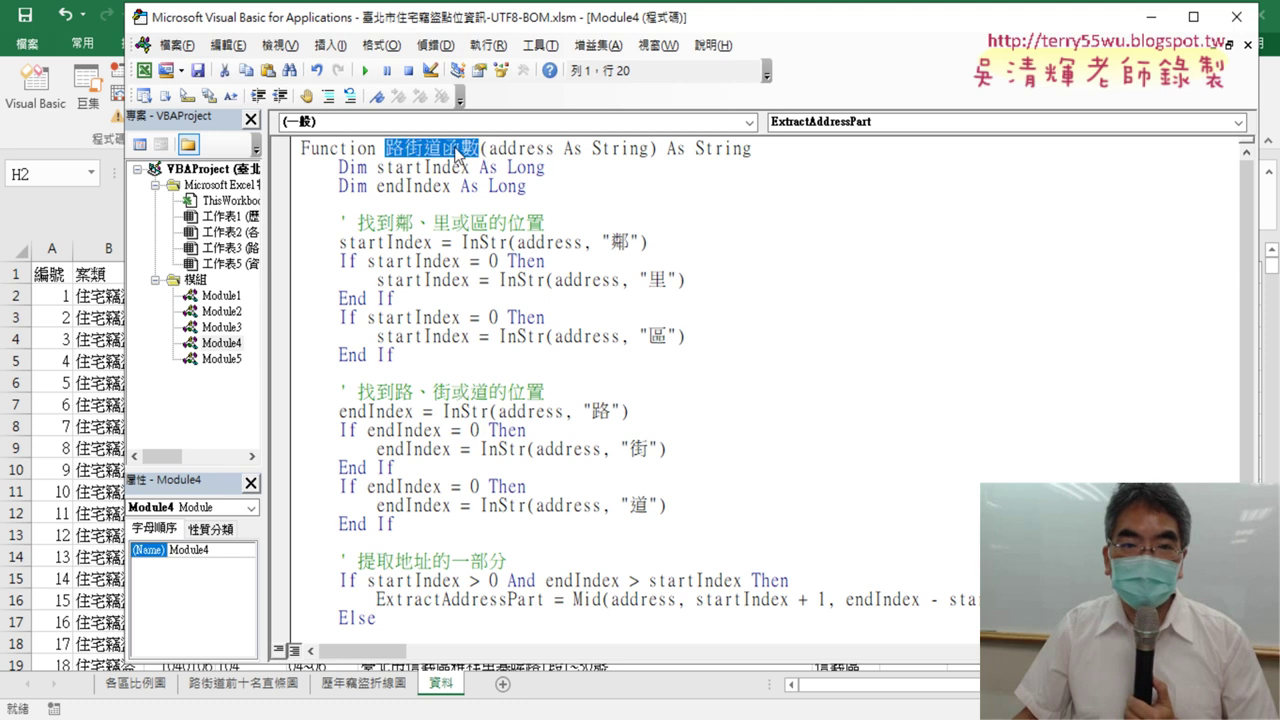
{"action": "right_click", "coordinate": [449, 140]}
{"action": "left_click_drag", "start_coordinate": [386, 148], "coordinate": [483, 147]}
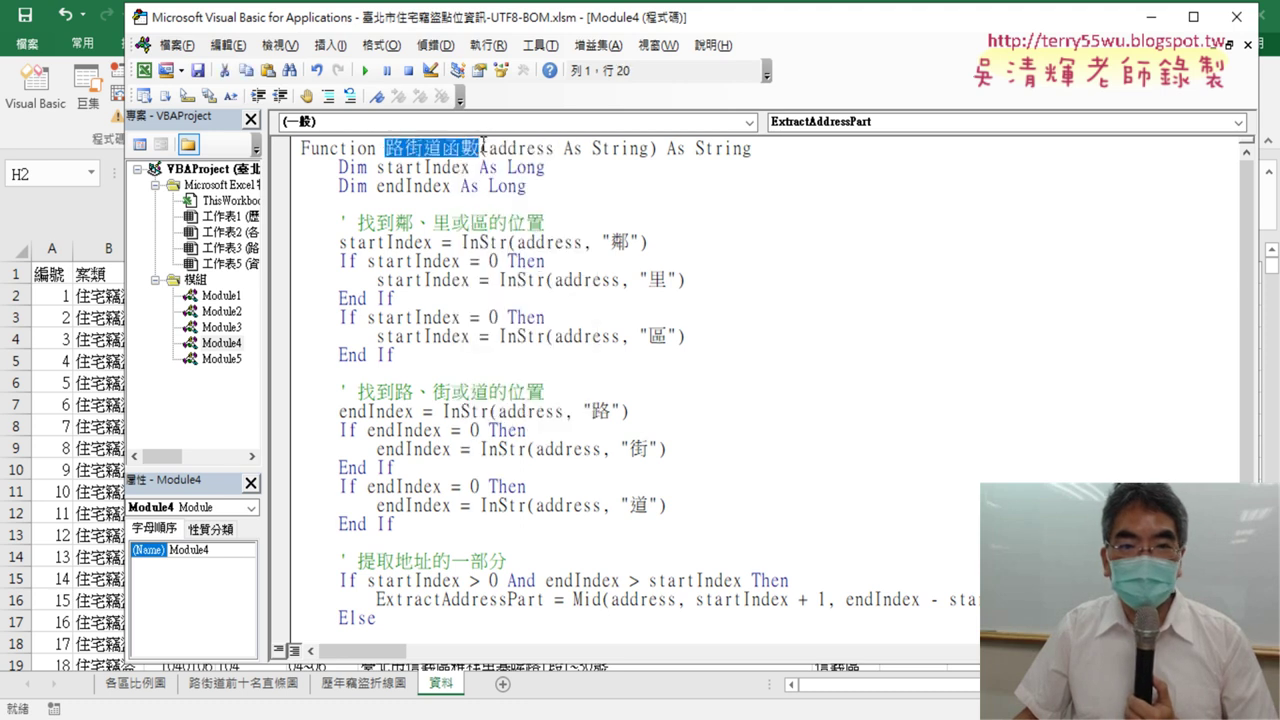
{"action": "right_click", "coordinate": [458, 152]}
{"action": "left_click", "coordinate": [486, 180]}
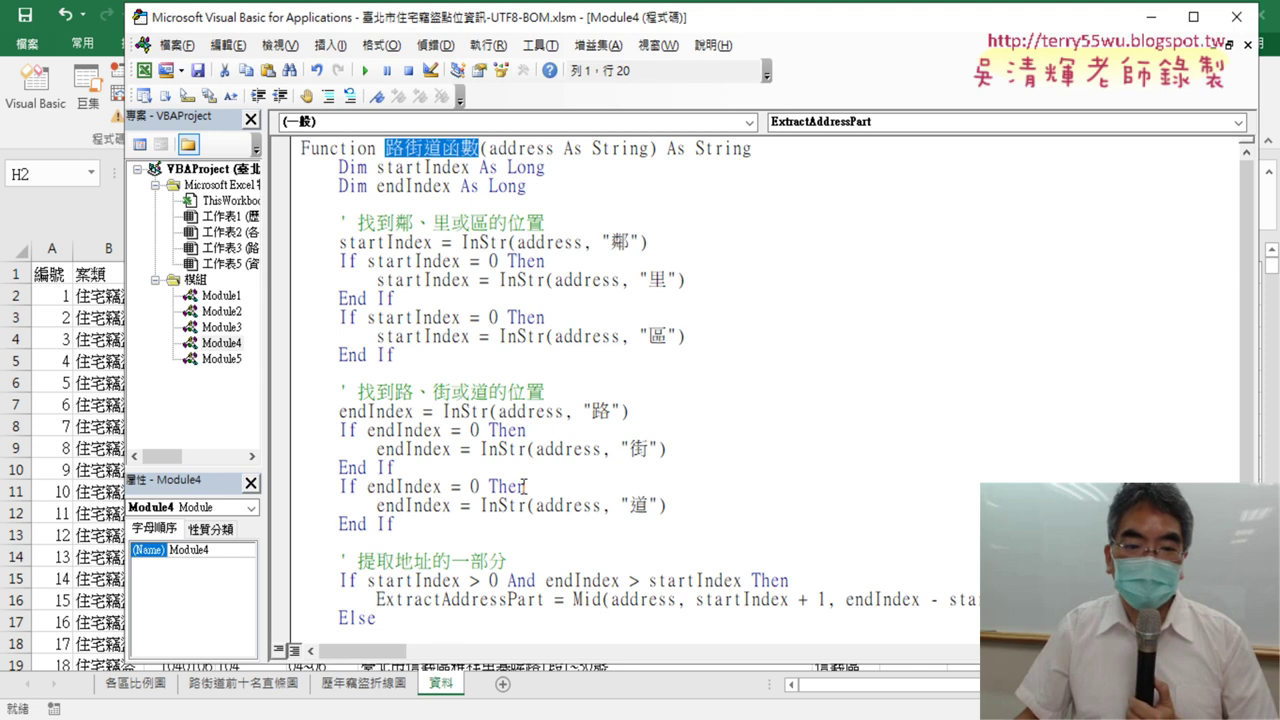
- Paste 路街道函數 over ExtractAddressPart in both return-value assignments
{"action": "left_click_drag", "start_coordinate": [377, 600], "coordinate": [517, 600]}
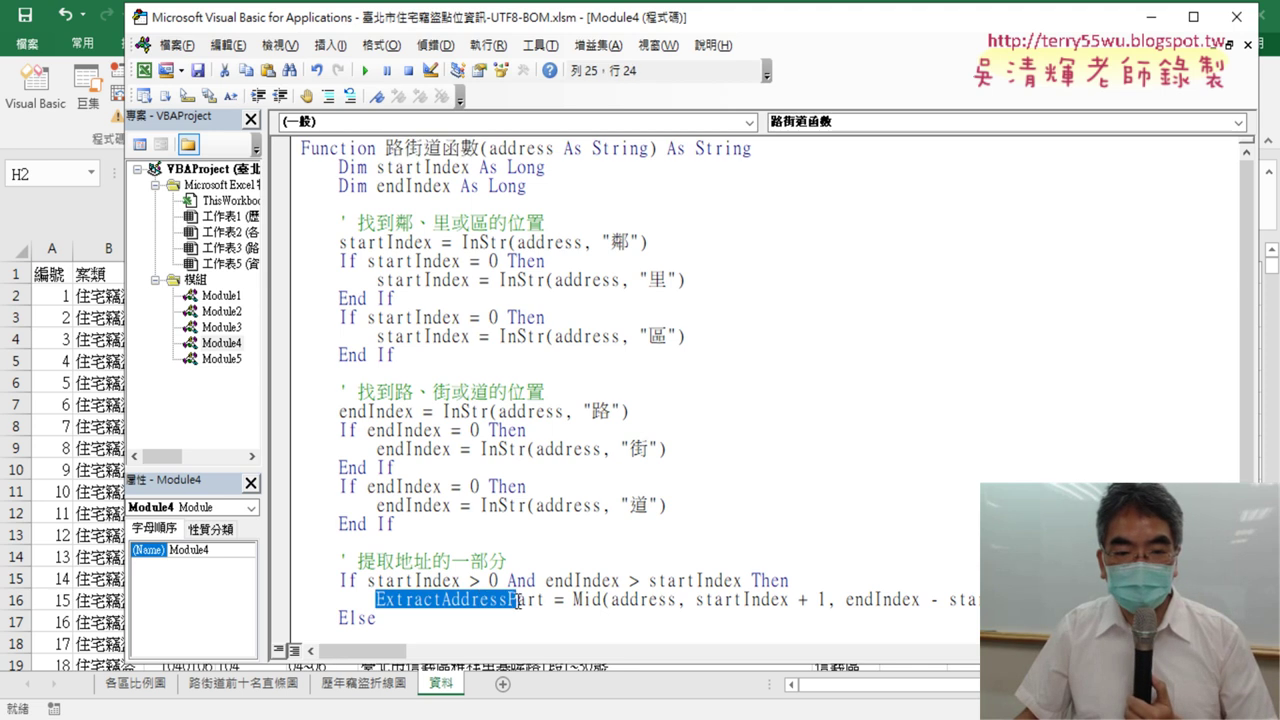
{"action": "scroll", "coordinate": [808, 367], "scroll_direction": "down", "scroll_amount": 2}
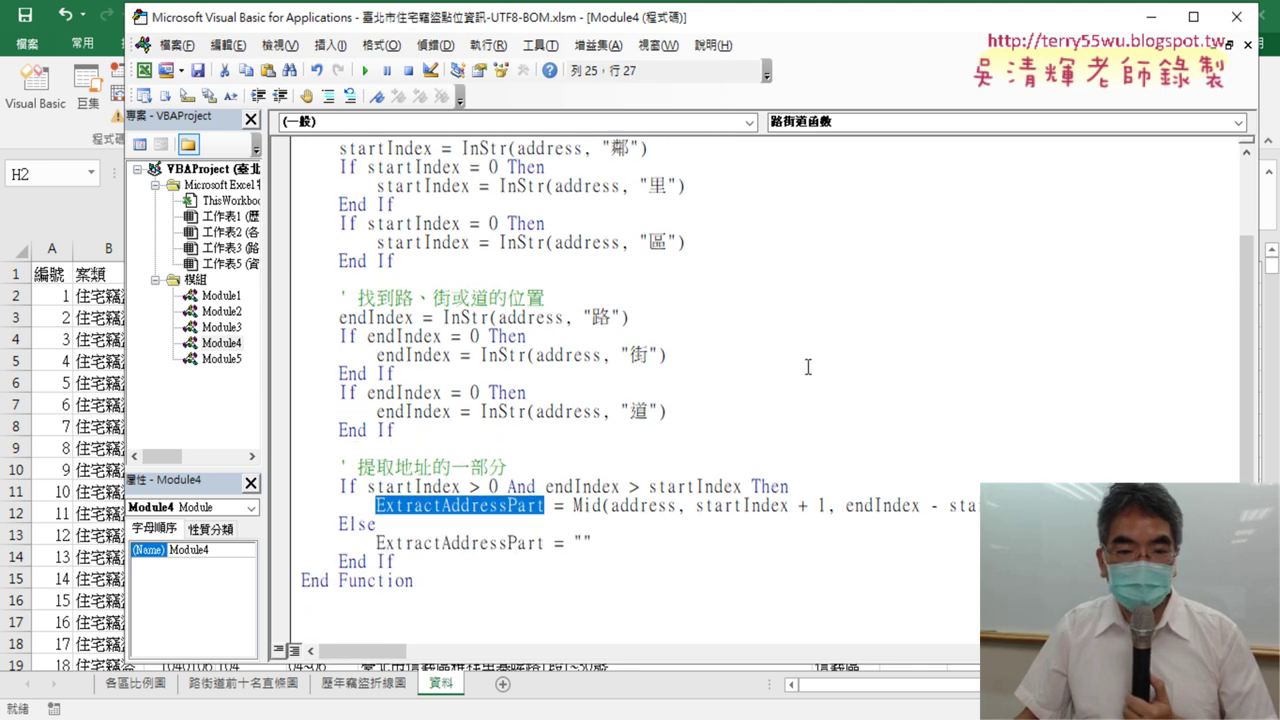
{"action": "right_click", "coordinate": [510, 510]}
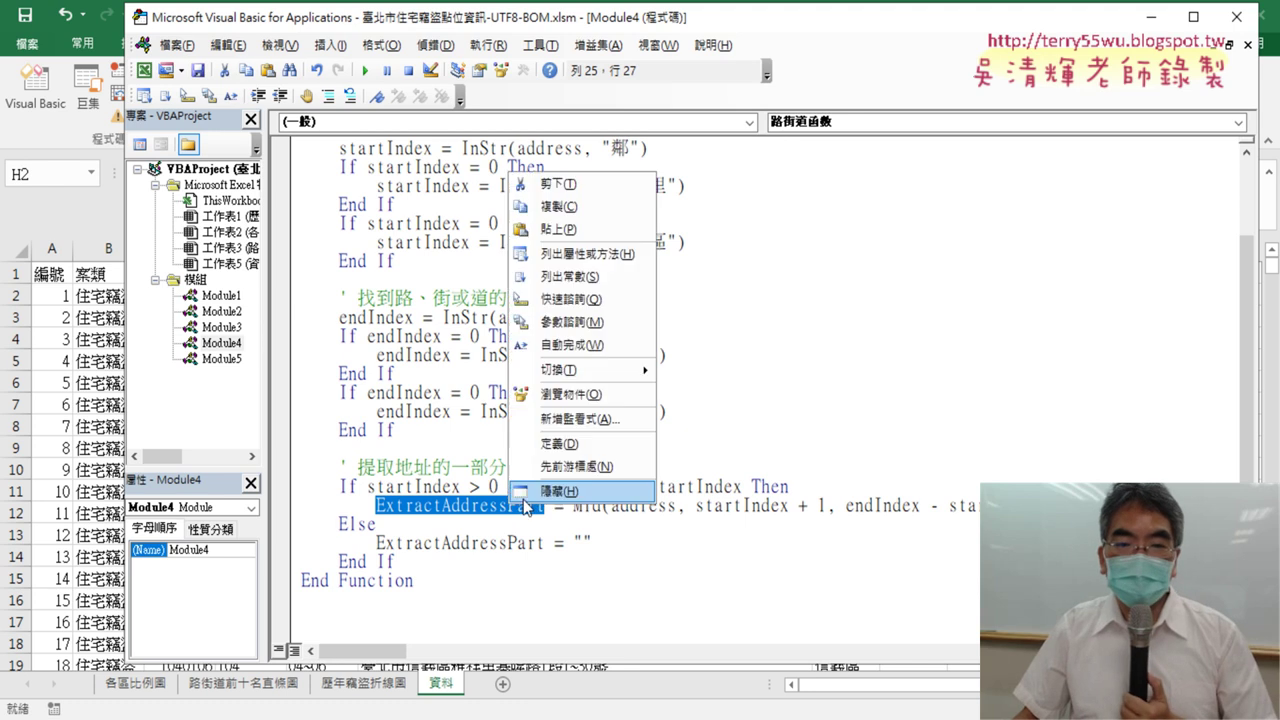
{"action": "left_click", "coordinate": [590, 235]}
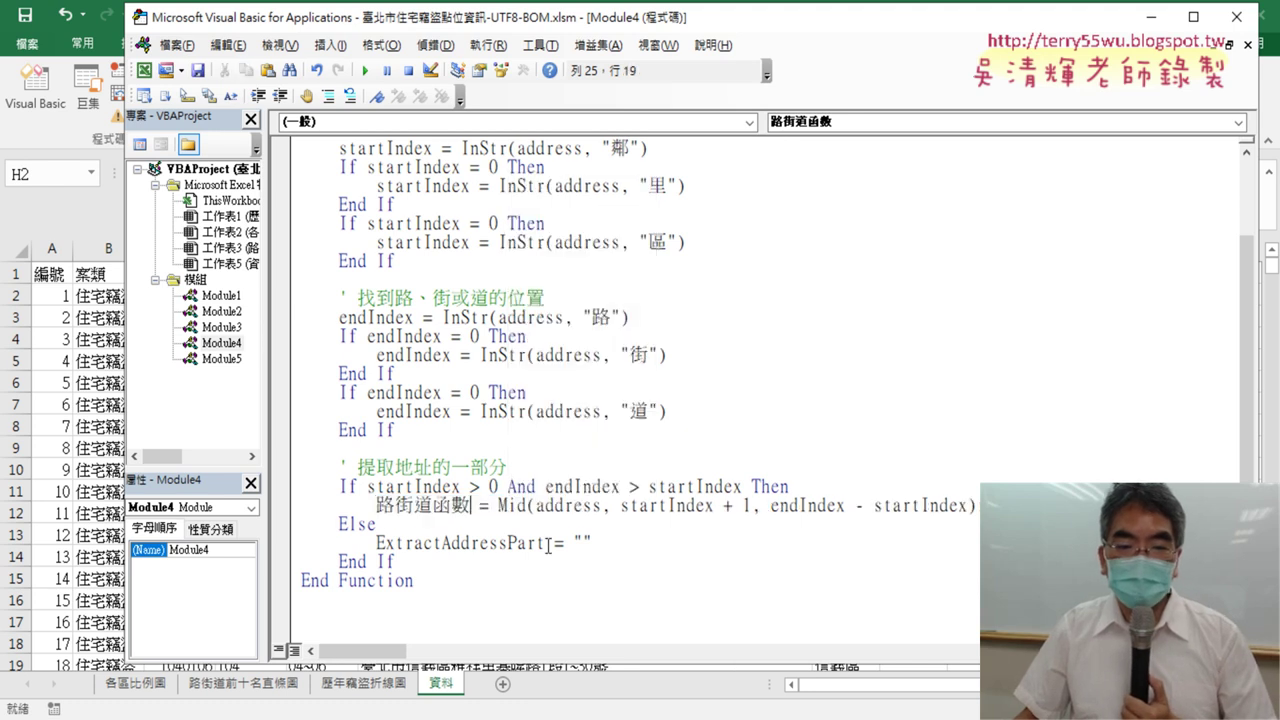
{"action": "left_click_drag", "start_coordinate": [546, 543], "coordinate": [395, 543]}
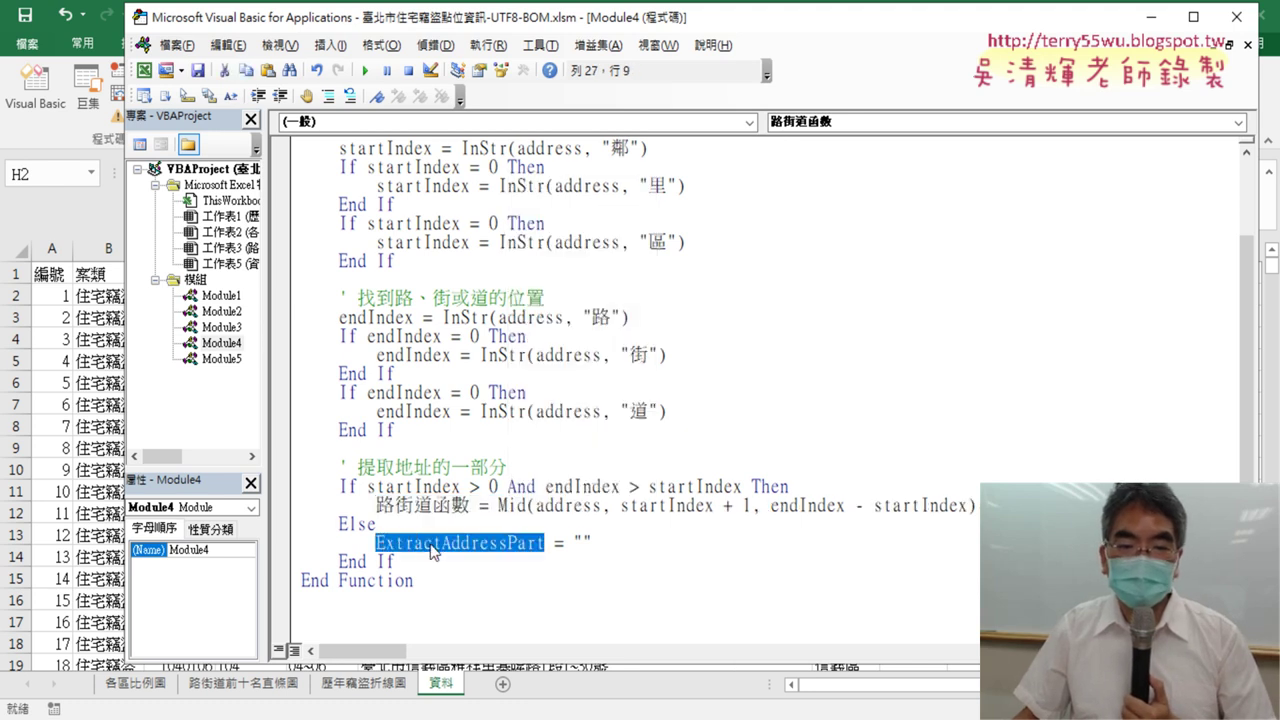
{"action": "right_click", "coordinate": [433, 551]}
{"action": "left_click", "coordinate": [470, 264]}
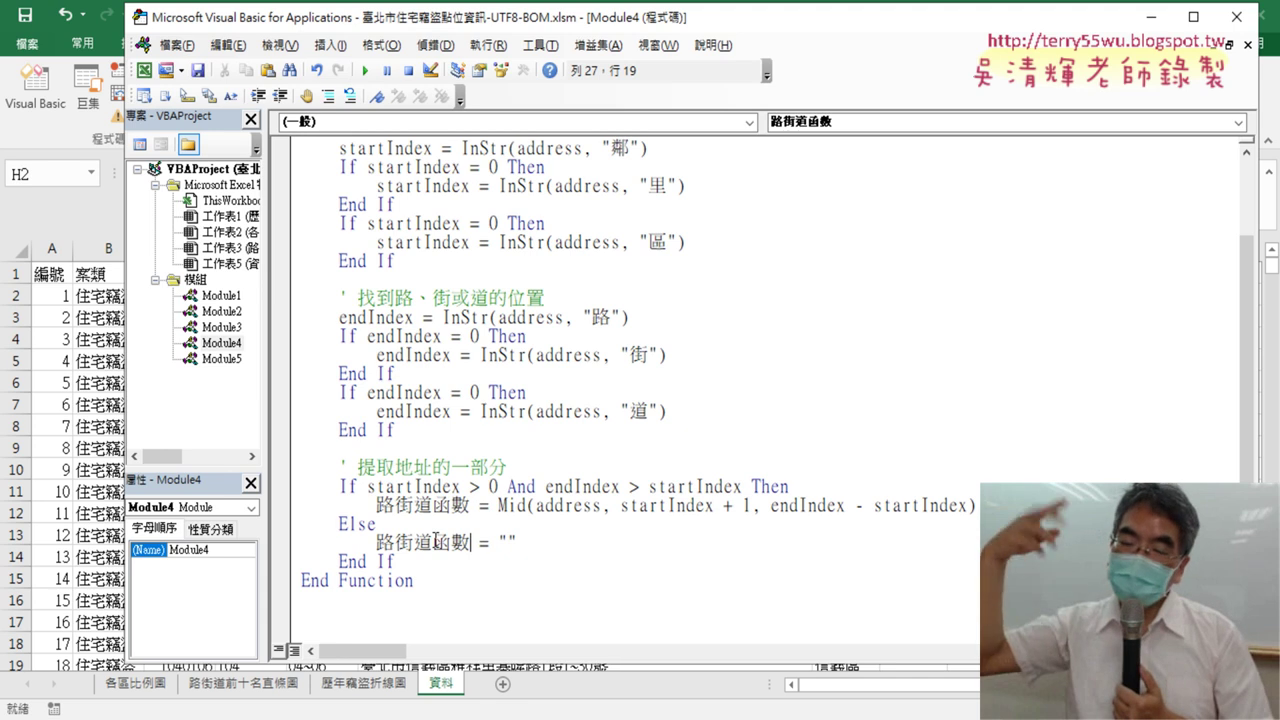
{"action": "scroll", "coordinate": [433, 489], "scroll_direction": "up", "scroll_amount": 2}
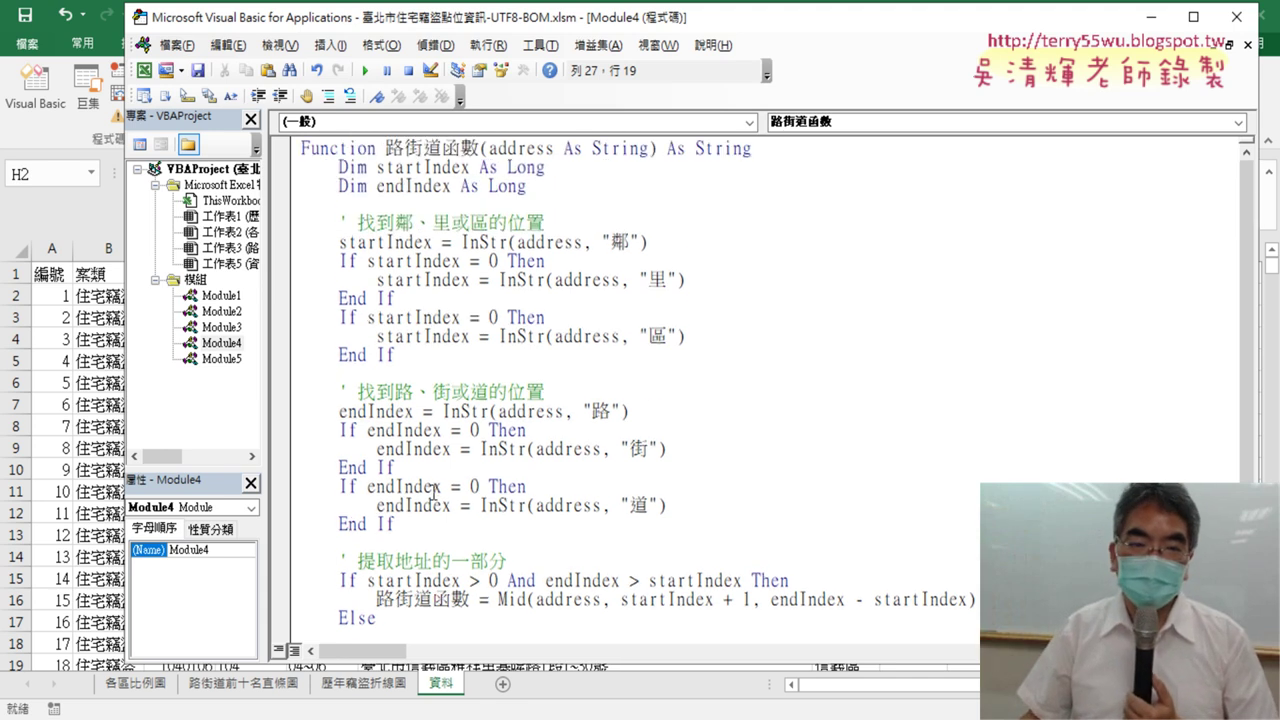
{"action": "scroll", "coordinate": [508, 414], "scroll_direction": "down", "scroll_amount": 2}
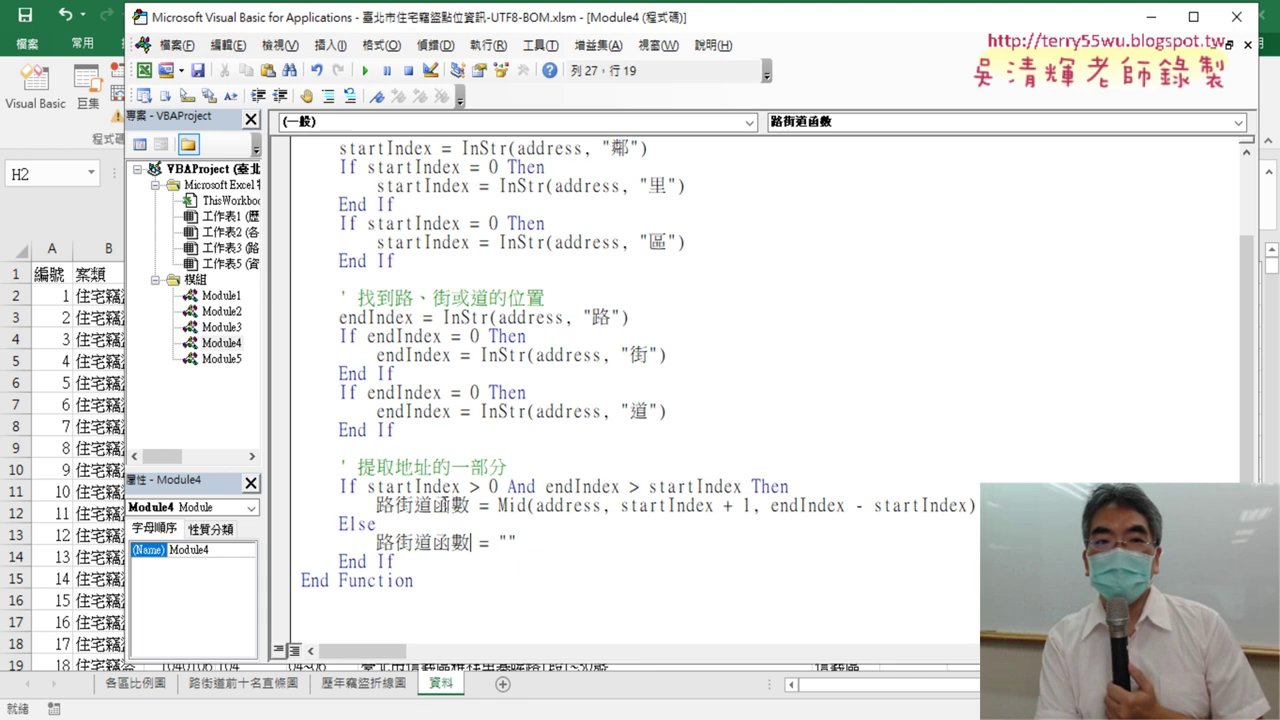
- Glance at the Edit menu, close the VBA editor, and select cell H2
{"action": "left_click", "coordinate": [227, 45]}
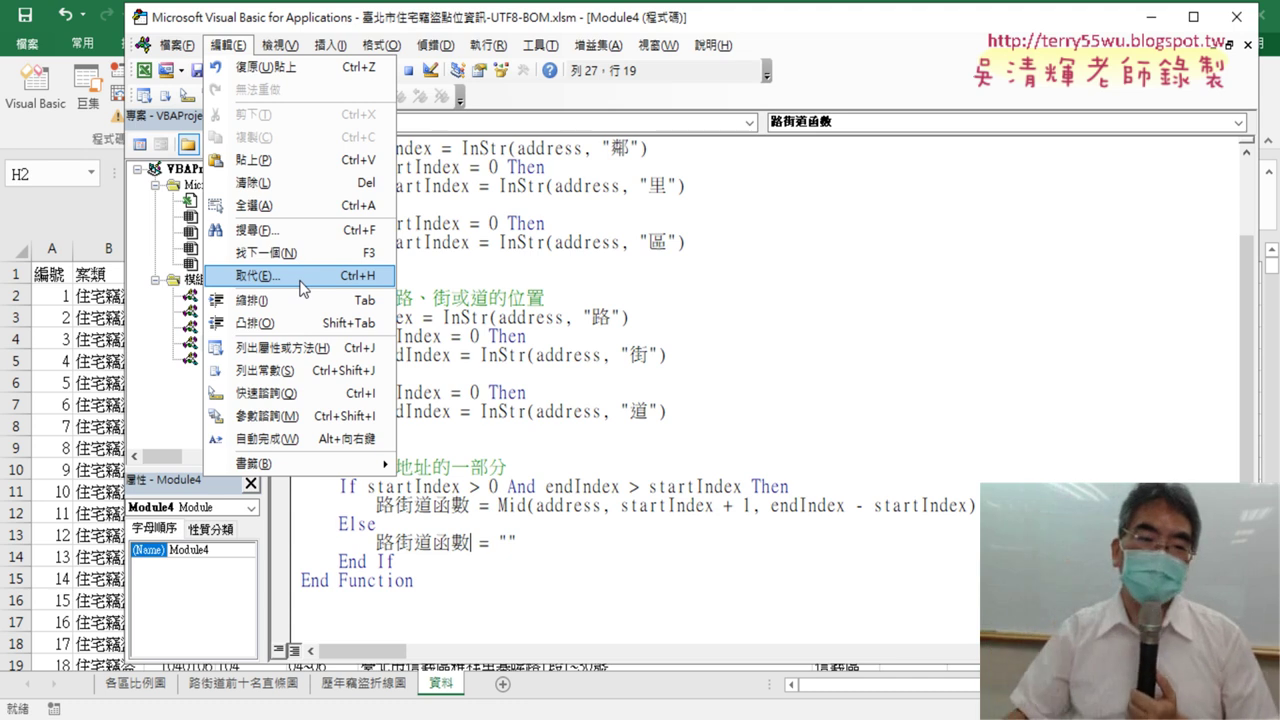
{"action": "left_click", "coordinate": [688, 362]}
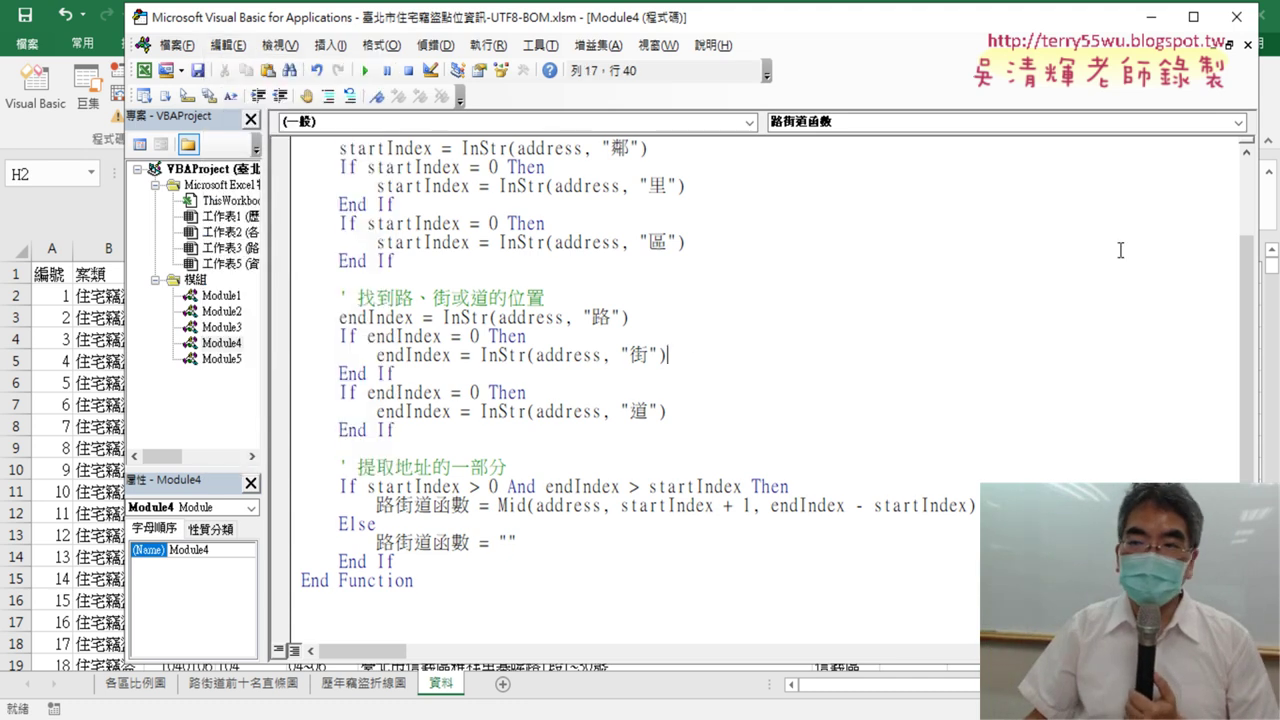
{"action": "left_click", "coordinate": [1237, 17]}
{"action": "left_click", "coordinate": [902, 289]}
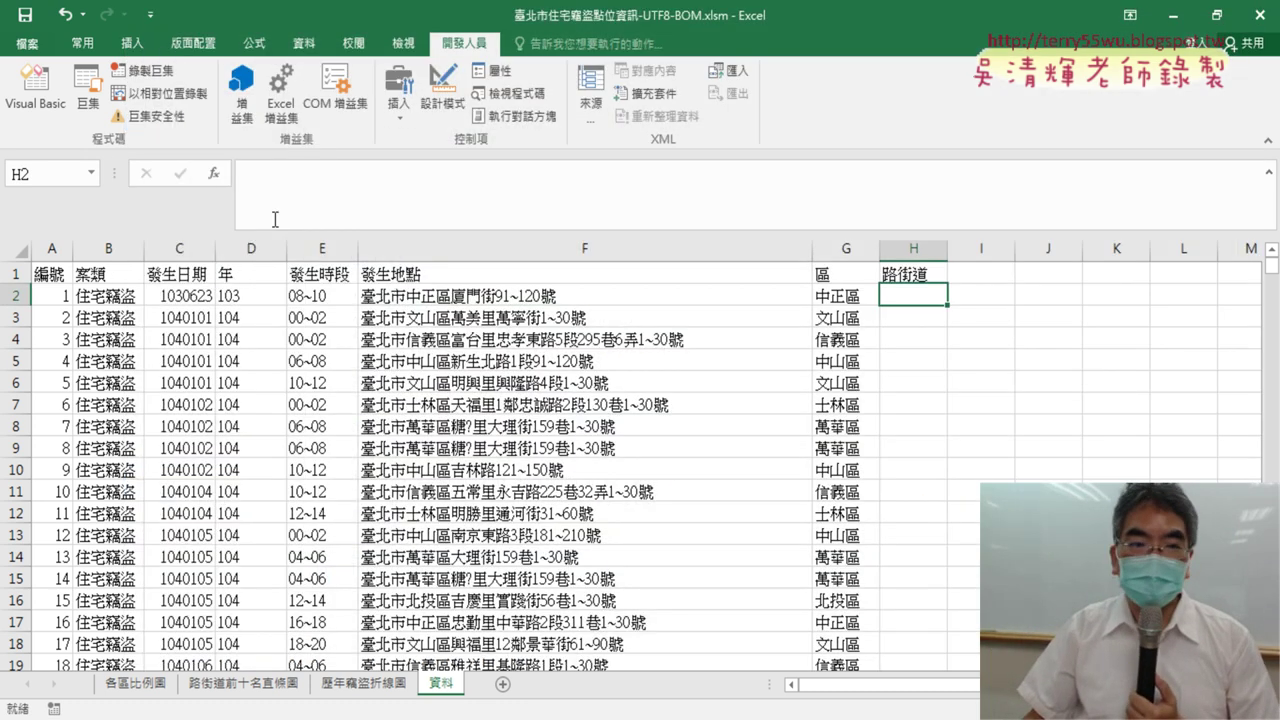
- Insert =路街道函數(F2) into H2 from the 使用者定義 category, returning 廈門街
{"action": "left_click", "coordinate": [214, 174]}
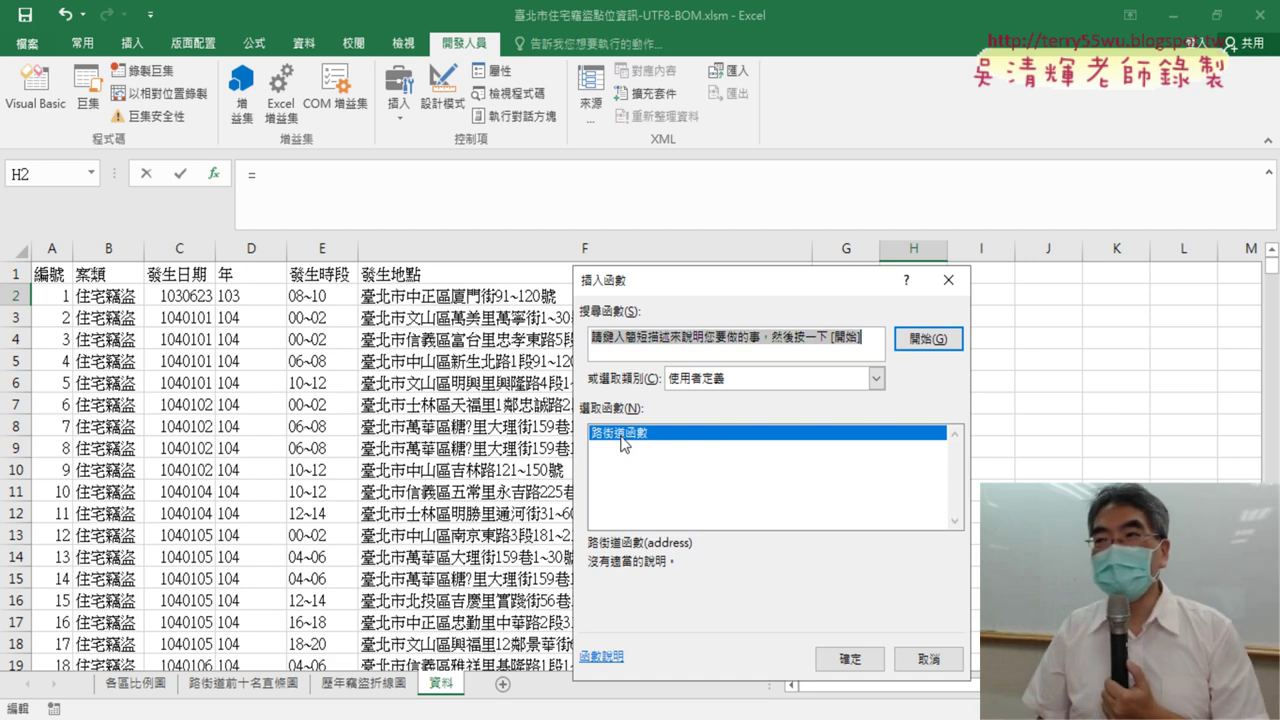
{"action": "left_click", "coordinate": [849, 659]}
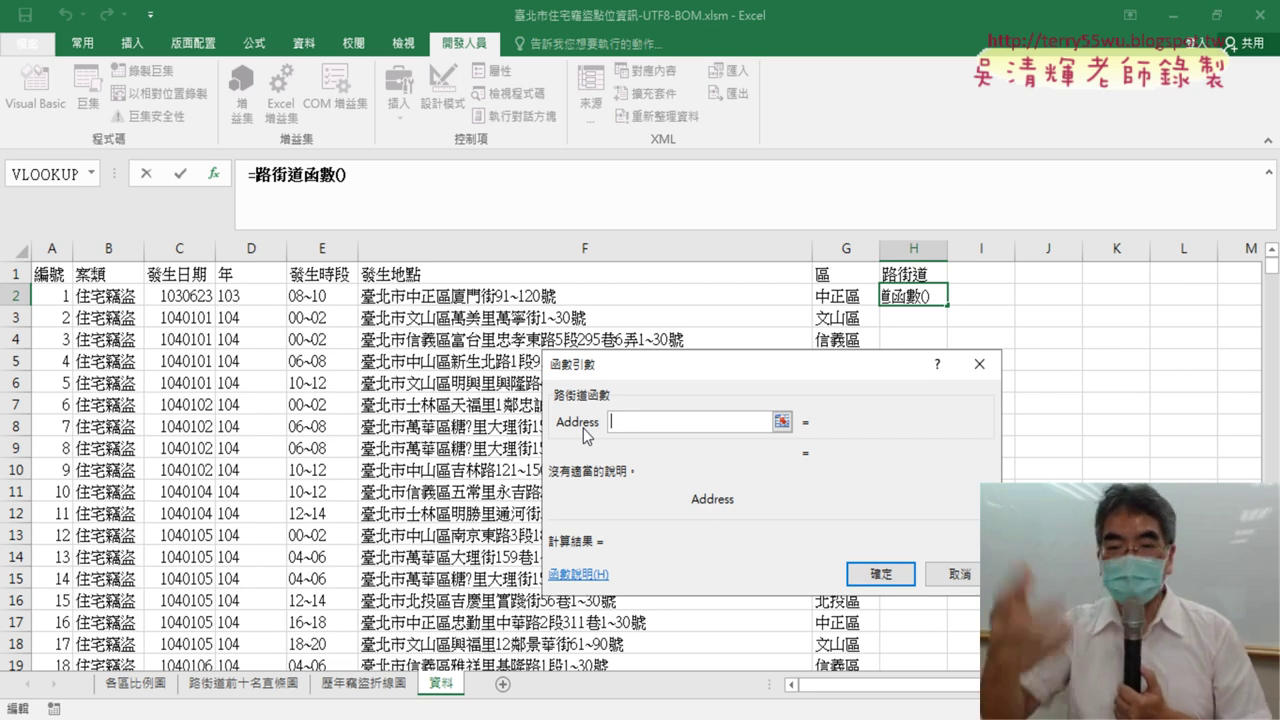
{"action": "left_click", "coordinate": [516, 318]}
{"action": "left_click", "coordinate": [516, 297]}
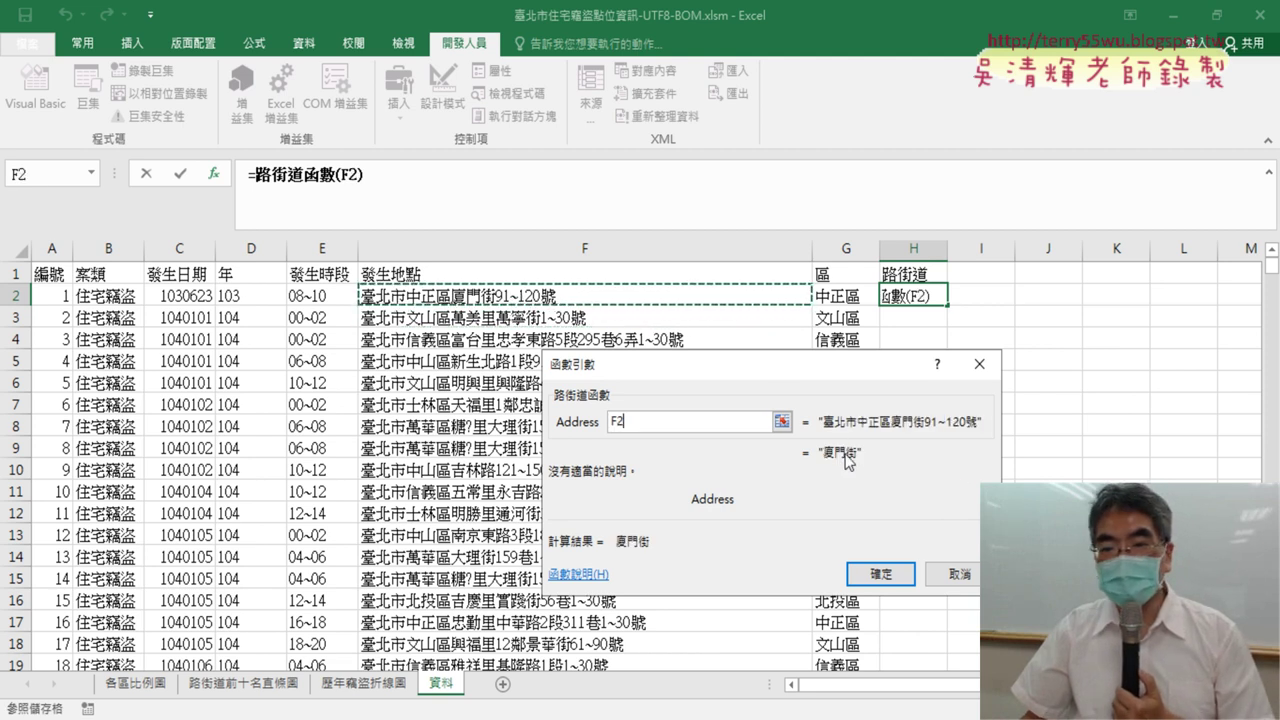
{"action": "left_click", "coordinate": [893, 581]}
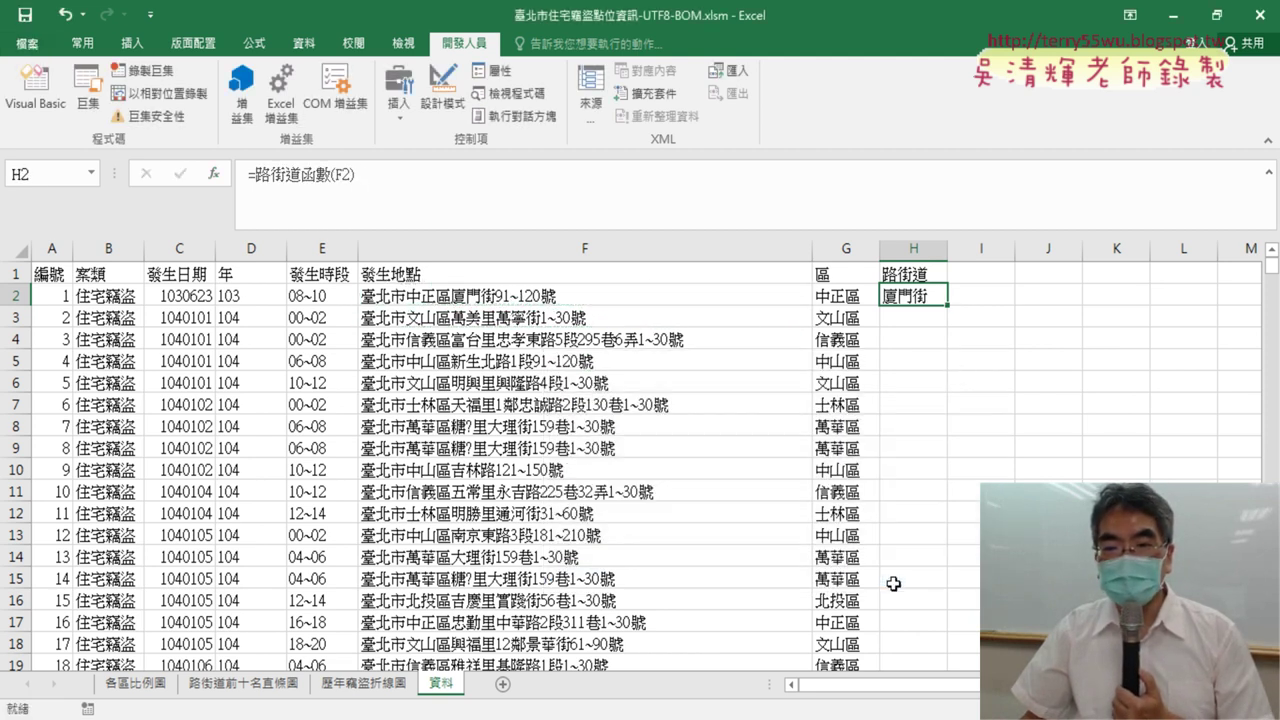
- Fill =路街道函數(F2) down column H, giving streets like 萬寧街 and 忠孝東路
{"action": "double_click", "coordinate": [947, 307]}
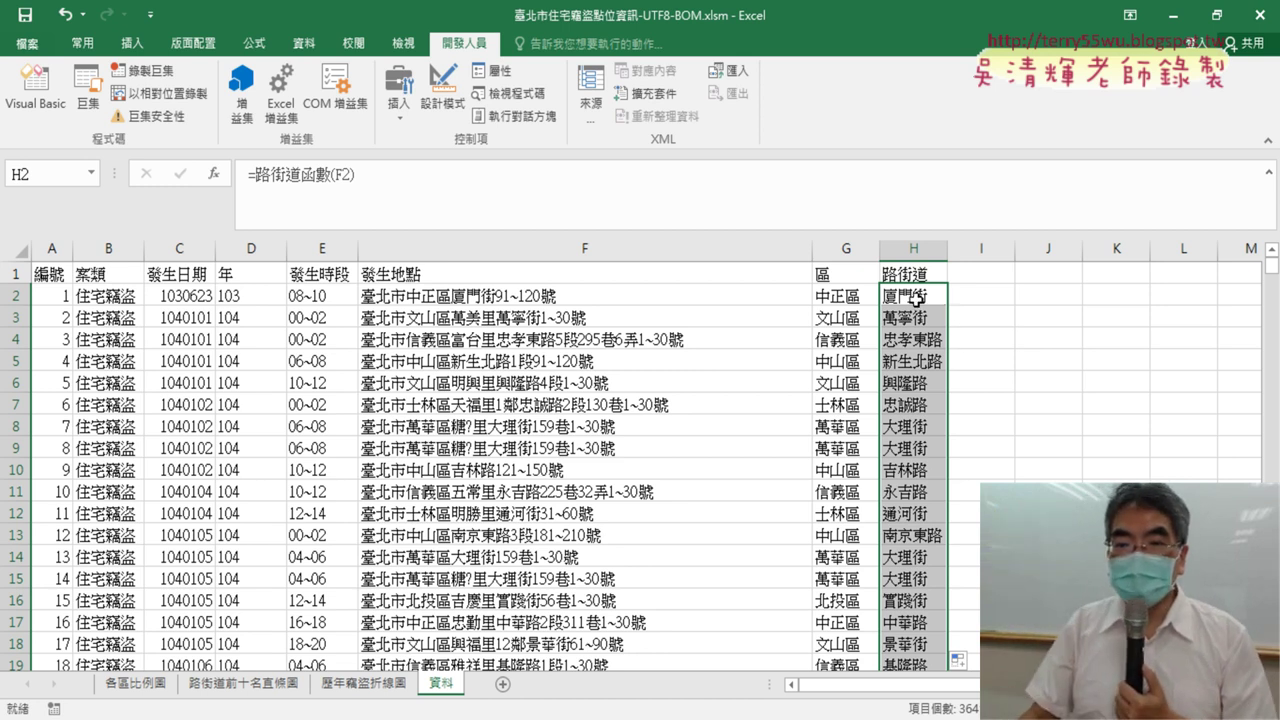
{"action": "left_click", "coordinate": [916, 300]}
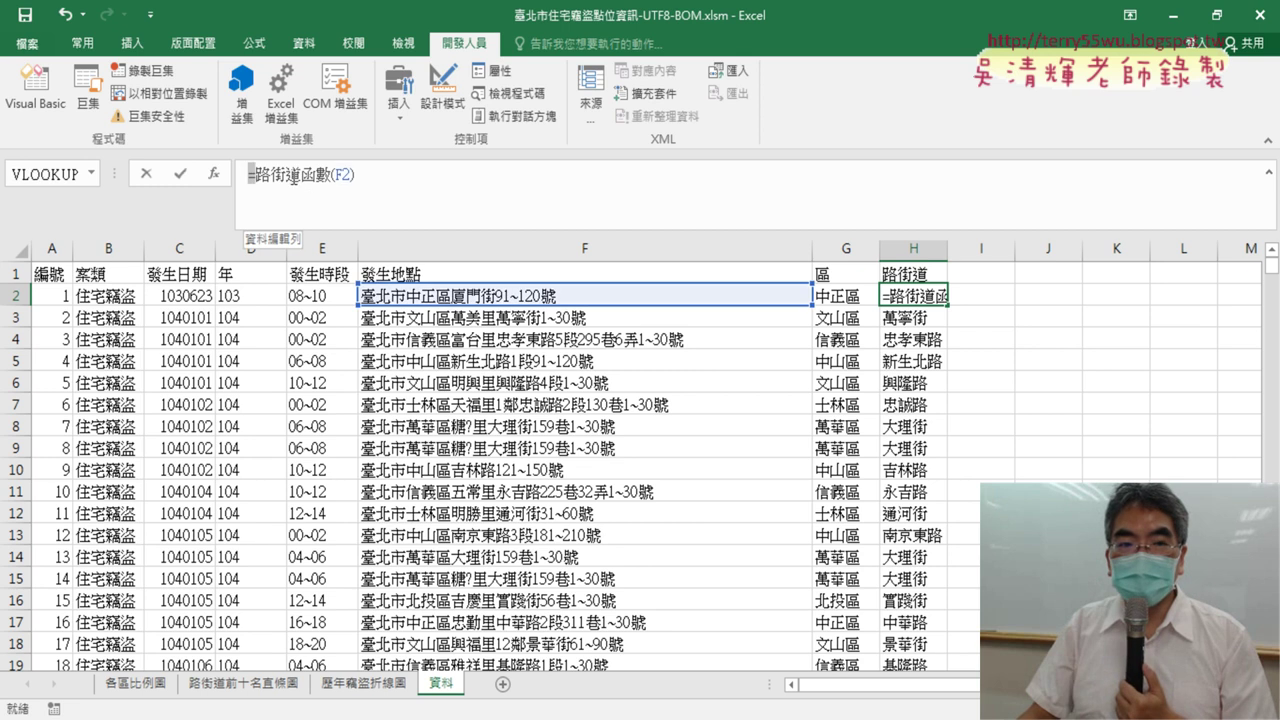
- Review H2's =路街道函數(F2) formula unchanged, then switch to the ChatGPT conversation
{"action": "left_click_drag", "start_coordinate": [247, 174], "coordinate": [400, 174]}
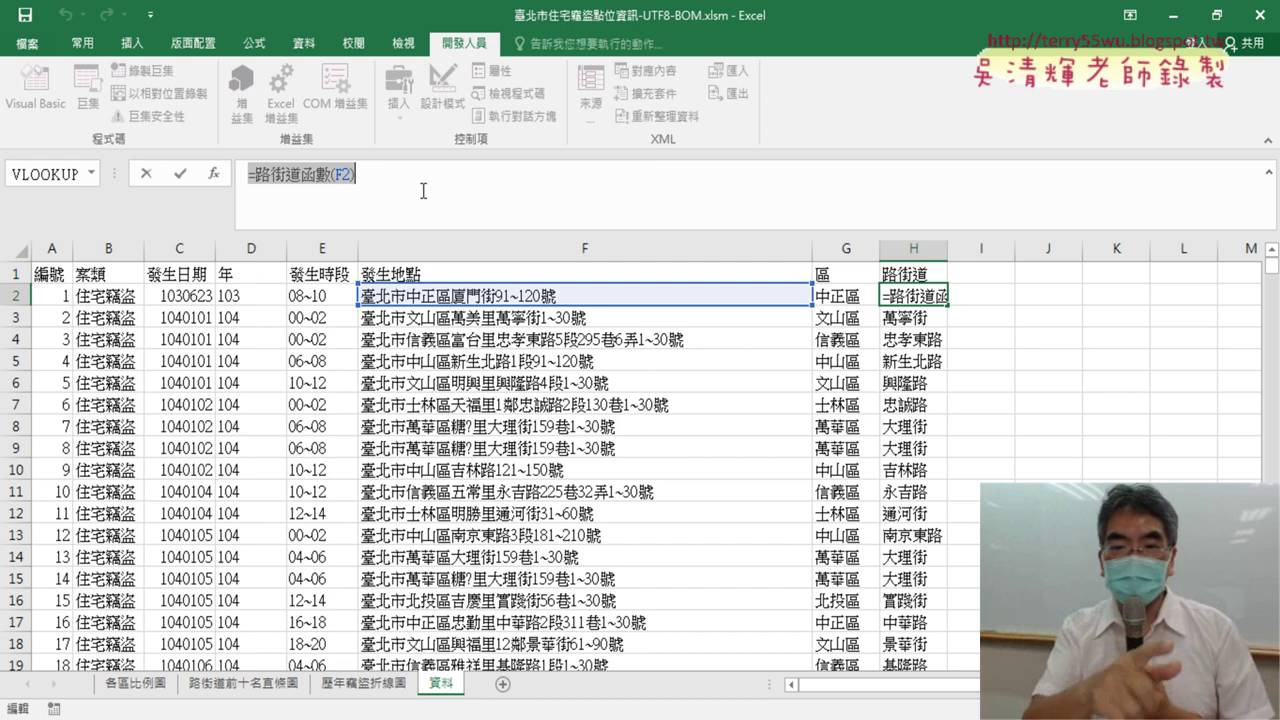
{"action": "key", "text": "ctrl+Return"}
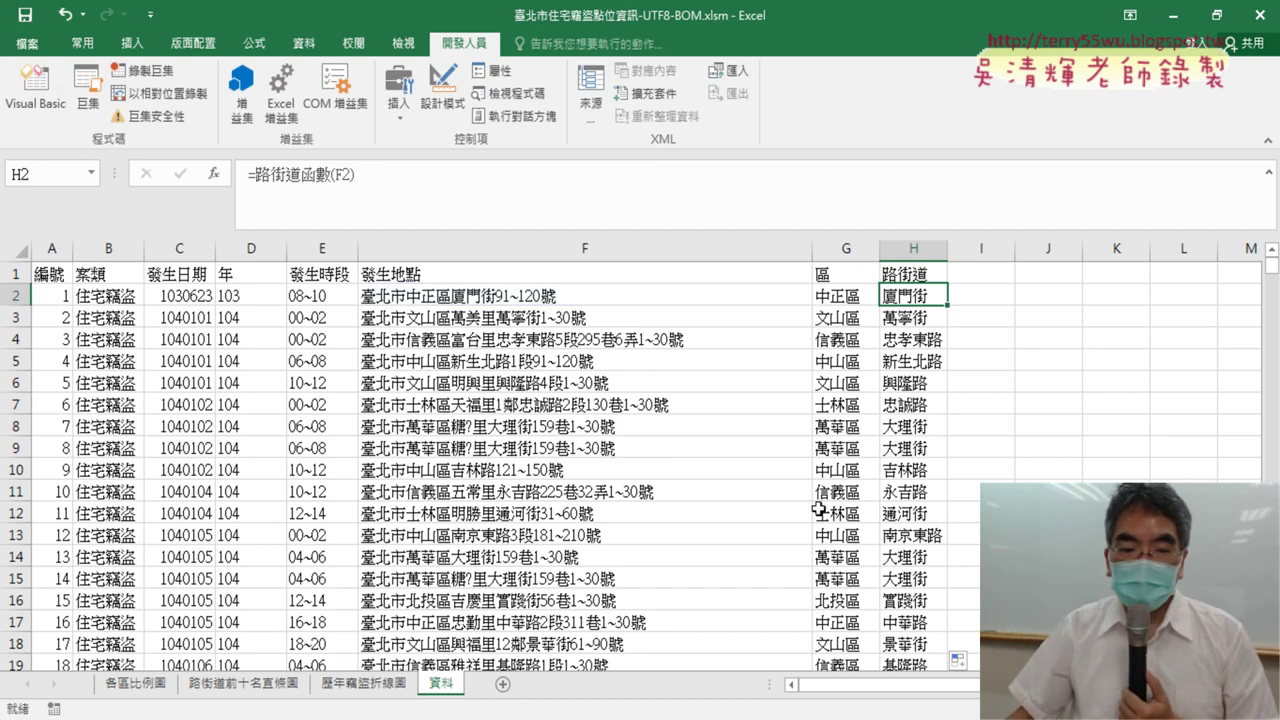
{"action": "key", "text": "alt+Tab"}
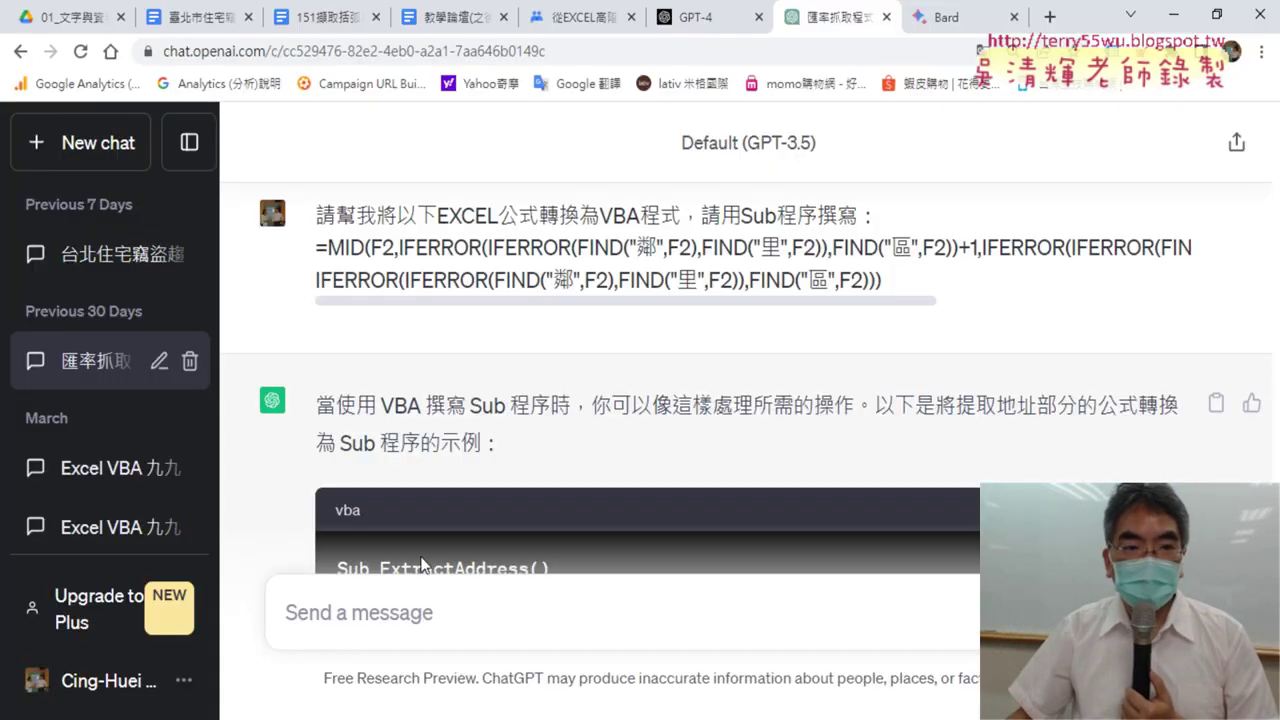
{"action": "left_click", "coordinate": [190, 17]}
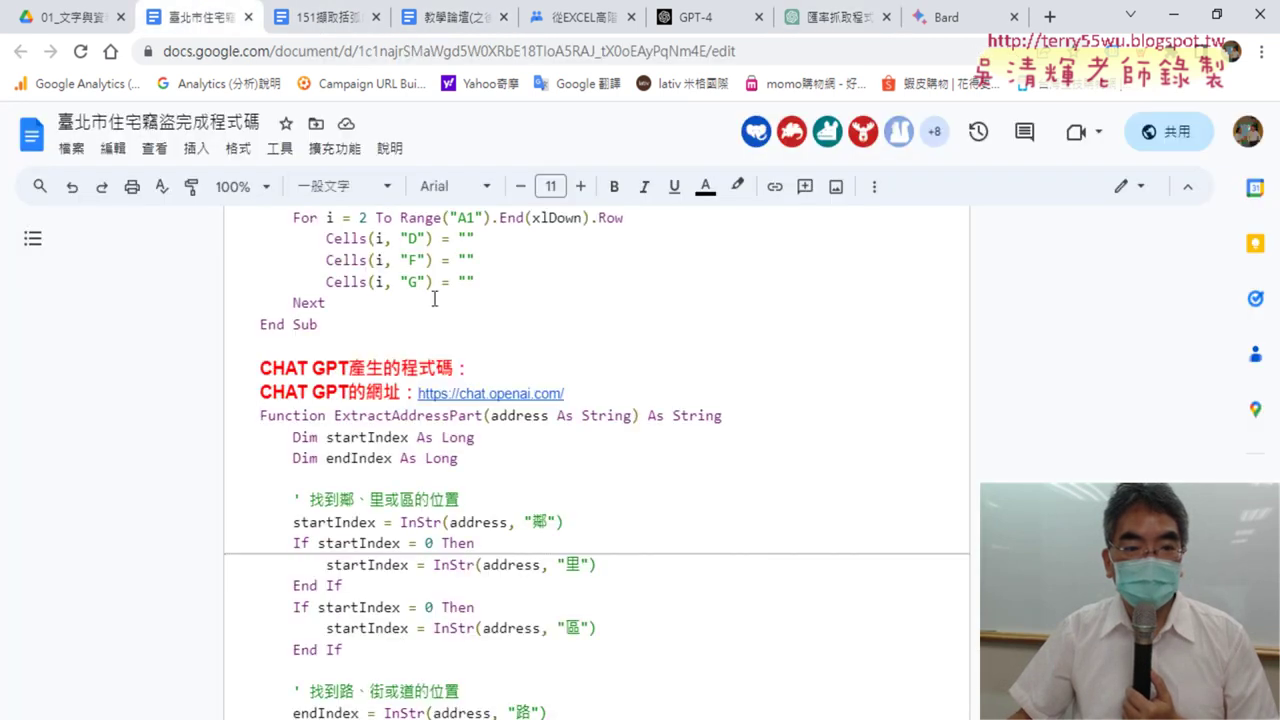
{"action": "left_click_drag", "start_coordinate": [470, 370], "coordinate": [252, 368]}
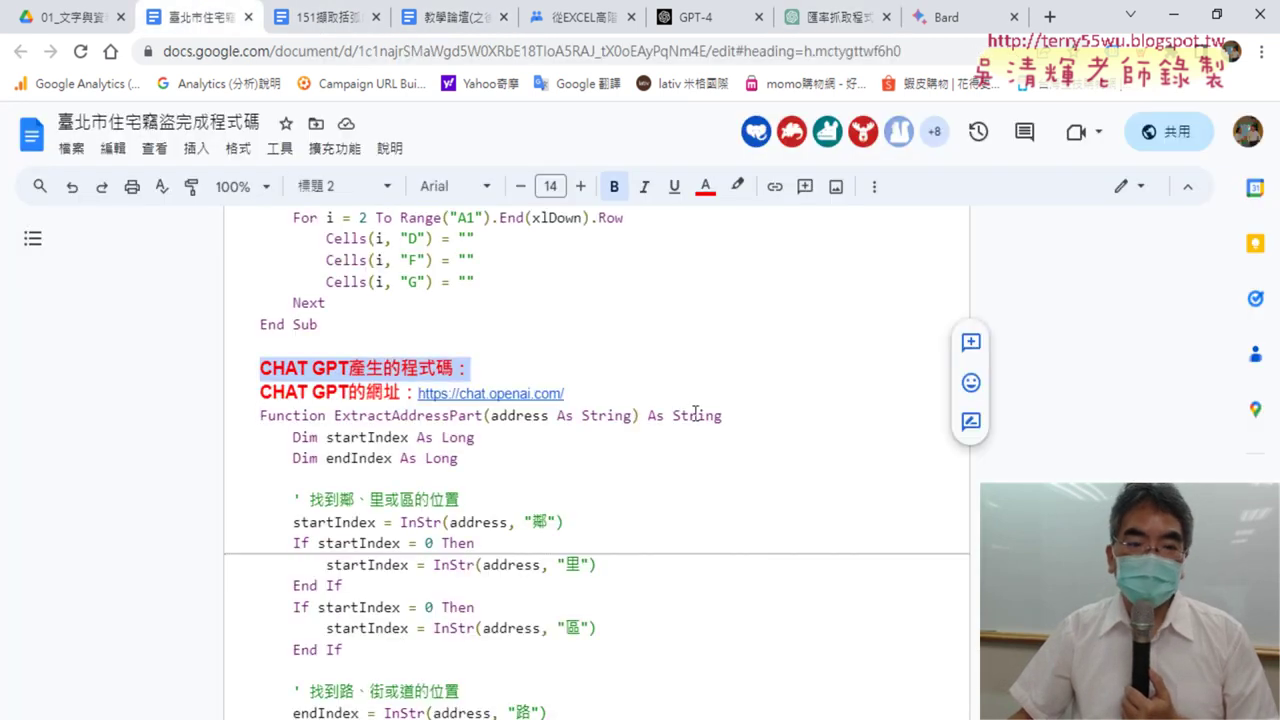
{"action": "left_click", "coordinate": [501, 397]}
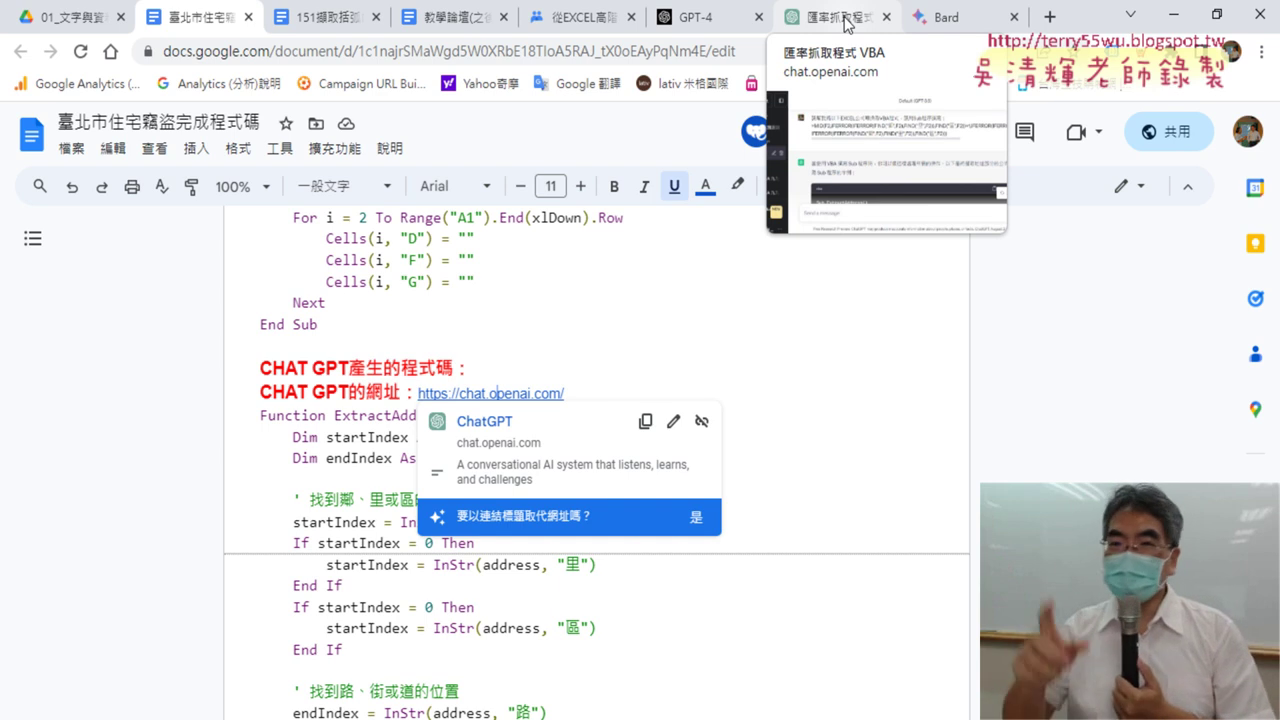
{"action": "left_click", "coordinate": [845, 22]}
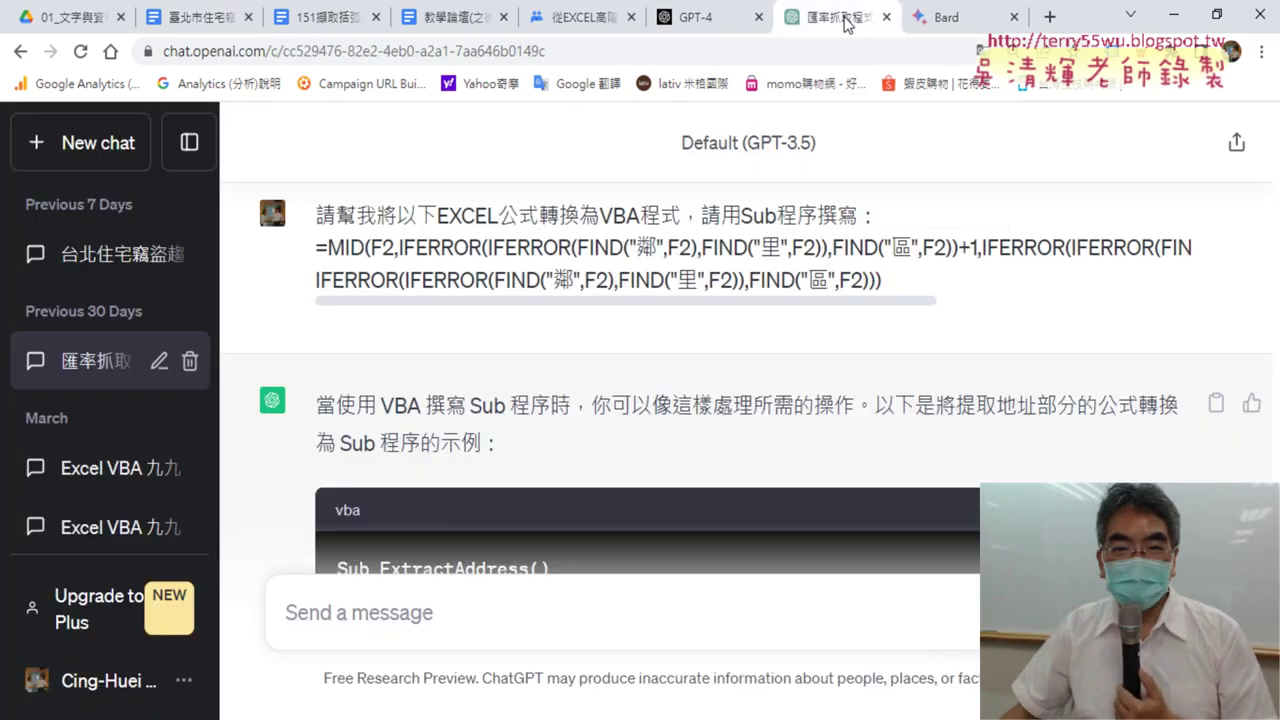
{"action": "mouse_move", "coordinate": [700, 250]}
{"action": "left_click_drag", "start_coordinate": [316, 215], "coordinate": [446, 215]}
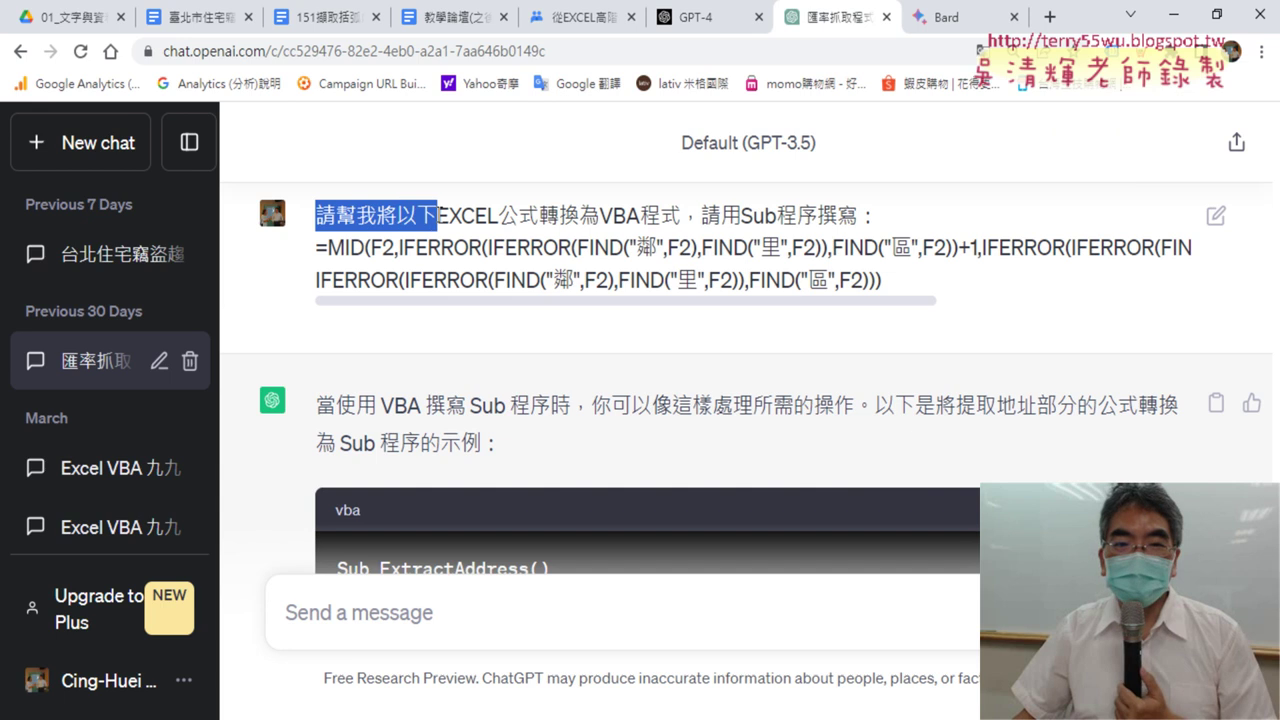
{"action": "left_click", "coordinate": [443, 215]}
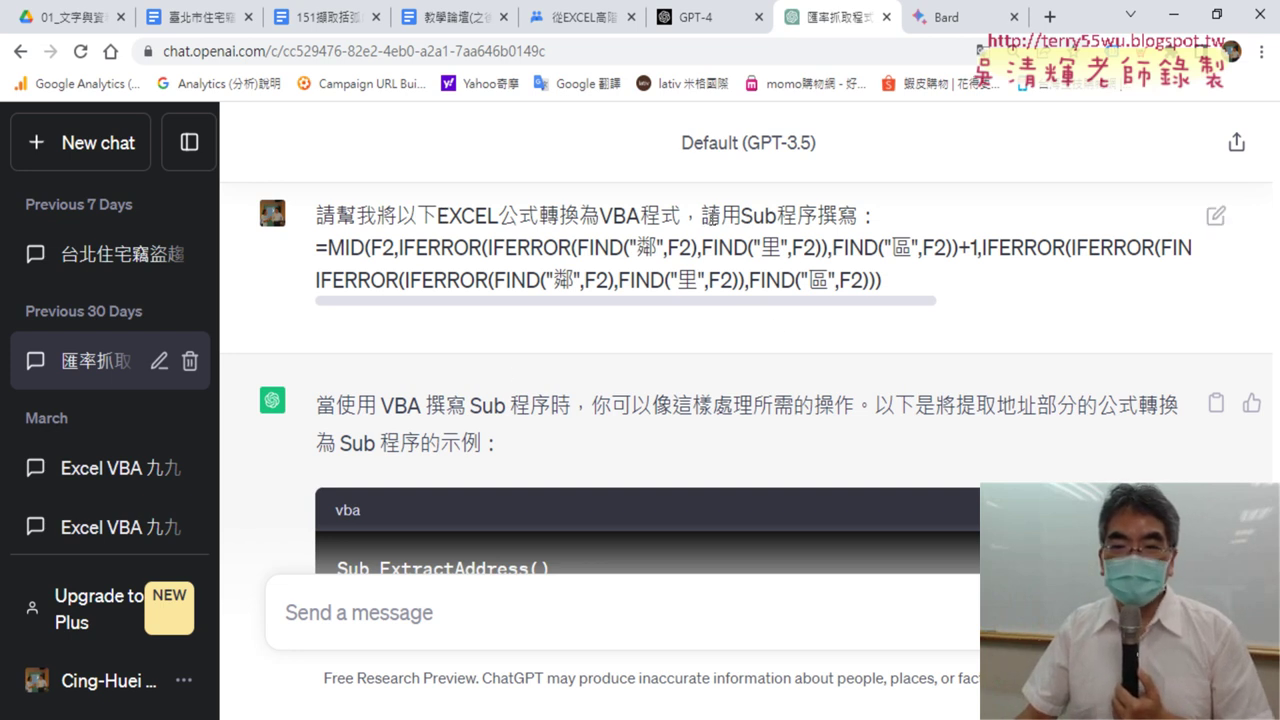
{"action": "left_click_drag", "start_coordinate": [684, 215], "coordinate": [858, 215]}
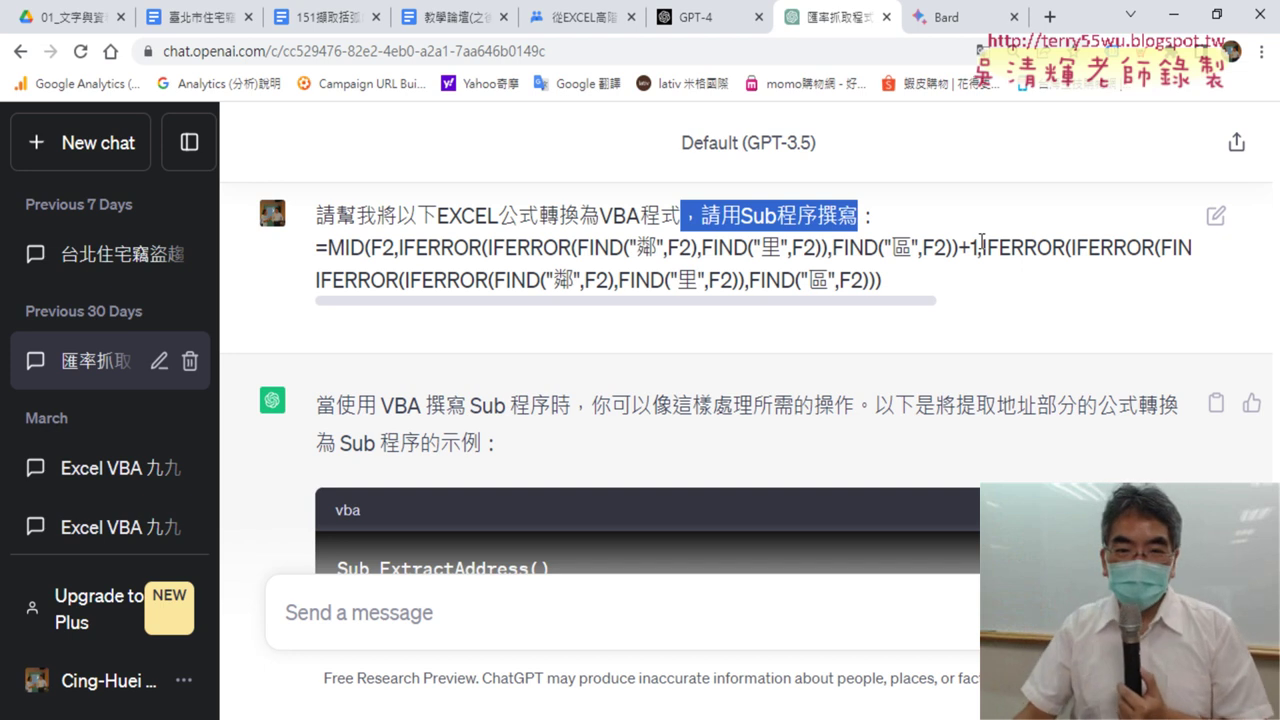
{"action": "left_click_drag", "start_coordinate": [470, 405], "coordinate": [570, 405]}
{"action": "left_click", "coordinate": [912, 290]}
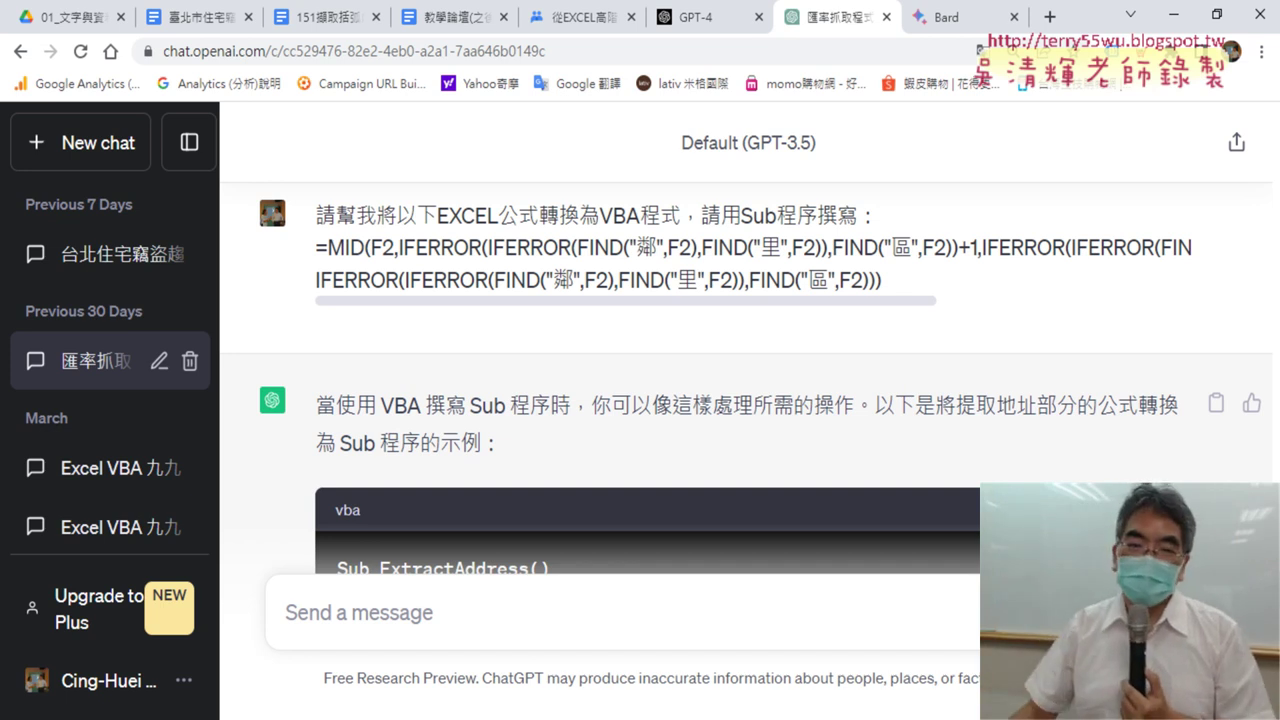
{"action": "scroll", "coordinate": [606, 429], "scroll_direction": "down", "scroll_amount": 2}
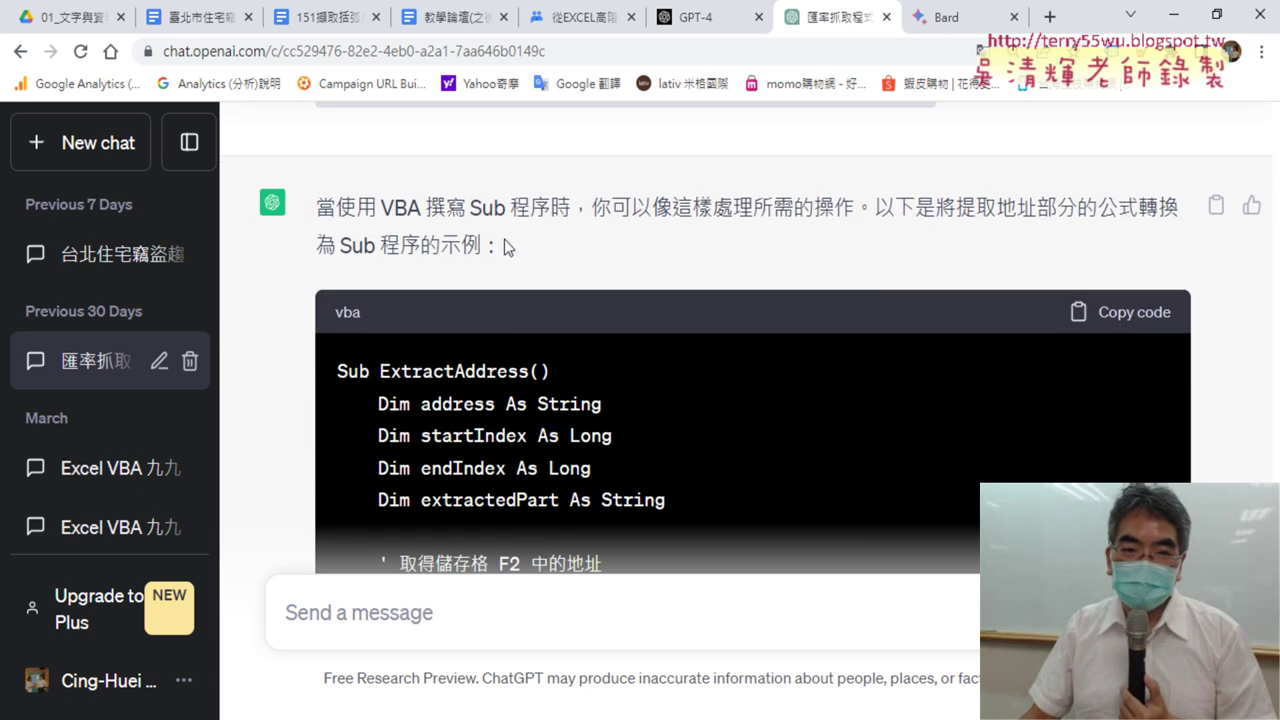
- Copy ChatGPT's generated Sub ExtractAddress() VBA code and return to Excel
{"action": "left_click_drag", "start_coordinate": [470, 207], "coordinate": [570, 207]}
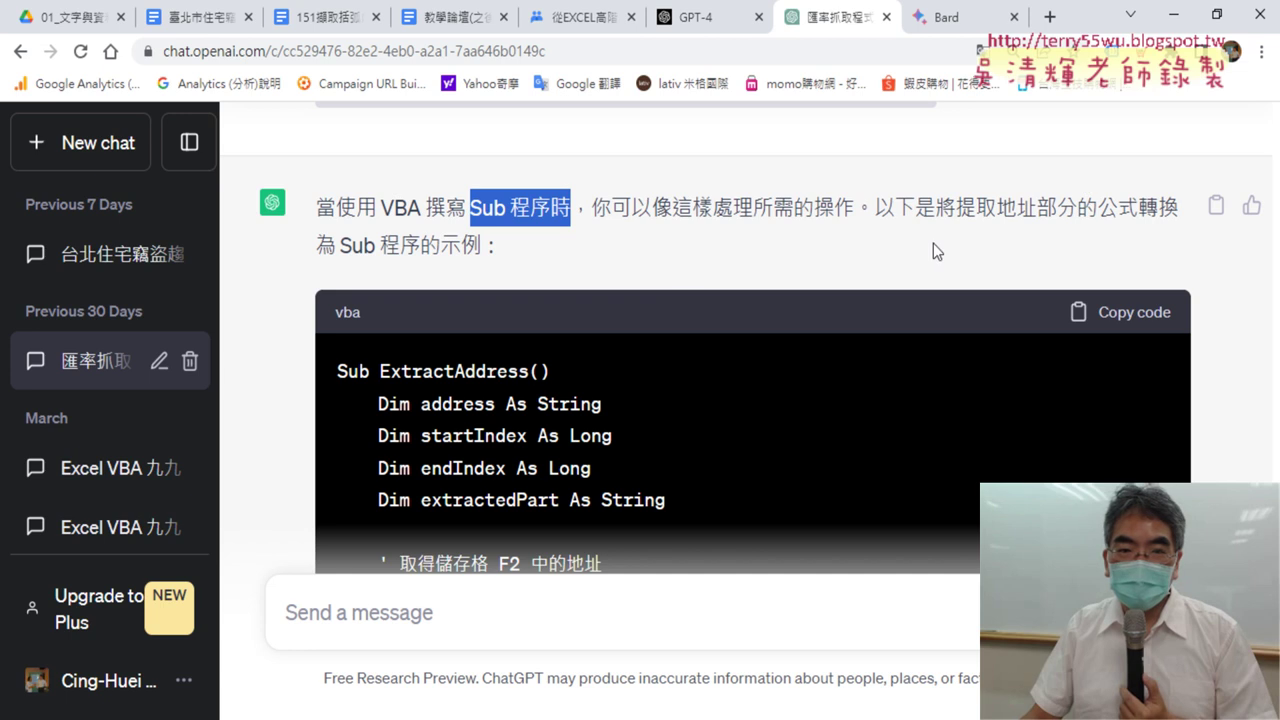
{"action": "scroll", "coordinate": [657, 302], "scroll_direction": "down", "scroll_amount": 2}
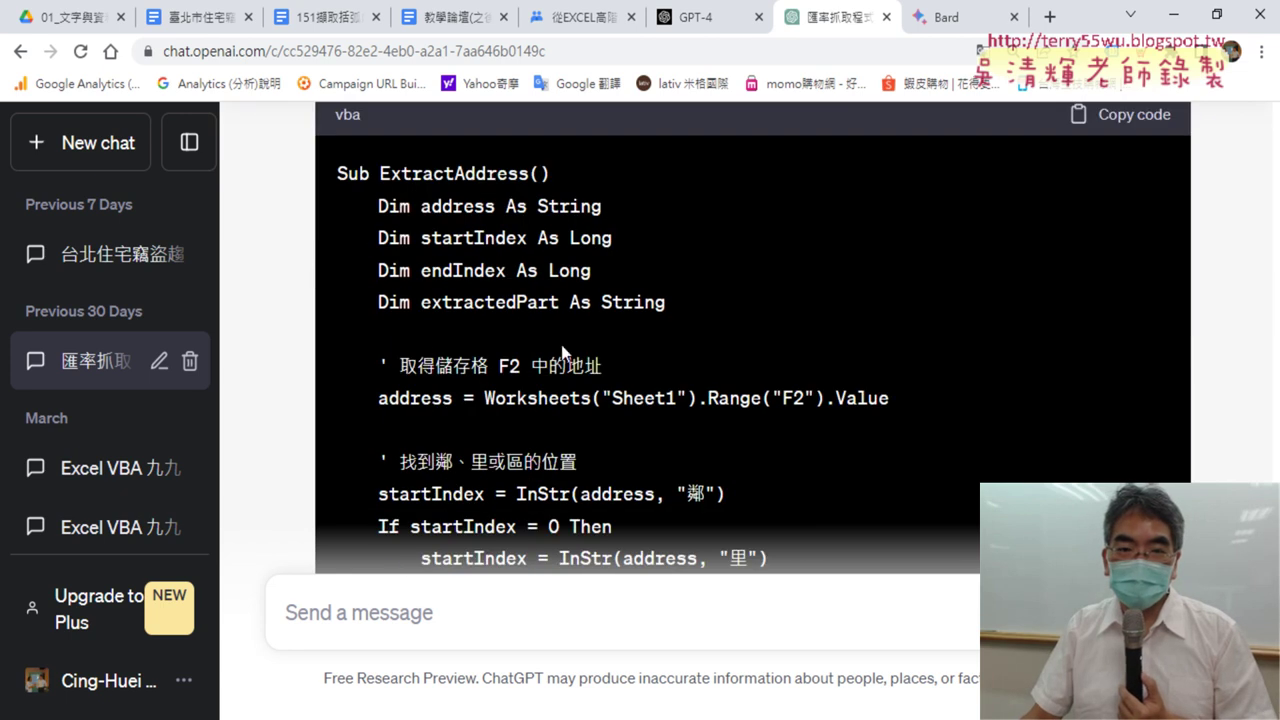
{"action": "left_click_drag", "start_coordinate": [381, 173], "coordinate": [528, 173]}
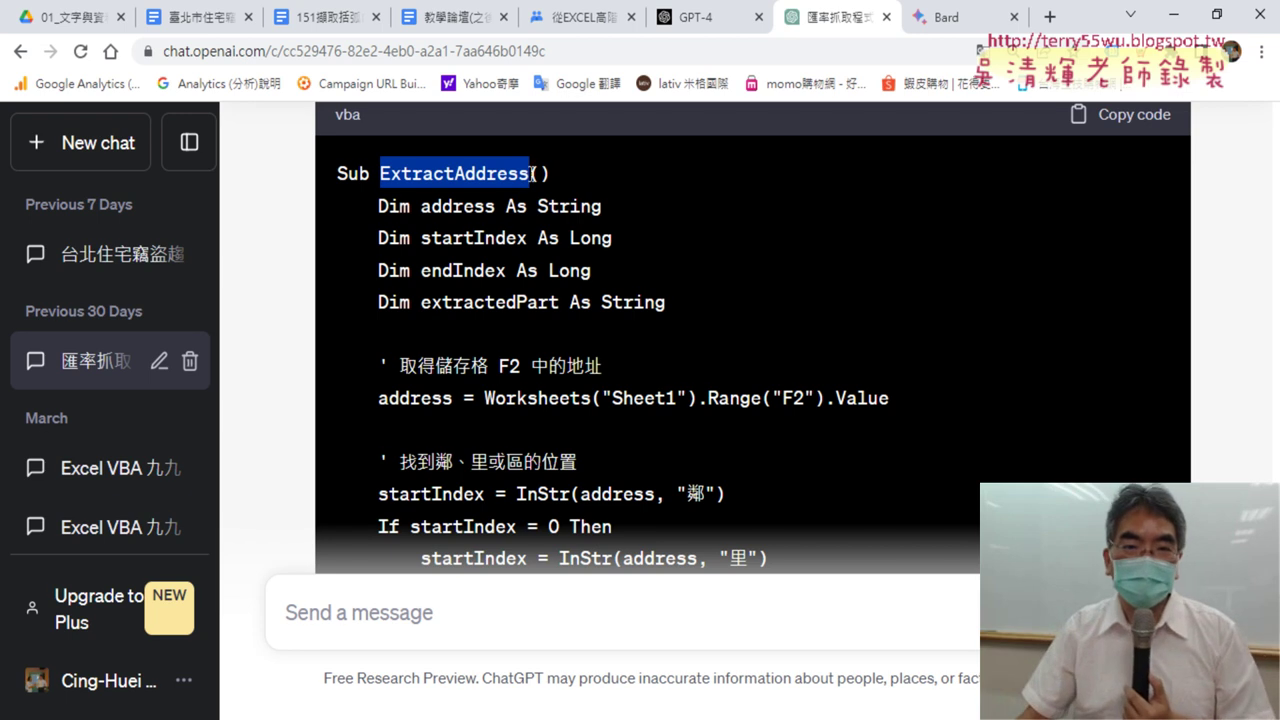
{"action": "left_click_drag", "start_coordinate": [333, 175], "coordinate": [598, 175]}
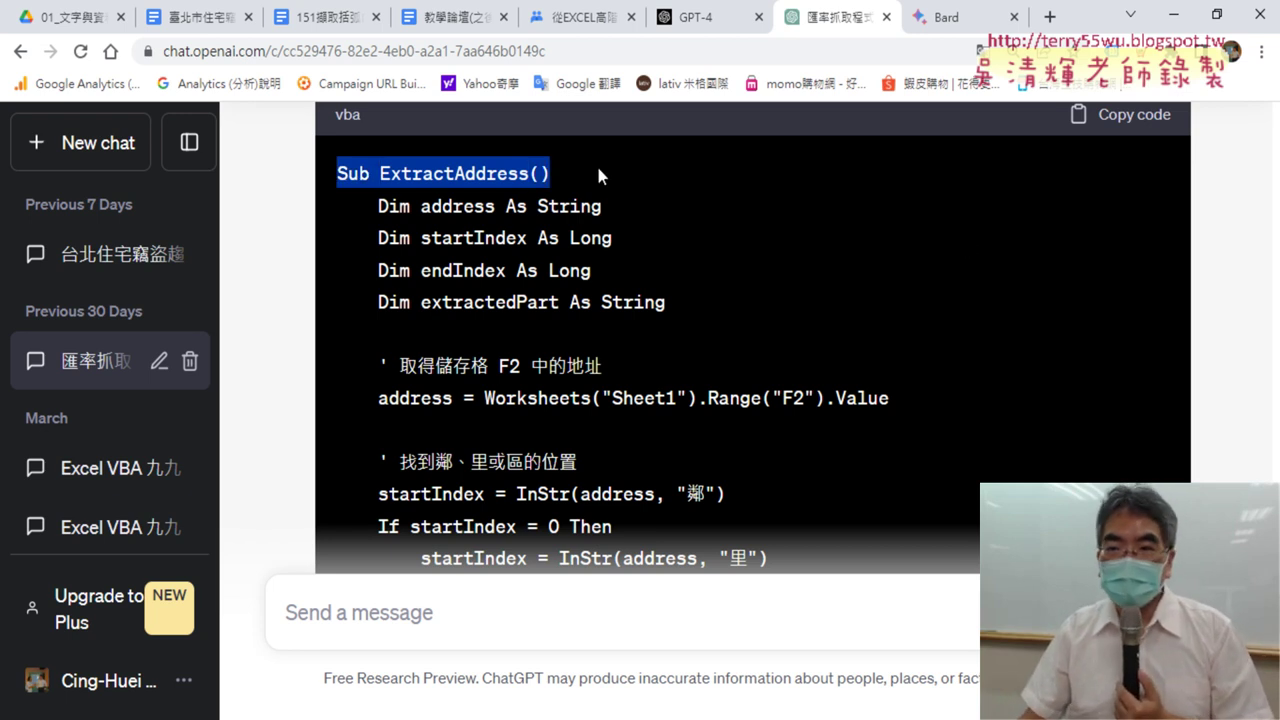
{"action": "left_click", "coordinate": [1133, 115]}
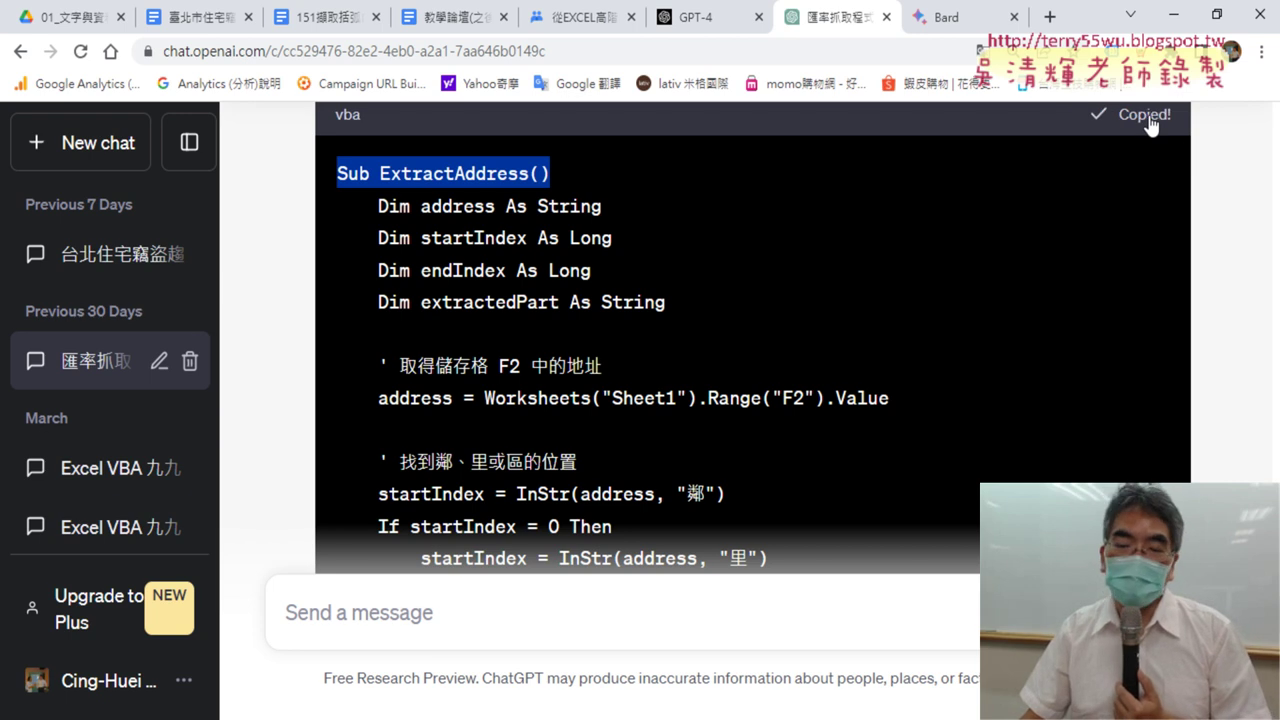
{"action": "key", "text": "alt+Tab"}
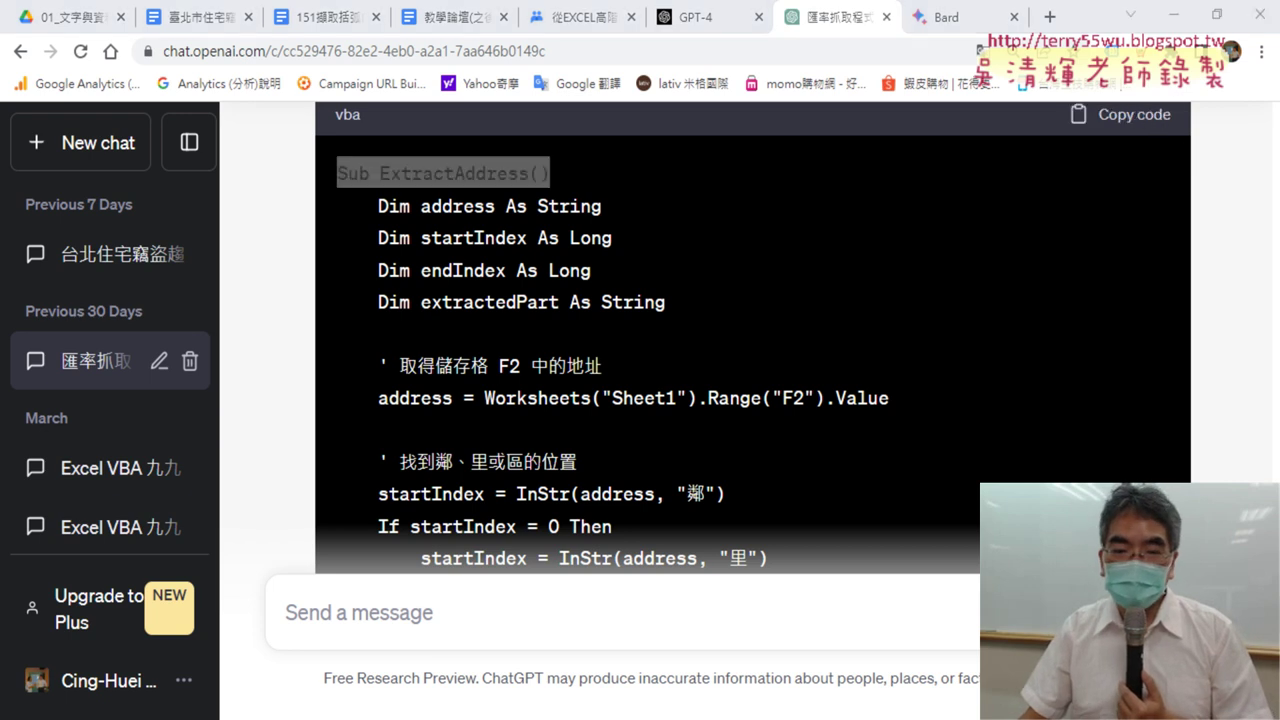
- Paste the ExtractAddress Sub below End Function in Module4 and narrow the editor window
{"action": "left_click", "coordinate": [35, 88]}
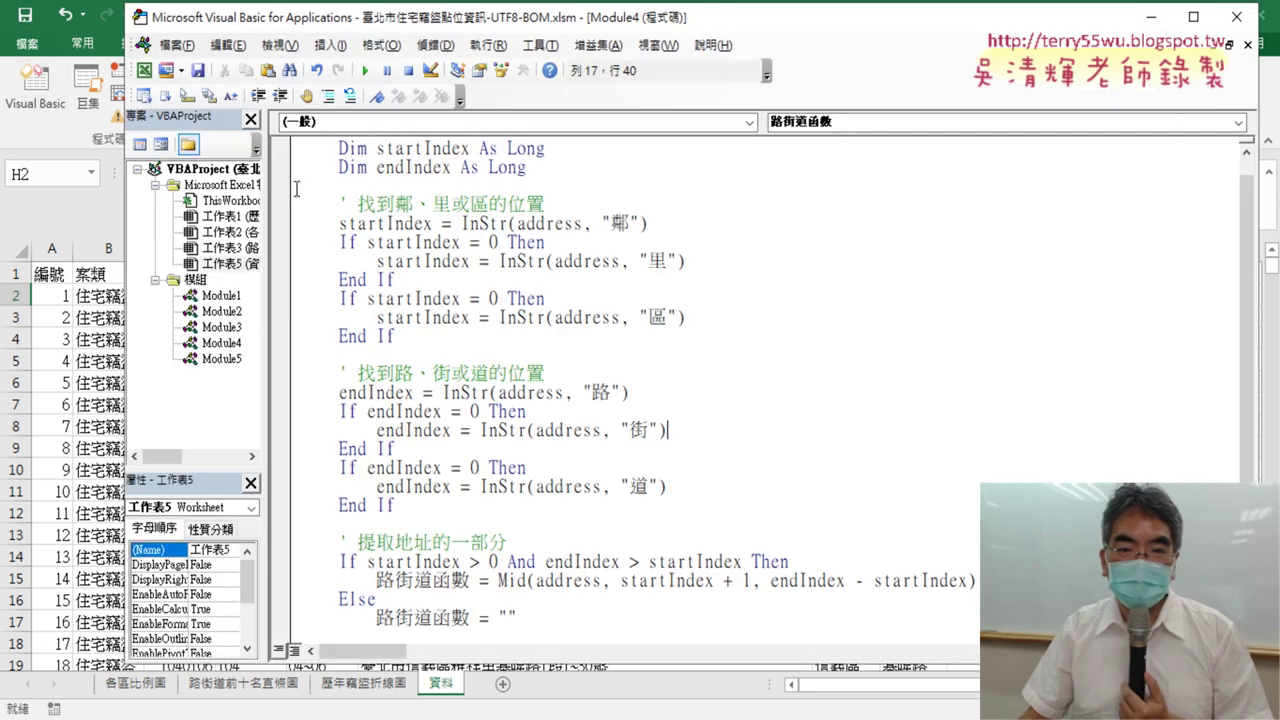
{"action": "scroll", "coordinate": [648, 230], "scroll_direction": "up", "scroll_amount": 1}
{"action": "scroll", "coordinate": [288, 163], "scroll_direction": "down", "scroll_amount": 2}
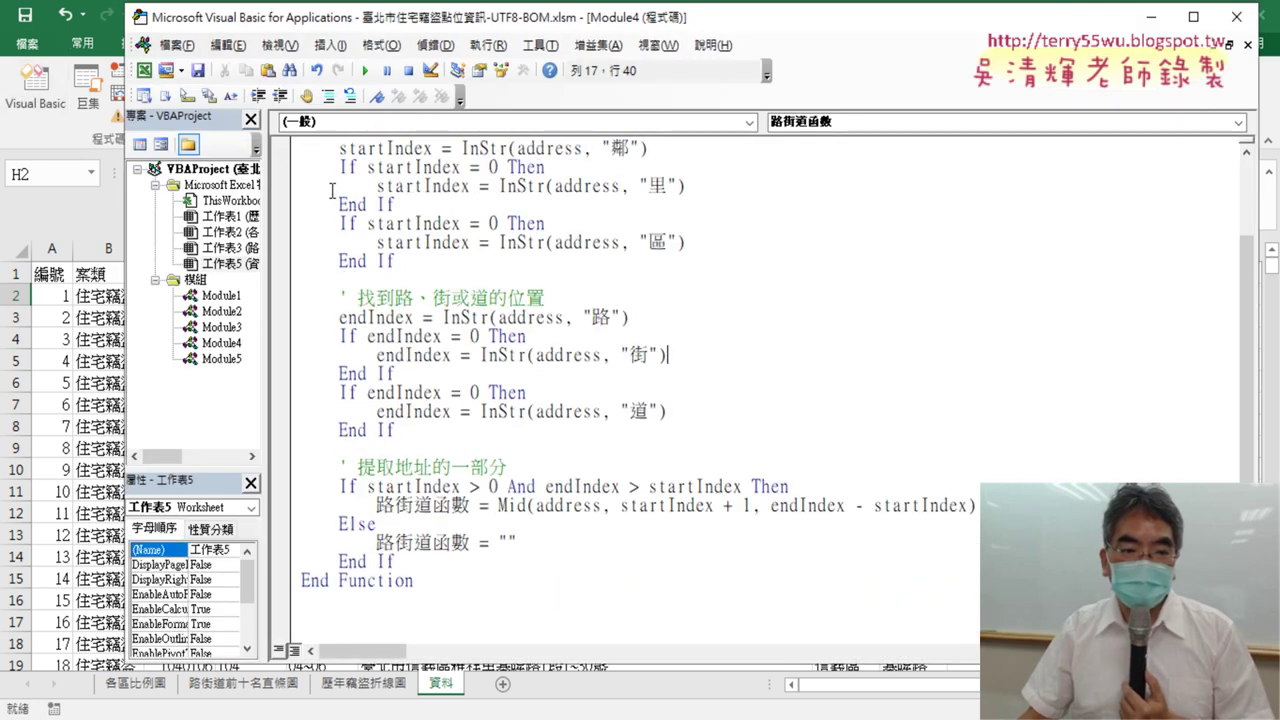
{"action": "left_click", "coordinate": [331, 601]}
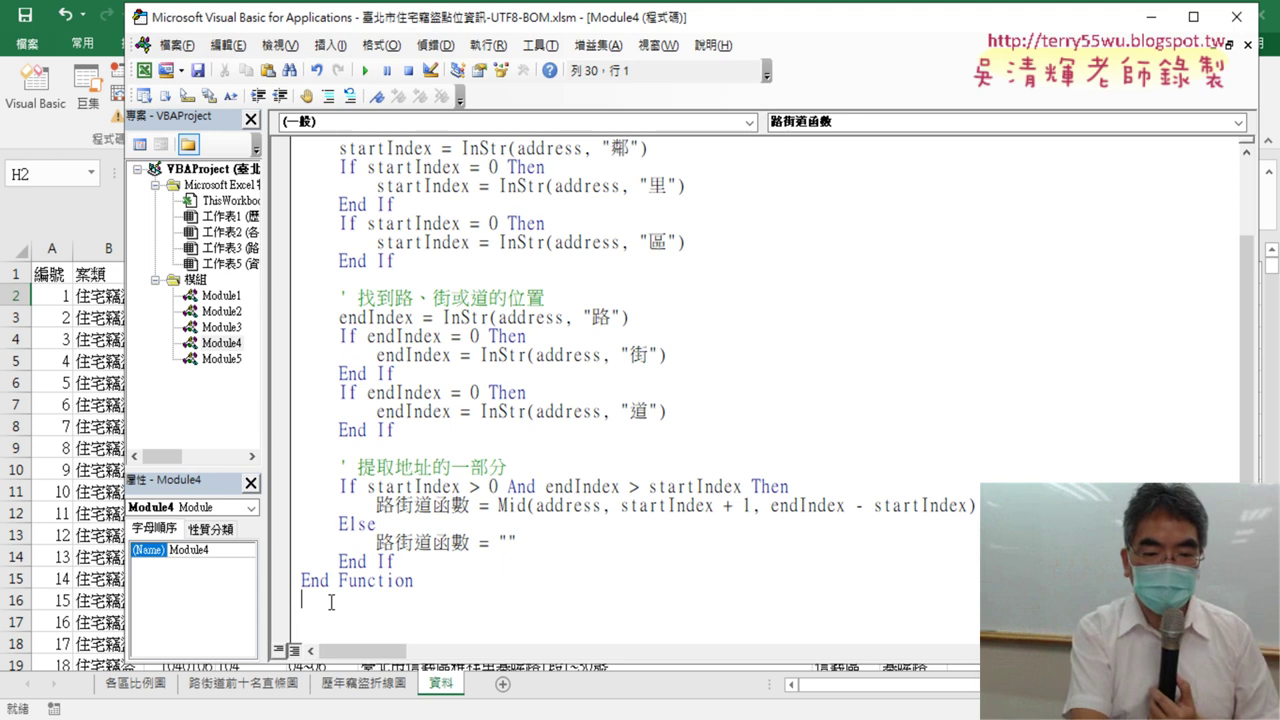
{"action": "key", "text": "ctrl+v"}
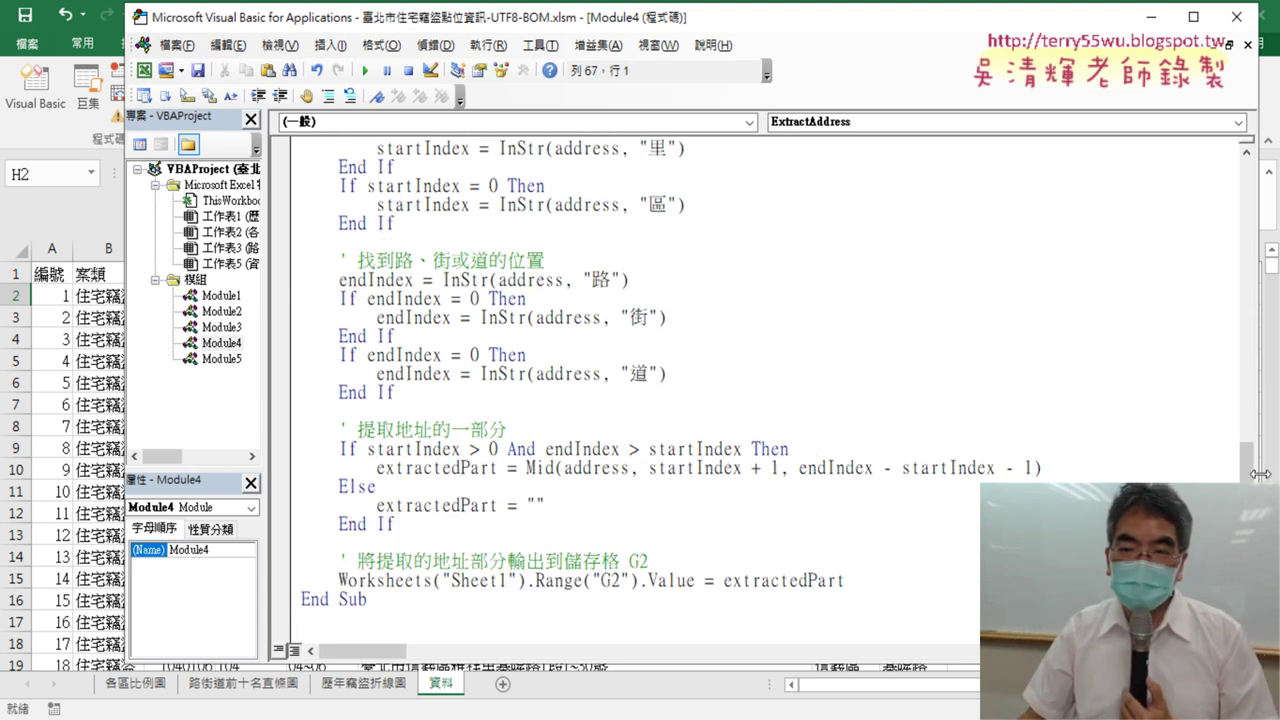
{"action": "left_click_drag", "start_coordinate": [1257, 470], "coordinate": [889, 472]}
- Clear the street names from column H, from H2 down to the last row
{"action": "left_click", "coordinate": [1070, 392]}
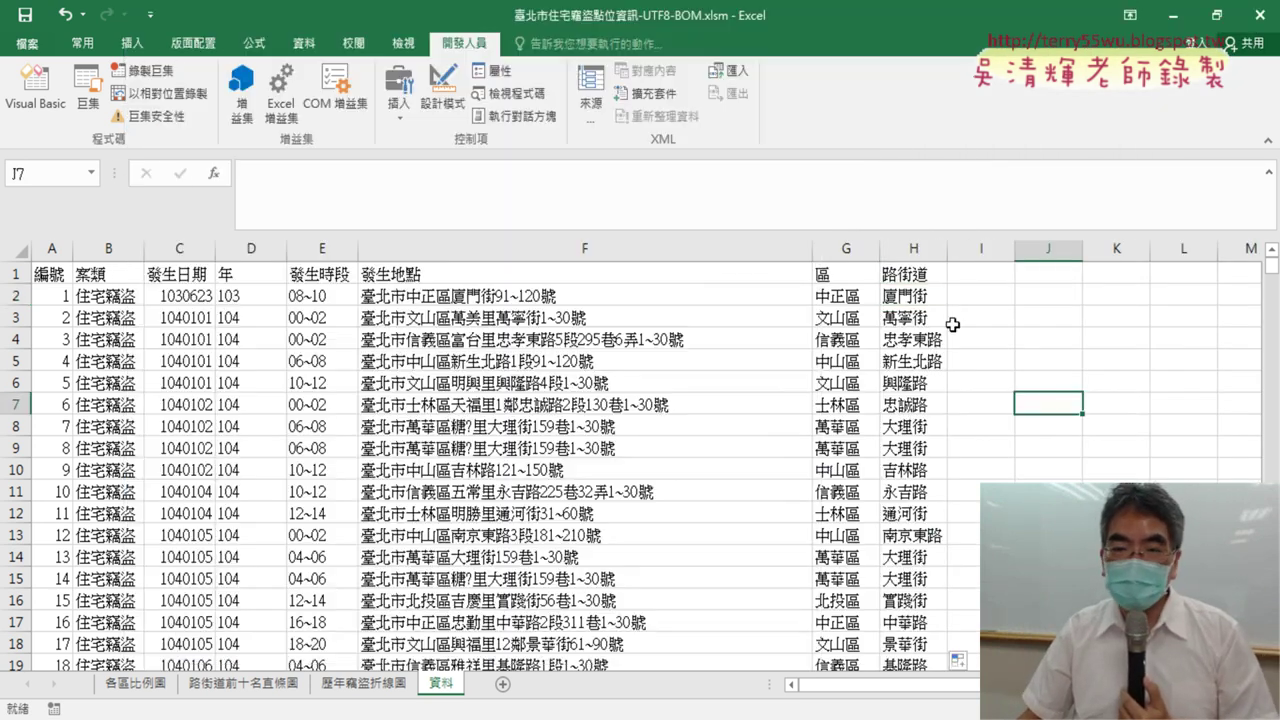
{"action": "left_click", "coordinate": [929, 299]}
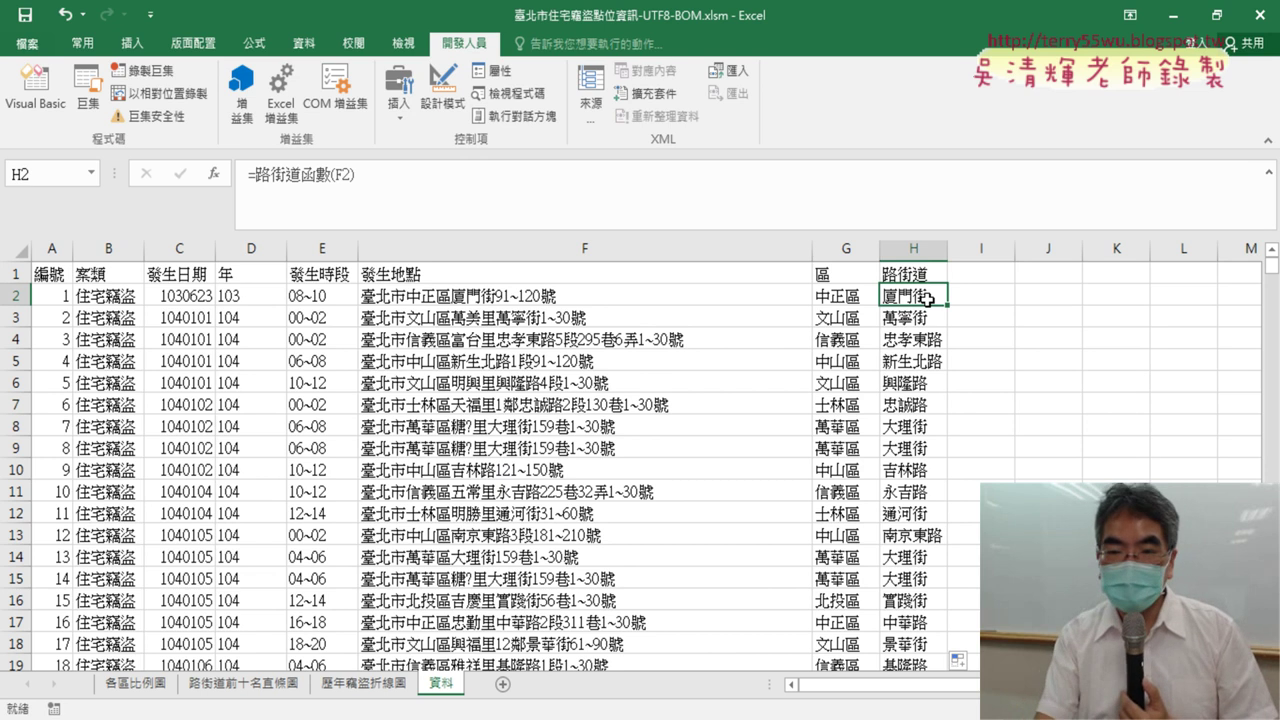
{"action": "key", "text": "ctrl+shift+Down"}
{"action": "key", "text": "Delete"}
{"action": "key", "text": "ctrl+BackSpace"}
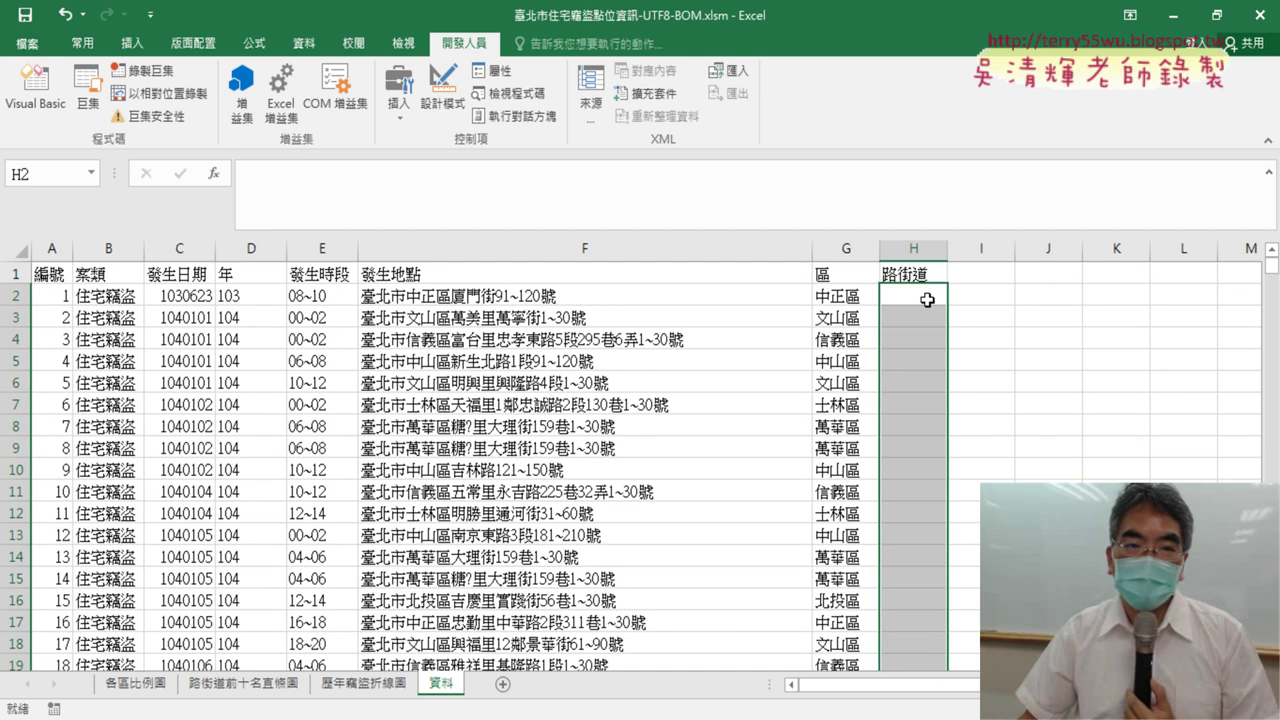
- Reopen the VBA editor scrolled up to Sub ExtractAddress in Module4
{"action": "left_click", "coordinate": [35, 90]}
{"action": "scroll", "coordinate": [403, 352], "scroll_direction": "up", "scroll_amount": 4}
{"action": "scroll", "coordinate": [403, 352], "scroll_direction": "up", "scroll_amount": 1}
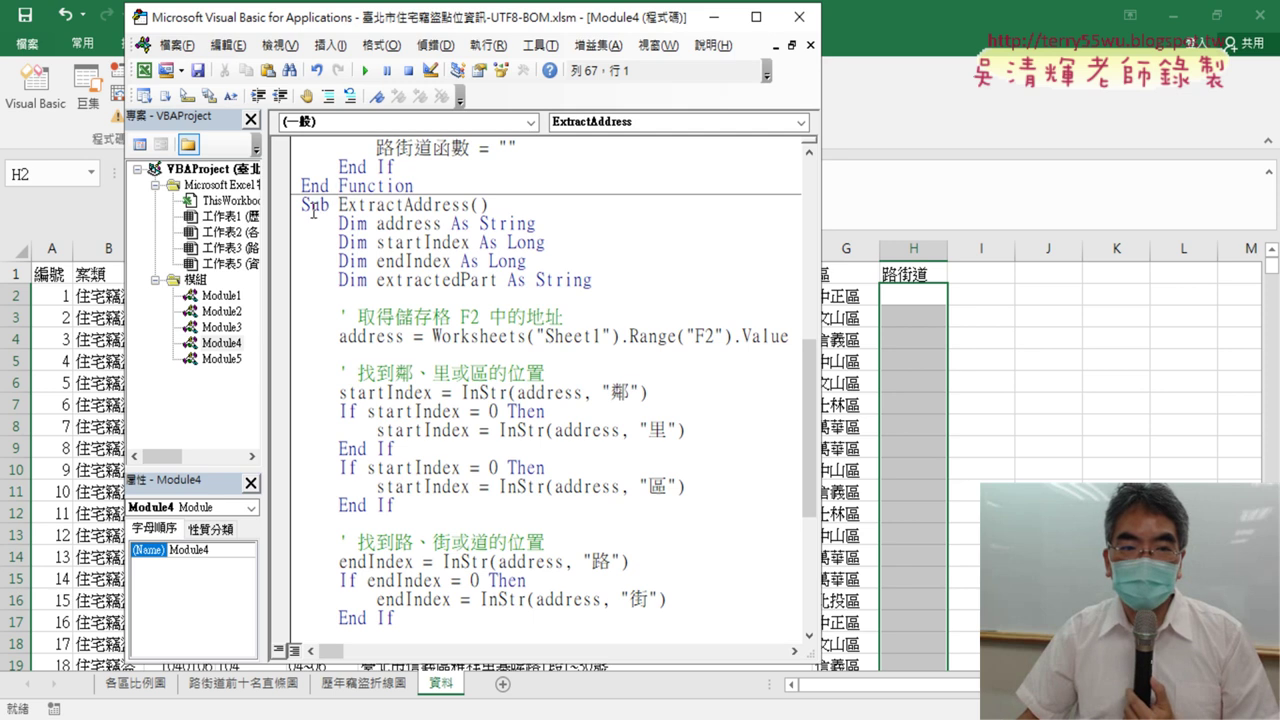
- Step into ExtractAddress with F8 and pause on the address = Worksheets("Sheet1") line
{"action": "left_click_drag", "start_coordinate": [303, 206], "coordinate": [350, 205]}
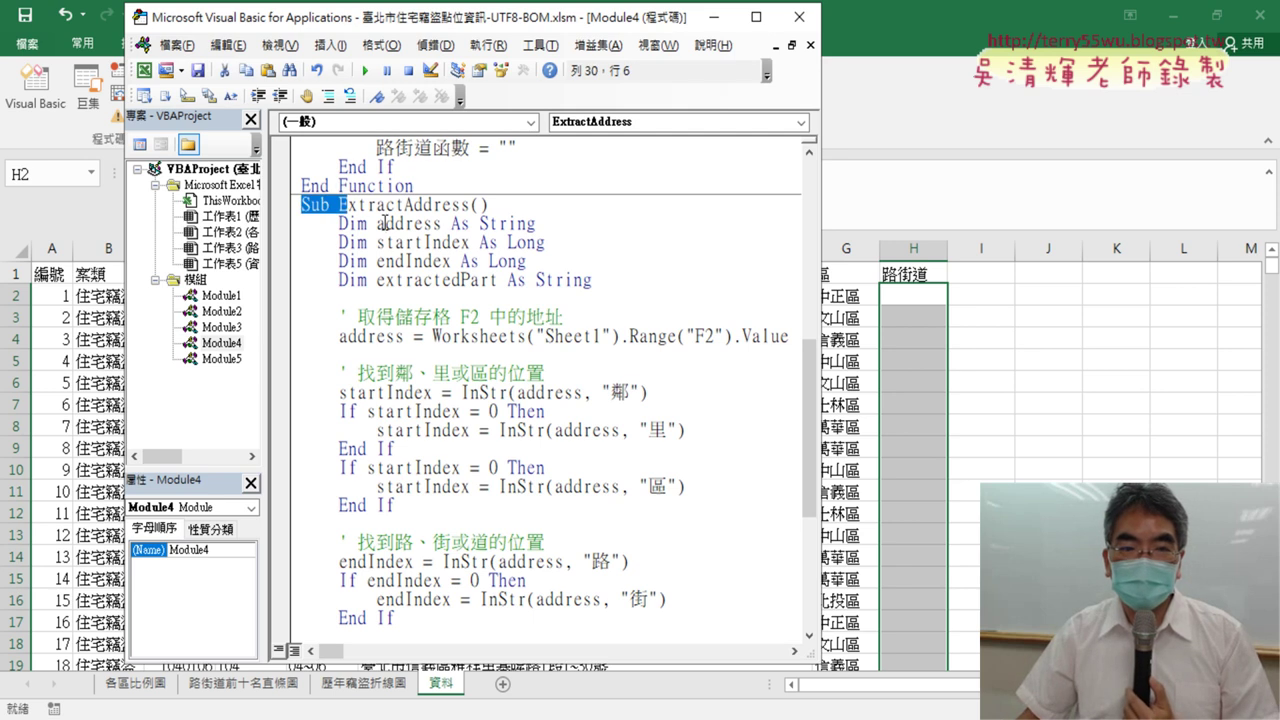
{"action": "left_click", "coordinate": [385, 222]}
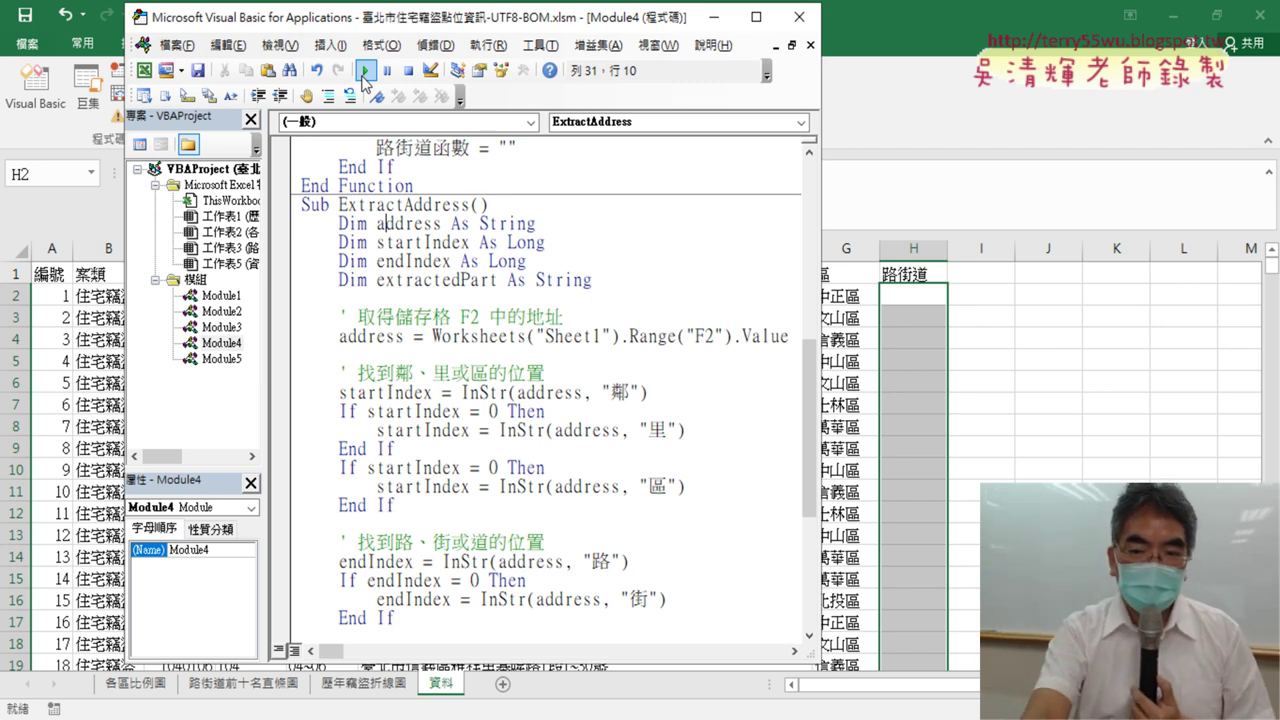
{"action": "key", "text": "F8"}
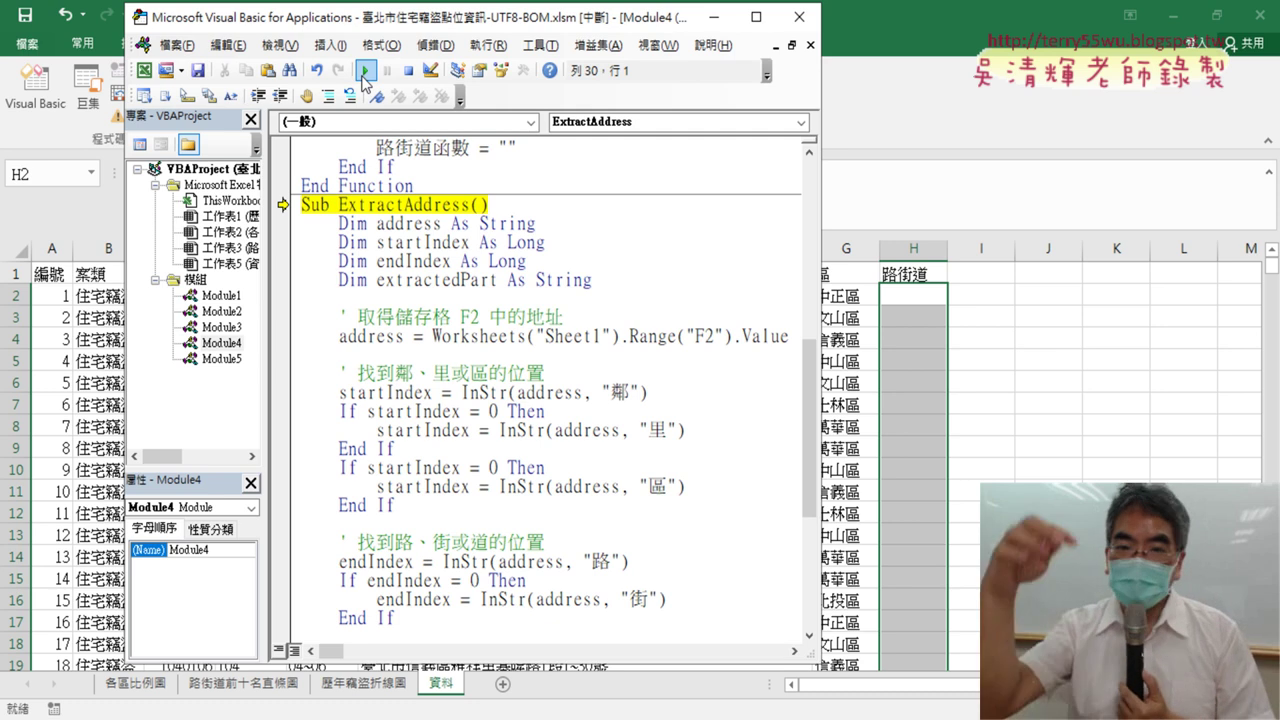
{"action": "key", "text": "F8"}
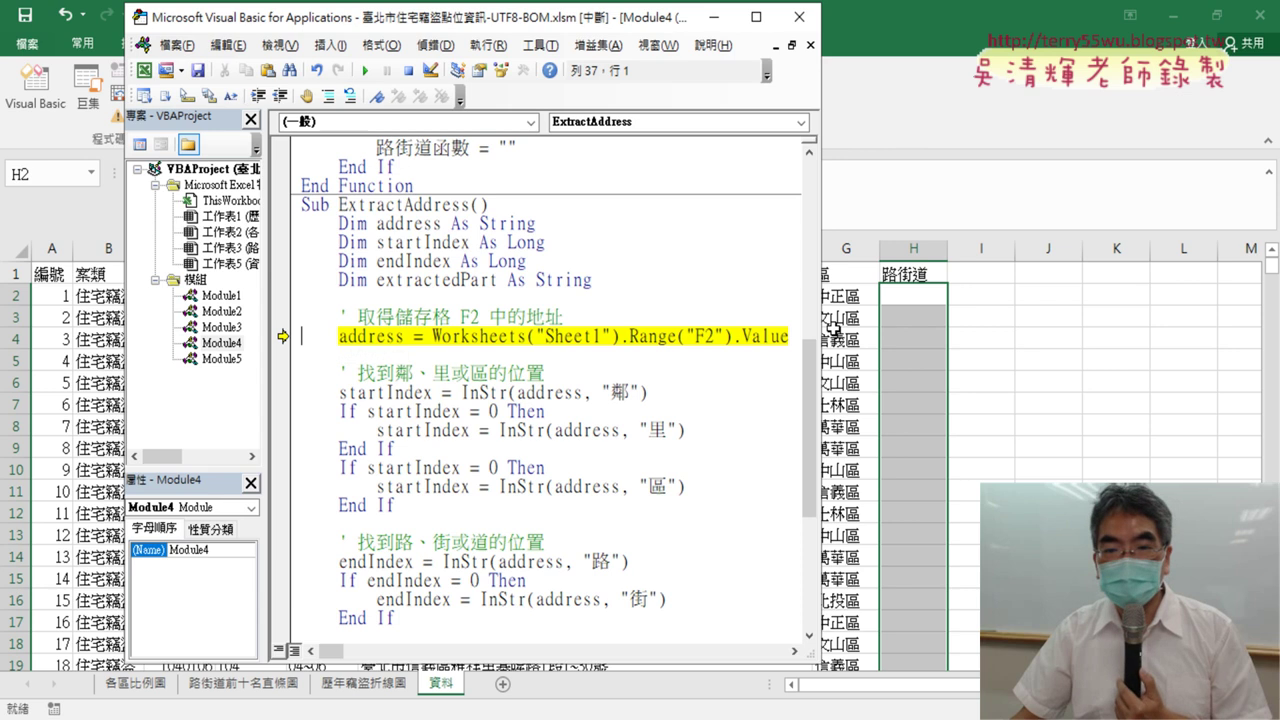
{"action": "left_click_drag", "start_coordinate": [820, 330], "coordinate": [530, 315]}
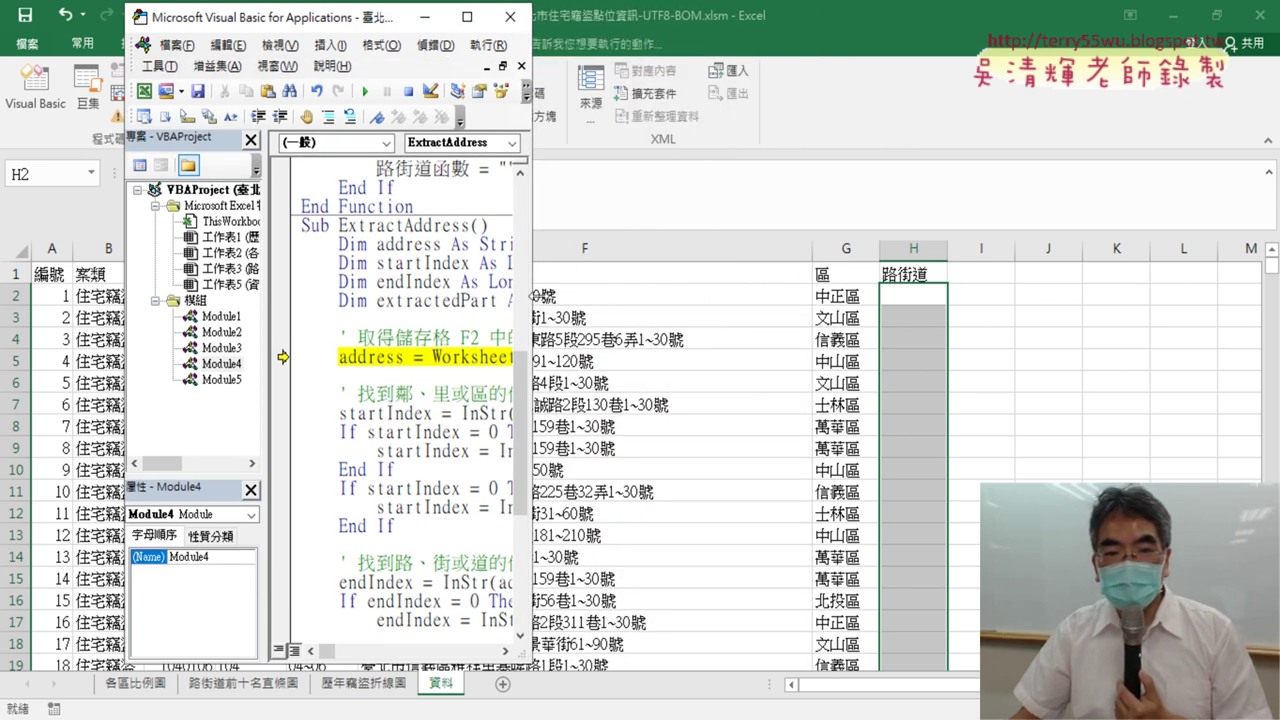
- Run the Worksheets("Sheet1") address line, triggering run-time error 9, subscript out of range
{"action": "left_click_drag", "start_coordinate": [530, 296], "coordinate": [990, 300]}
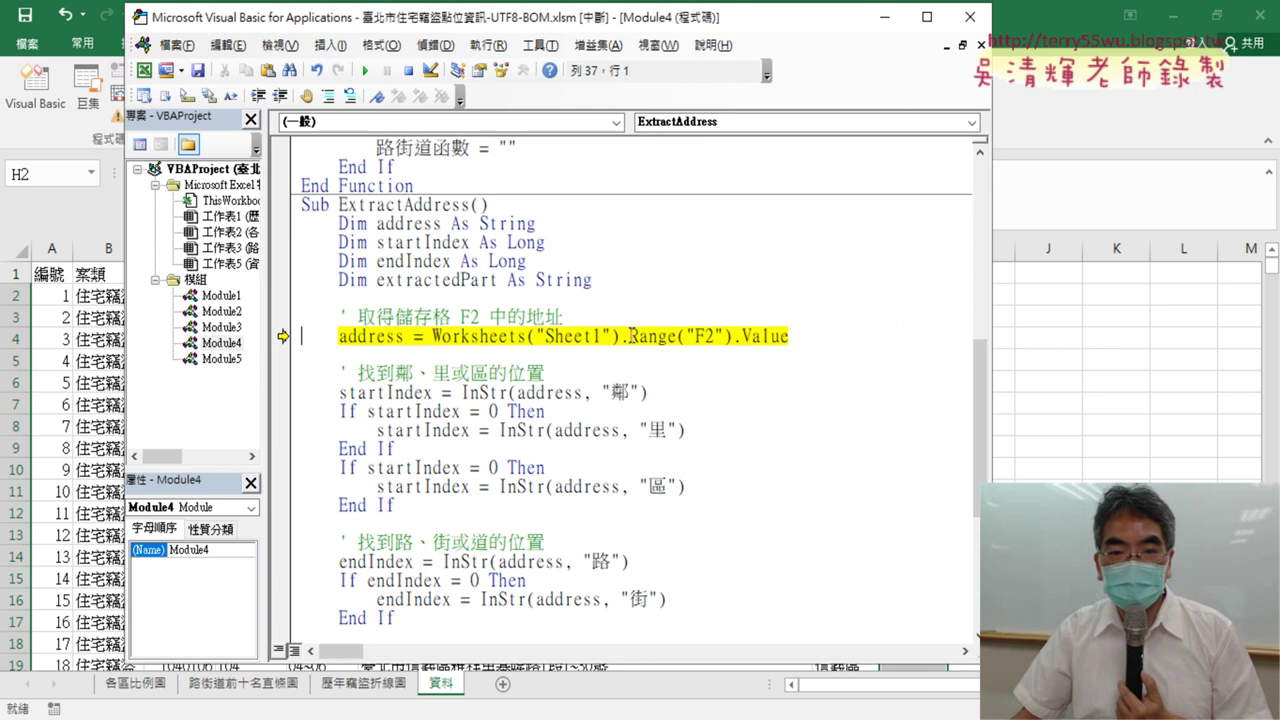
{"action": "left_click_drag", "start_coordinate": [631, 336], "coordinate": [435, 336]}
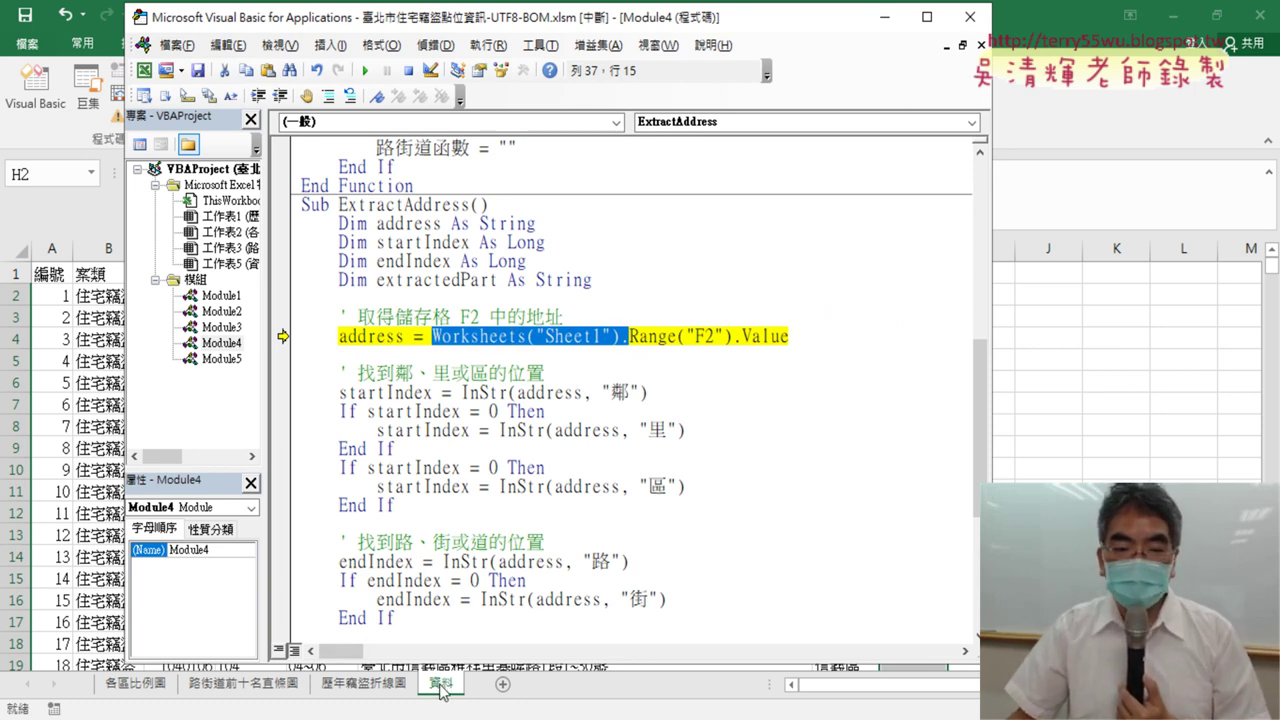
{"action": "left_click", "coordinate": [503, 336]}
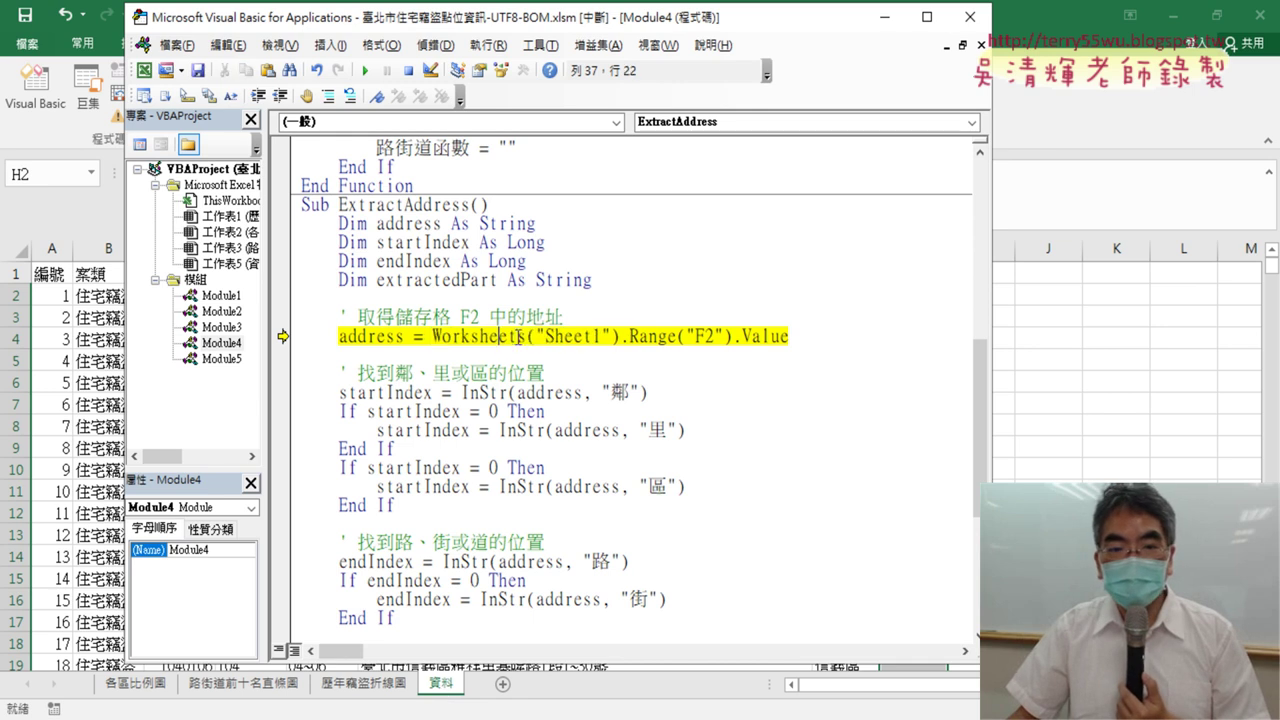
{"action": "left_click_drag", "start_coordinate": [533, 336], "coordinate": [610, 337]}
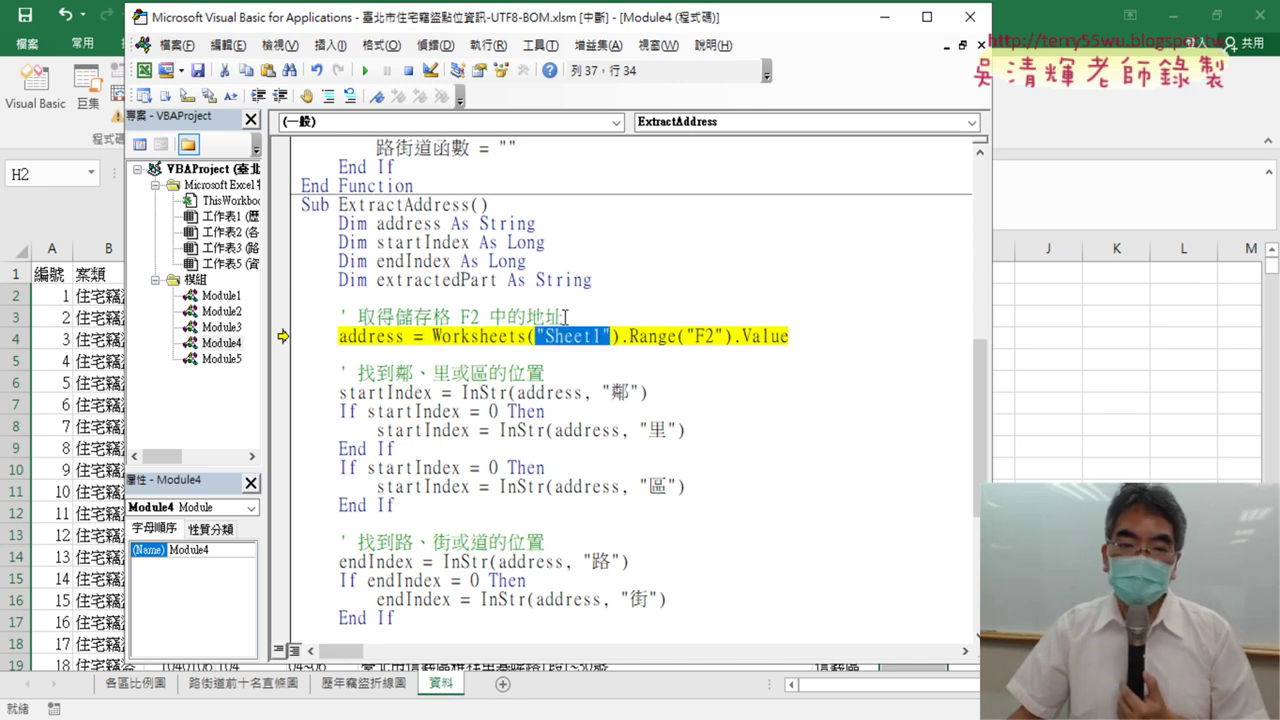
{"action": "key", "text": "F8"}
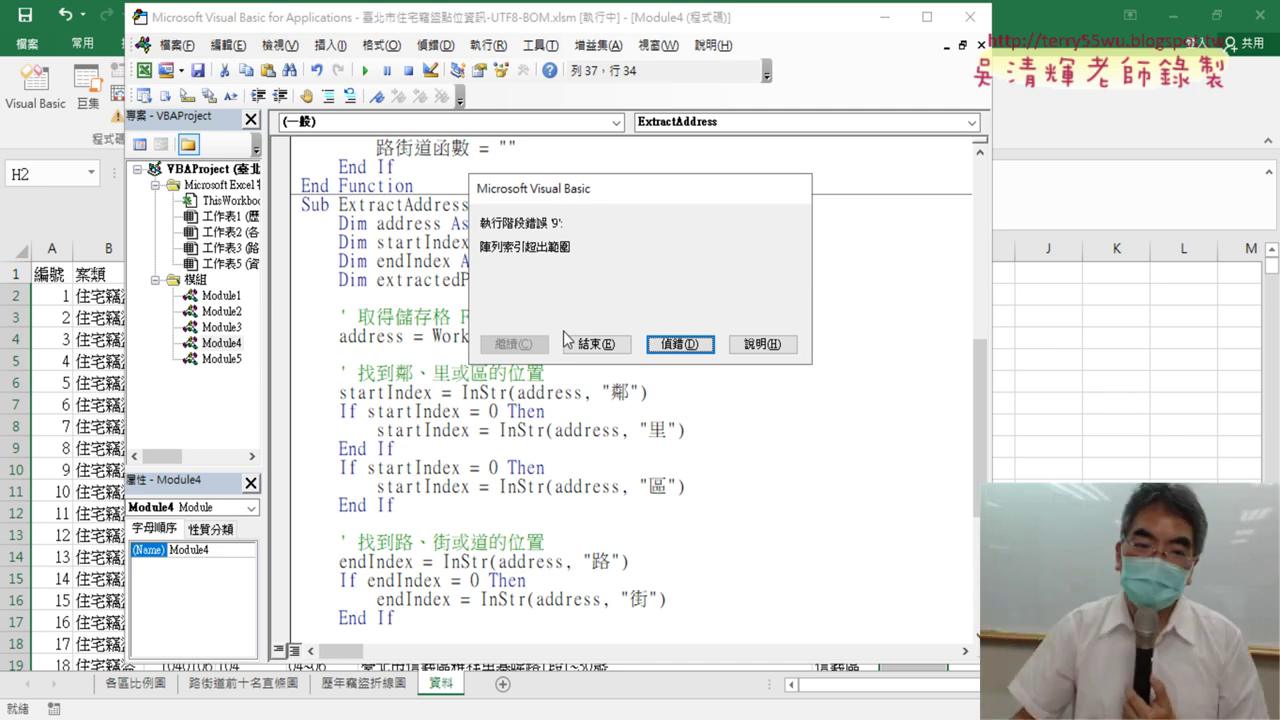
- Enter Debug mode and delete the Worksheets("Sheet1"). prefix from the address line
{"action": "left_click", "coordinate": [682, 343]}
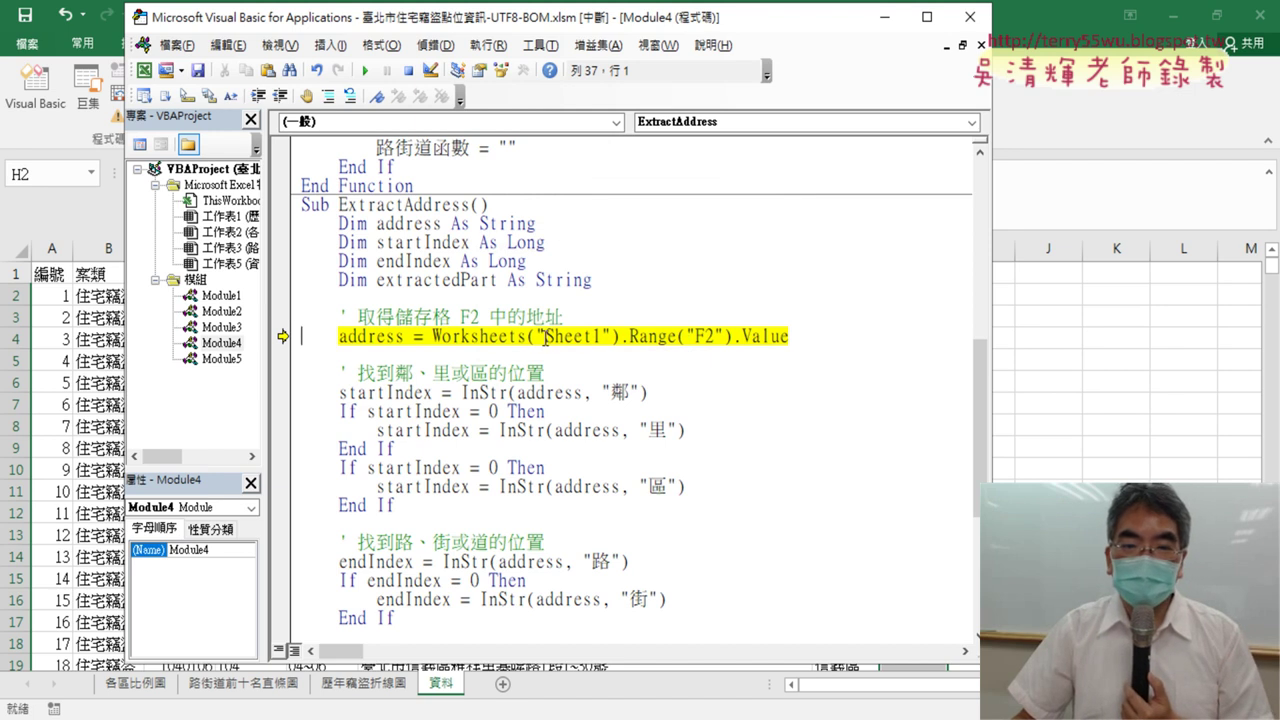
{"action": "left_click_drag", "start_coordinate": [545, 336], "coordinate": [601, 336]}
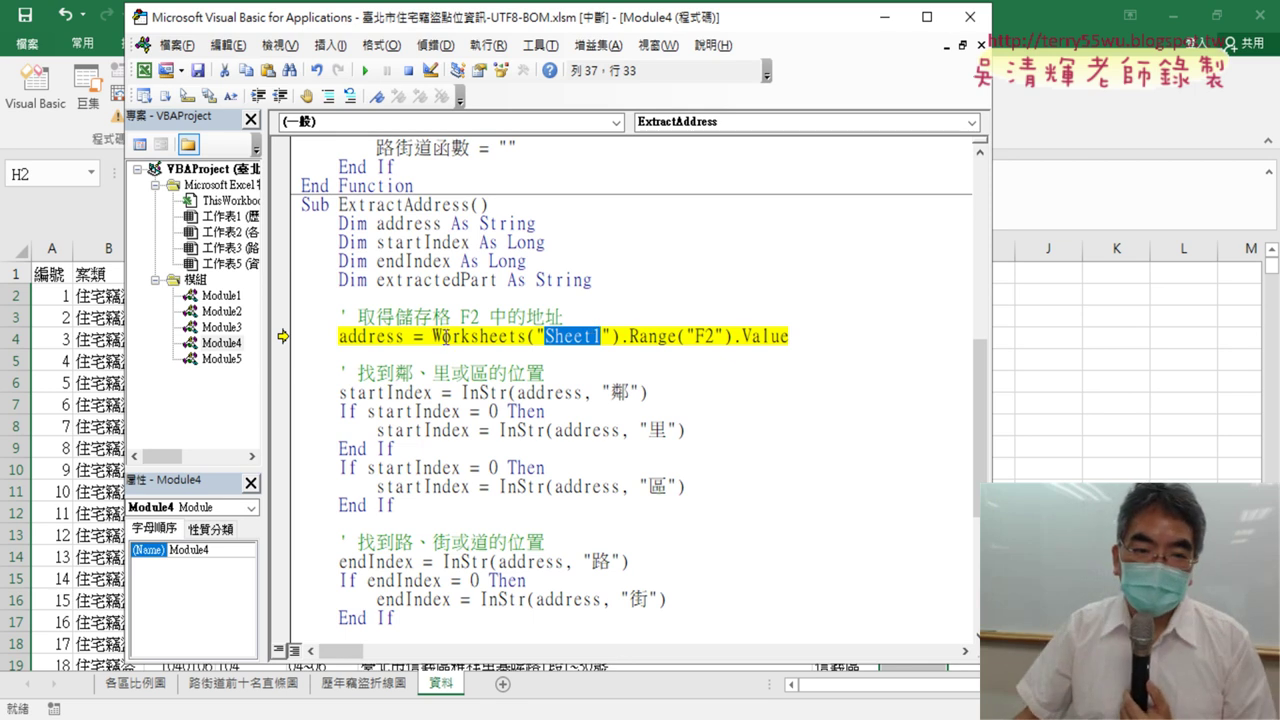
{"action": "left_click_drag", "start_coordinate": [432, 336], "coordinate": [648, 340]}
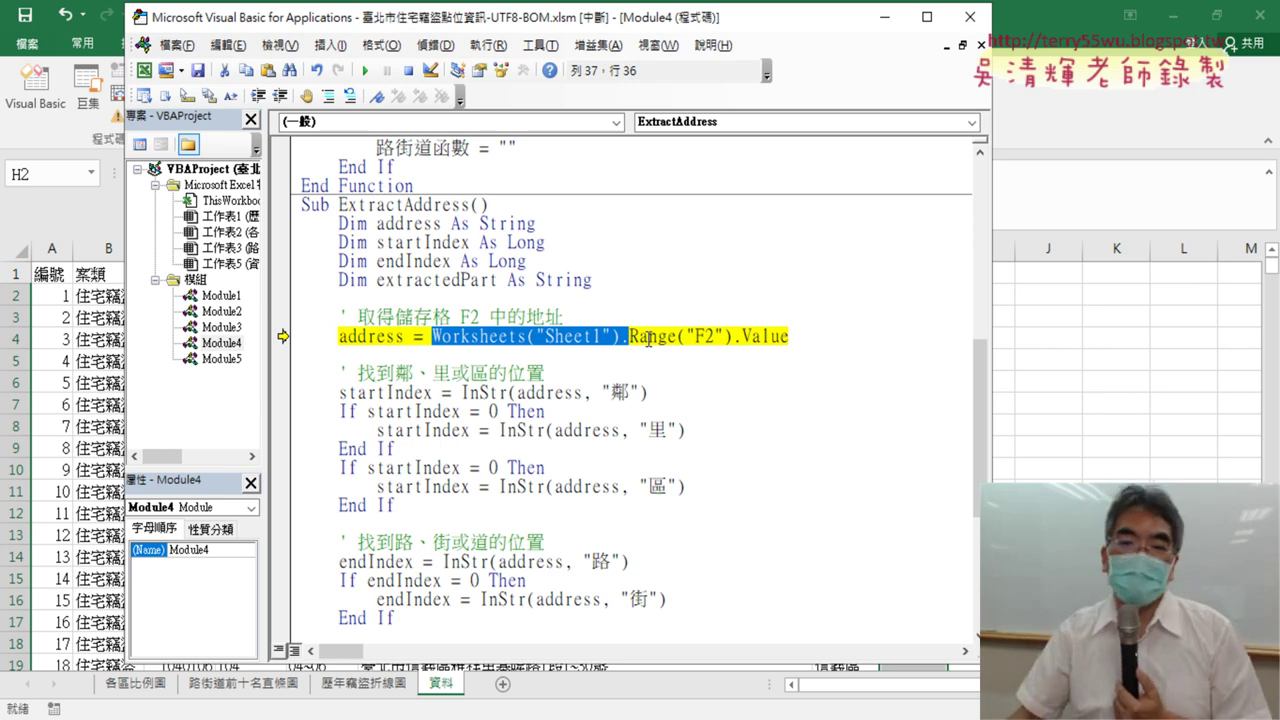
{"action": "left_click_drag", "start_coordinate": [993, 358], "coordinate": [828, 341]}
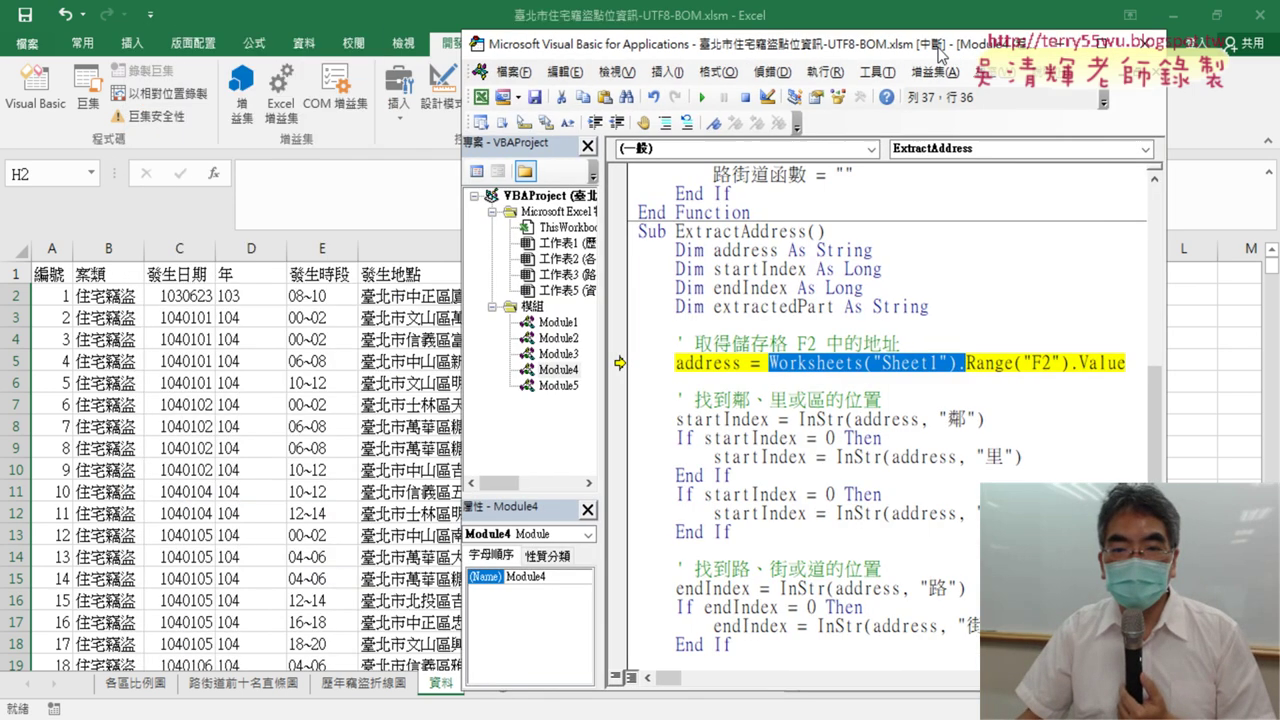
{"action": "left_click_drag", "start_coordinate": [590, 17], "coordinate": [1115, 43]}
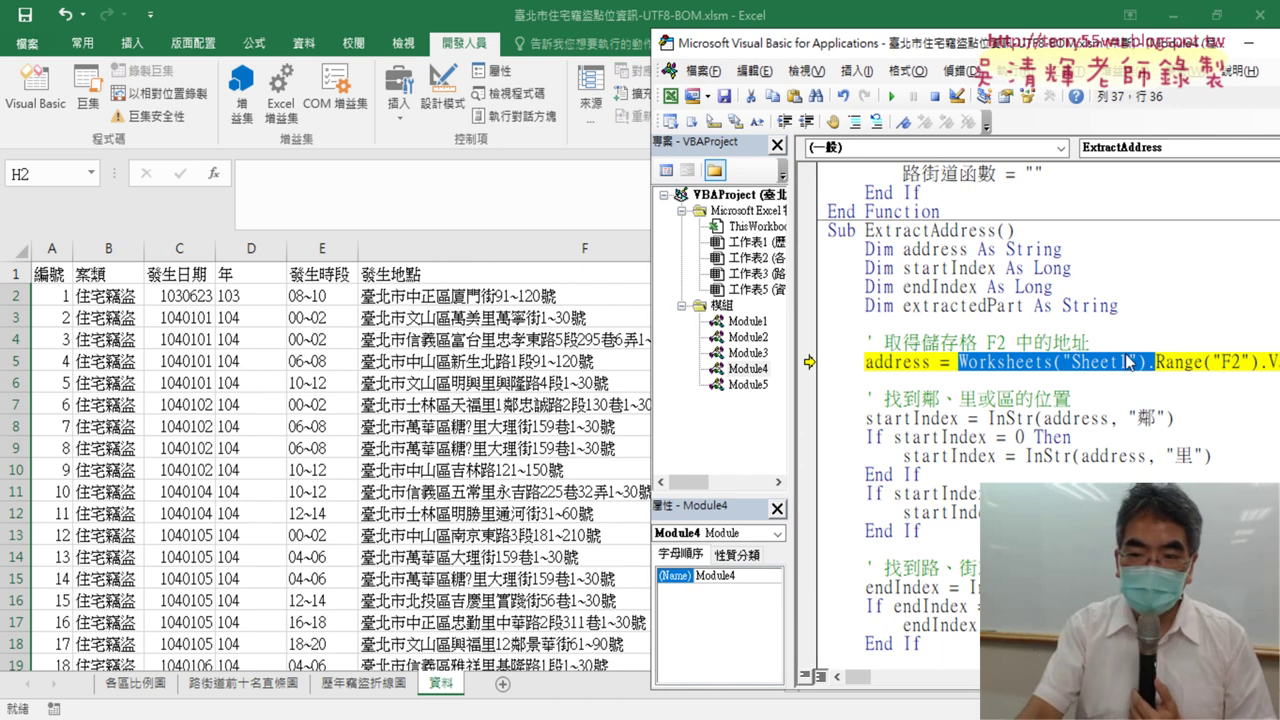
{"action": "key", "text": "Delete"}
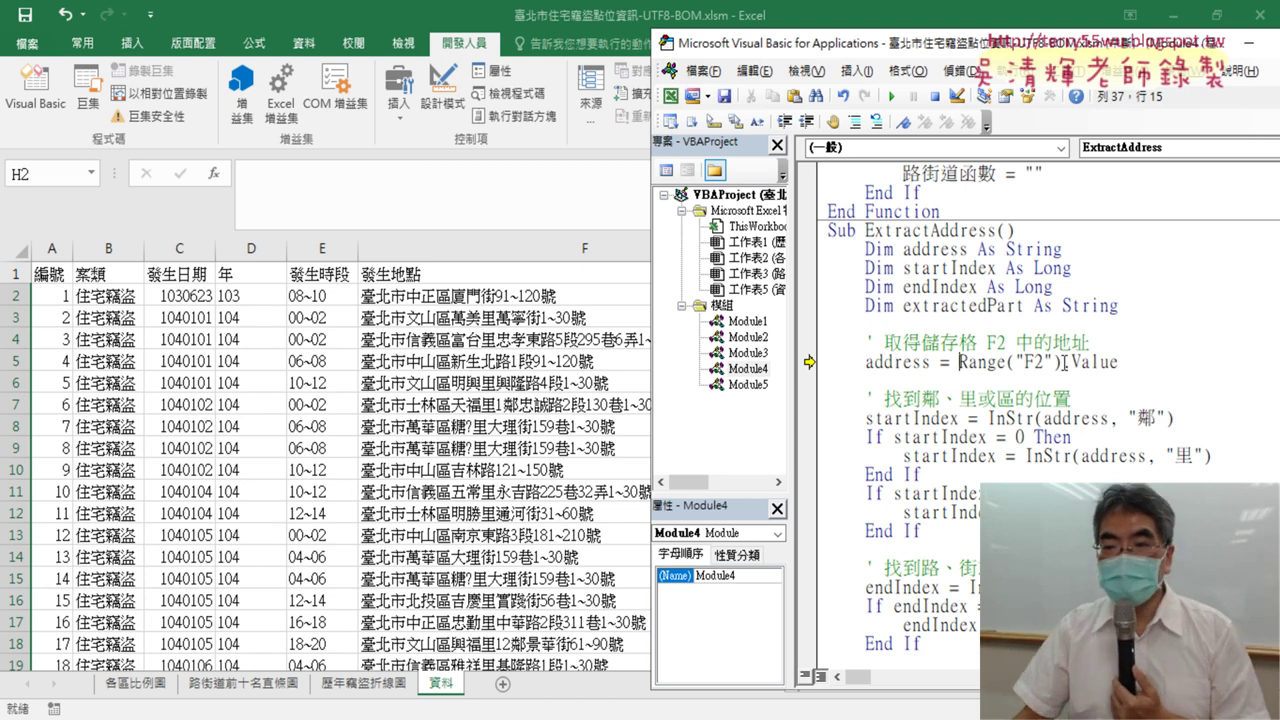
- Keep .Value on Range("F2") and check the address value read from F2
{"action": "left_click_drag", "start_coordinate": [1063, 362], "coordinate": [1273, 357]}
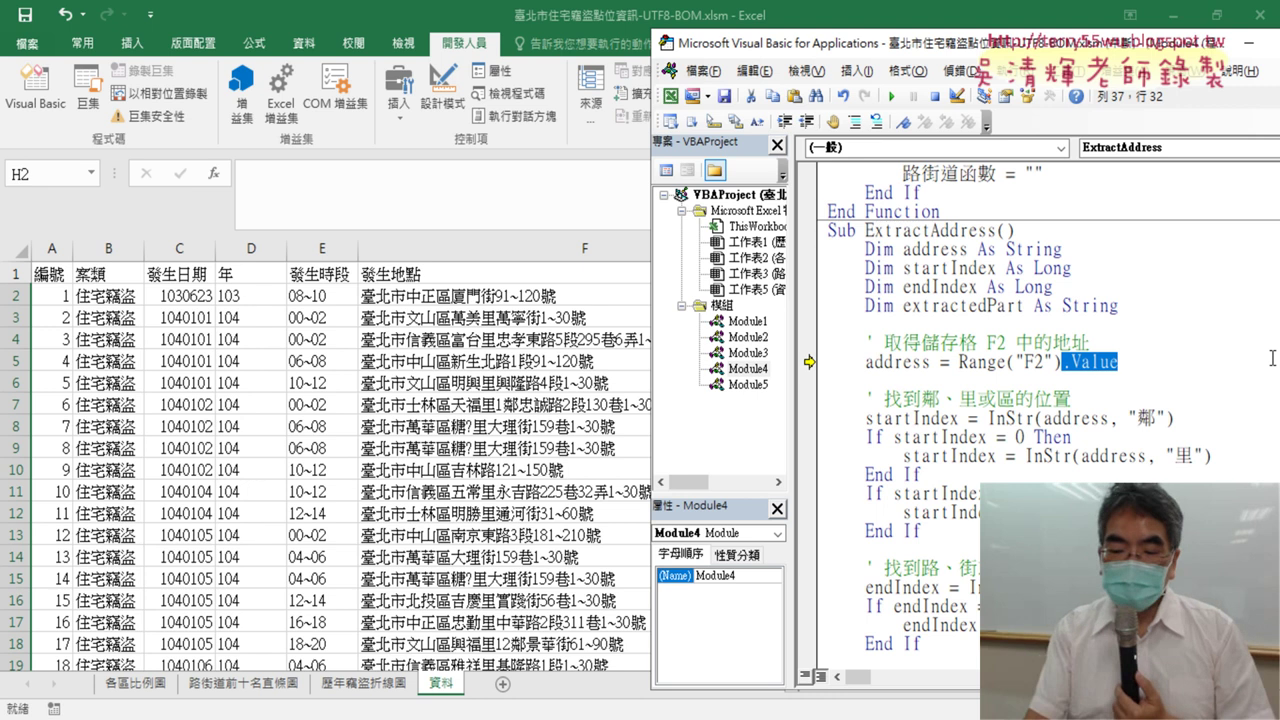
{"action": "key", "text": "Delete"}
{"action": "key", "text": "ctrl+z"}
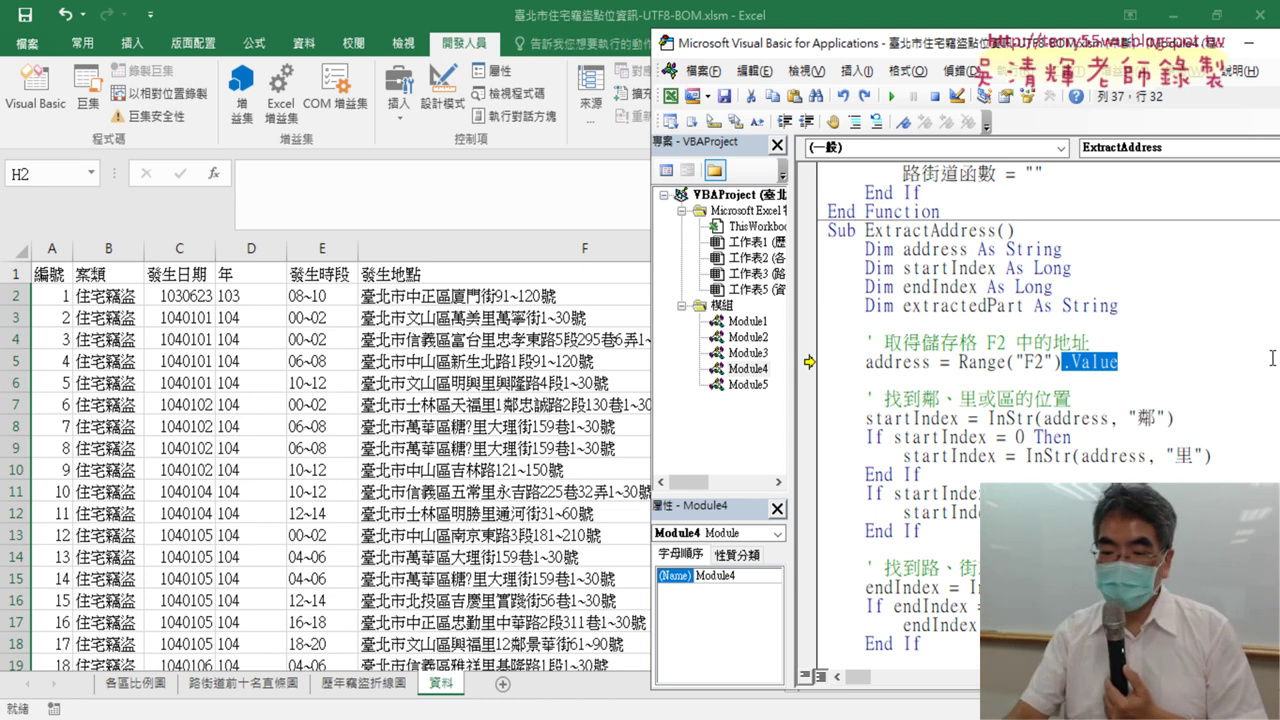
{"action": "key", "text": "Delete"}
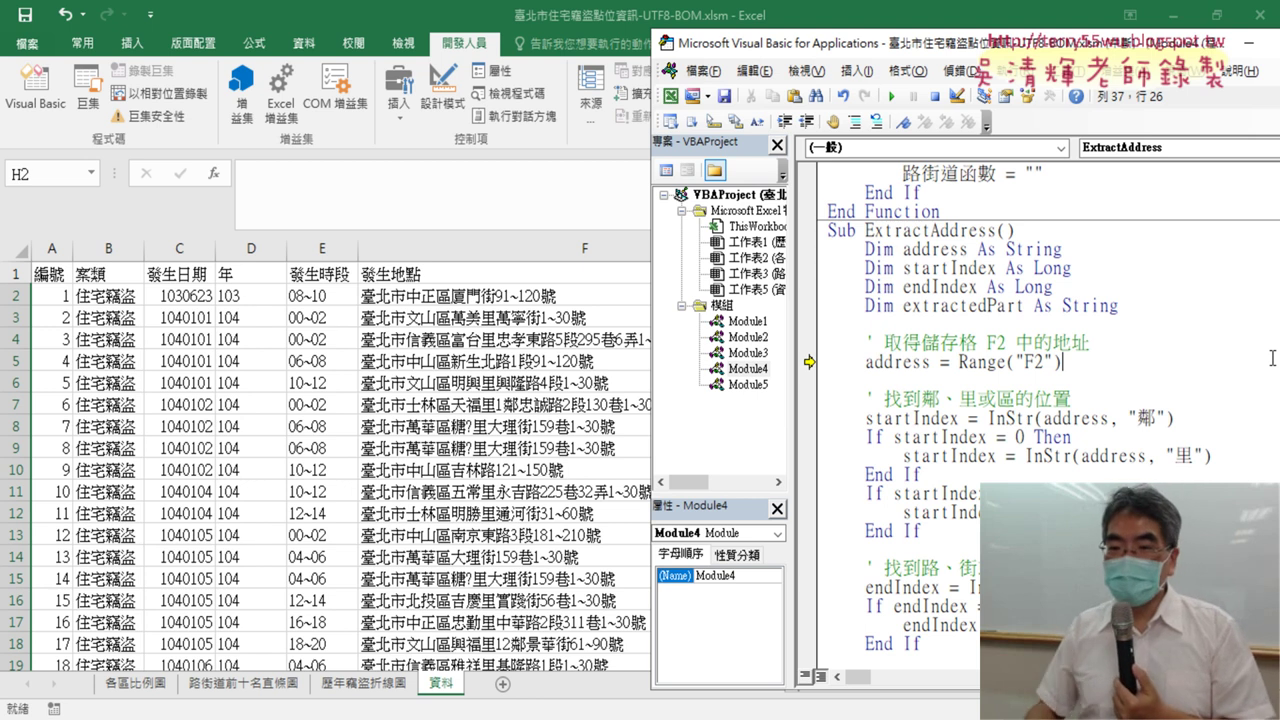
{"action": "type", "text": ".Value"}
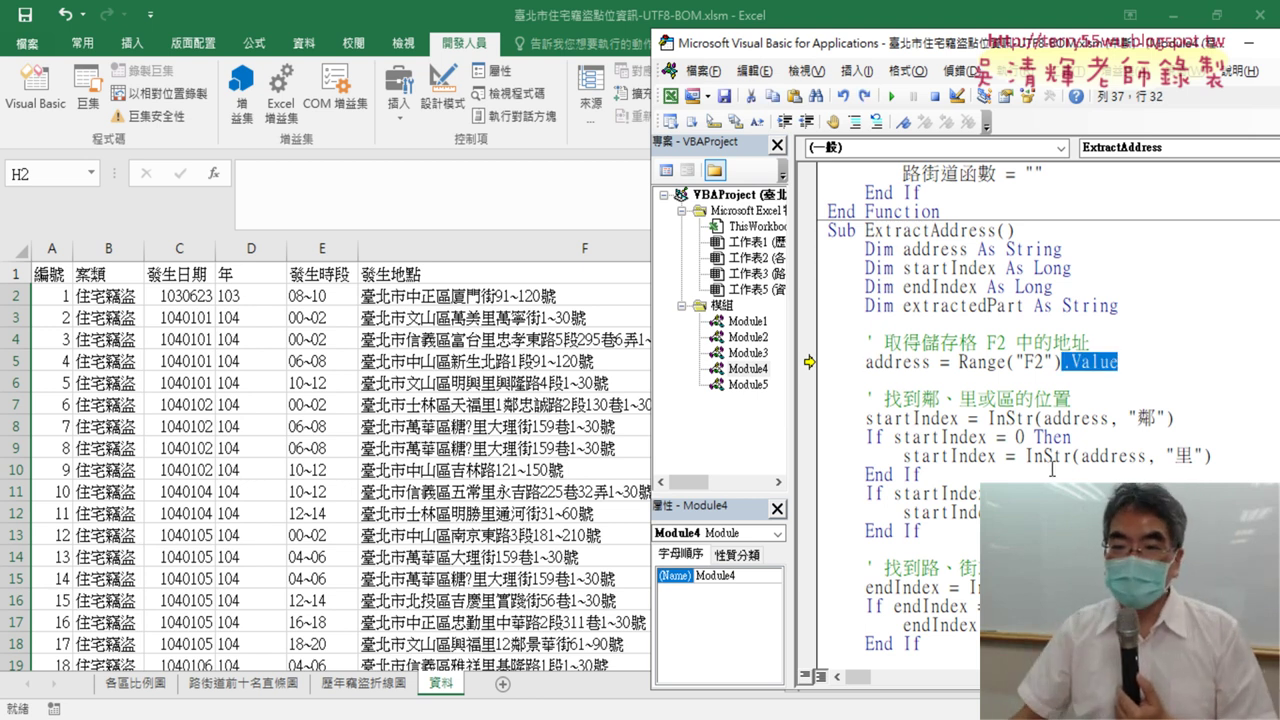
{"action": "left_click", "coordinate": [962, 362]}
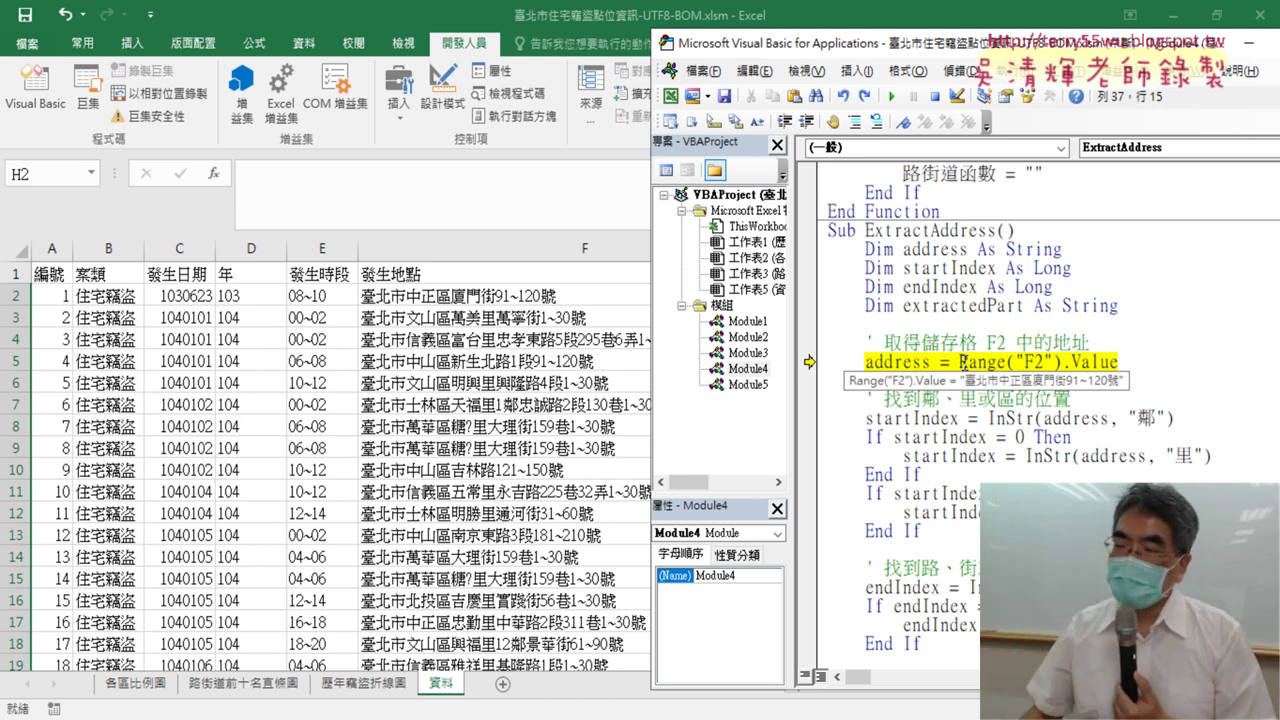
{"action": "mouse_move", "coordinate": [921, 305]}
{"action": "left_mouse_down"}
{"action": "mouse_move", "coordinate": [921, 324]}
{"action": "mouse_move", "coordinate": [830, 248]}
{"action": "left_mouse_up"}
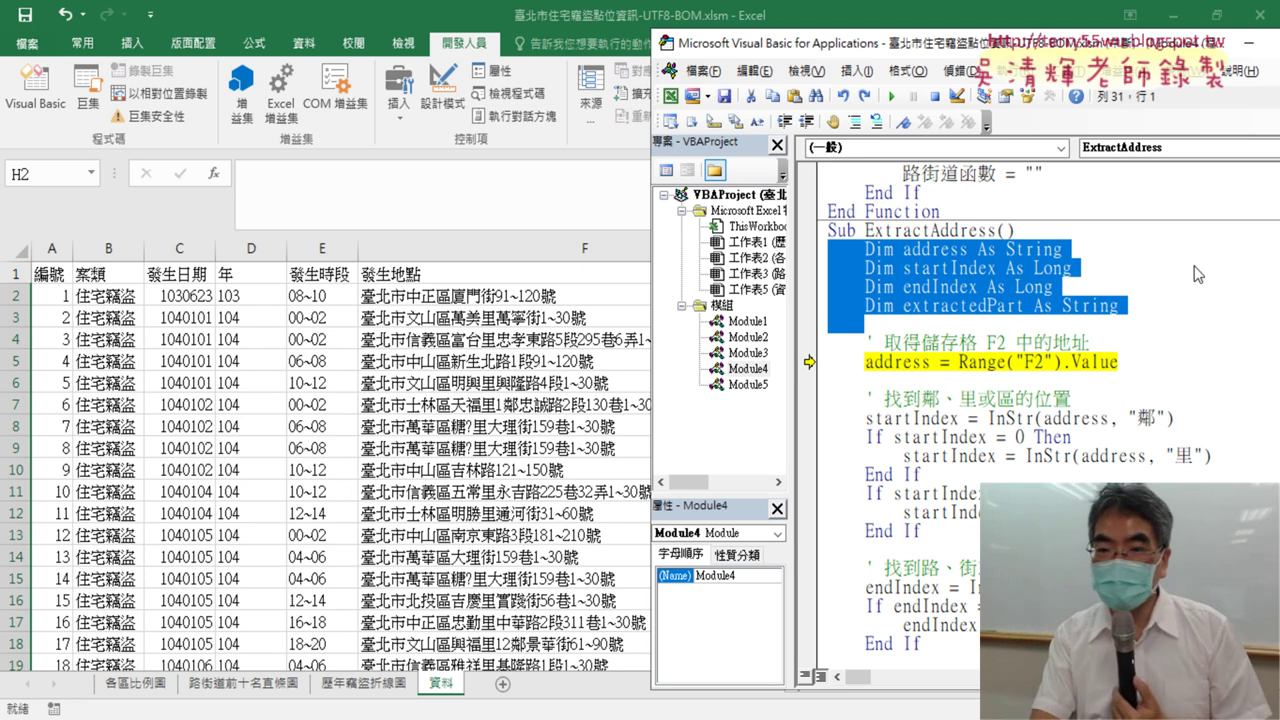
- Cancel the project reset and step through the 里 and 區 lookups
{"action": "key", "text": "Delete"}
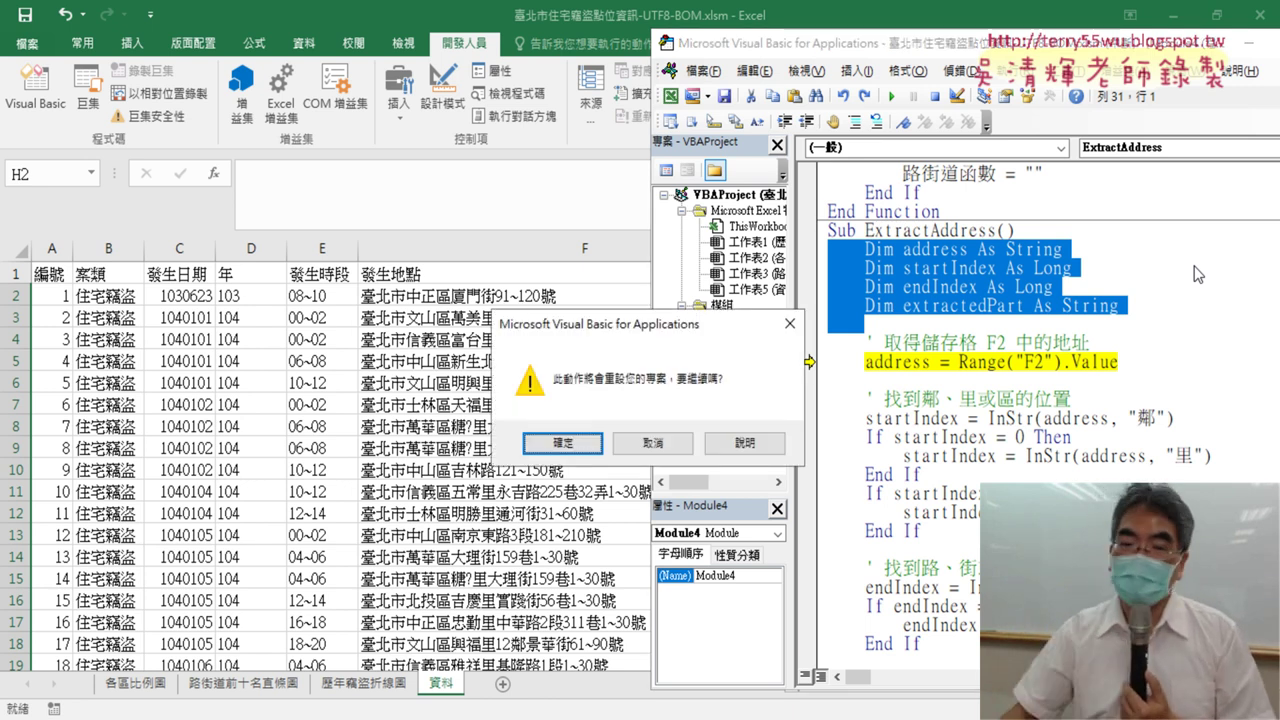
{"action": "left_click", "coordinate": [653, 442]}
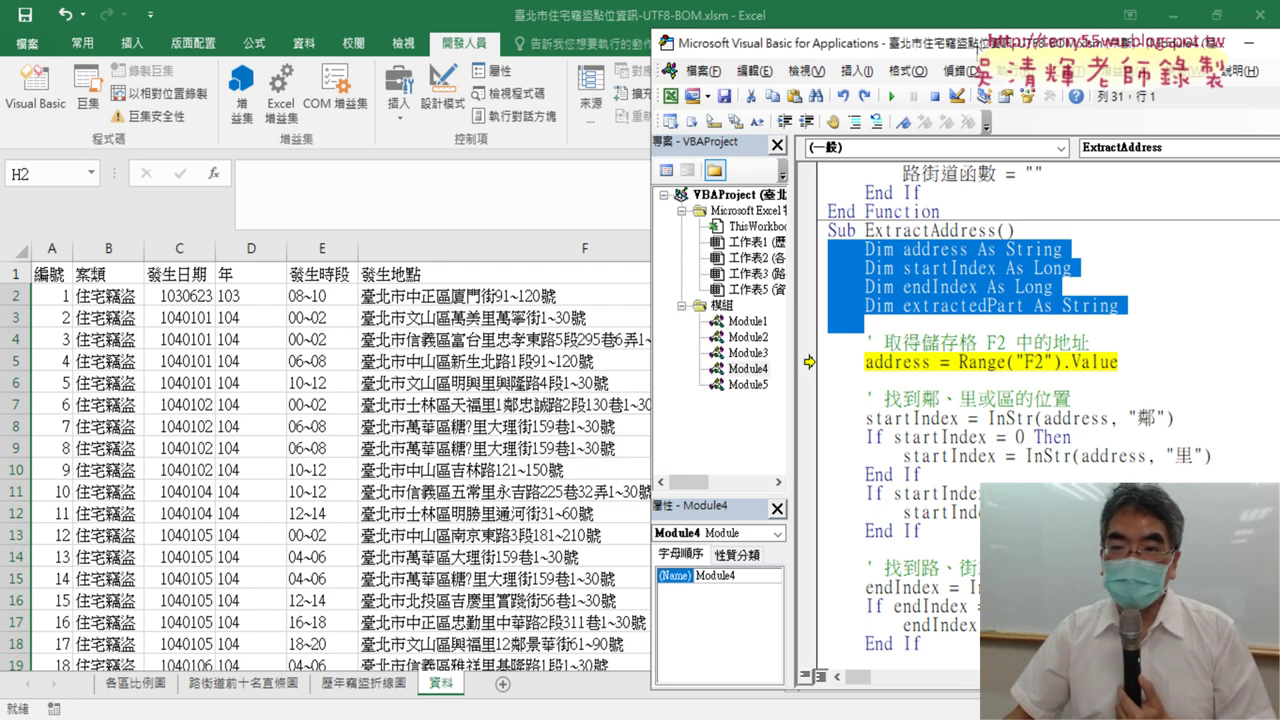
{"action": "left_click_drag", "start_coordinate": [760, 43], "coordinate": [180, 31]}
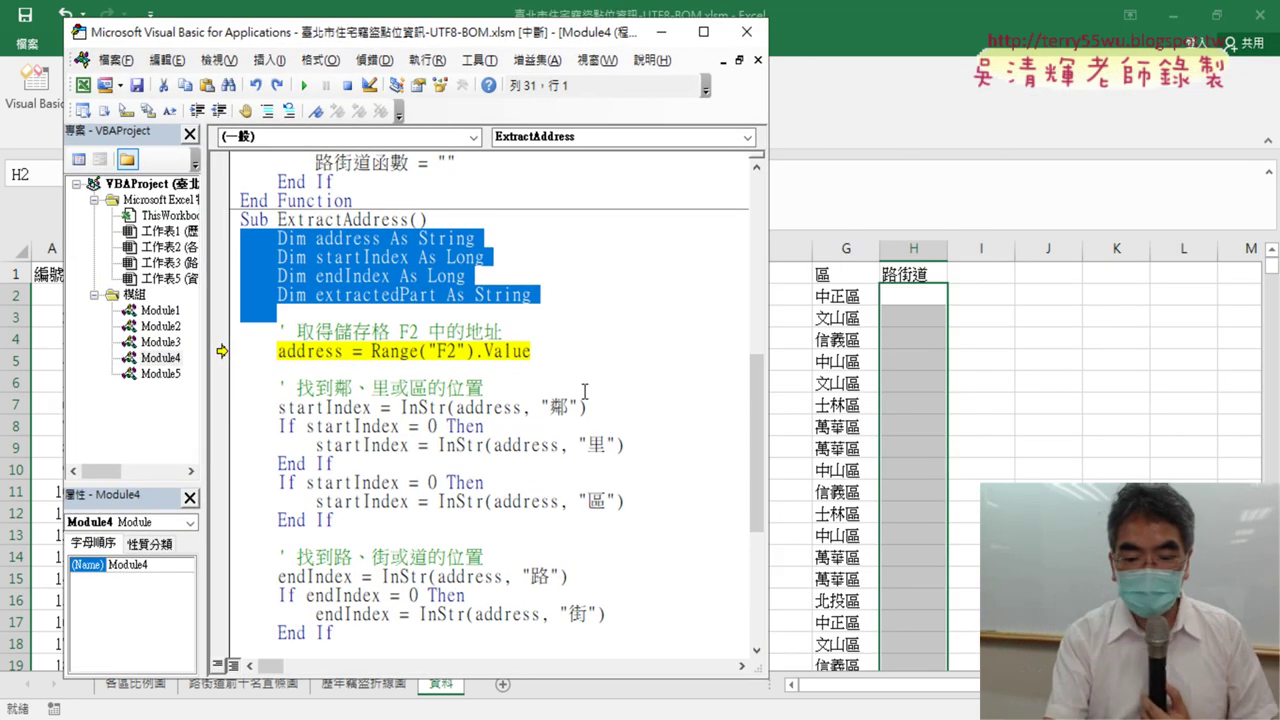
{"action": "key", "text": "F8"}
{"action": "key", "text": "F8"}
{"action": "key", "text": "F8"}
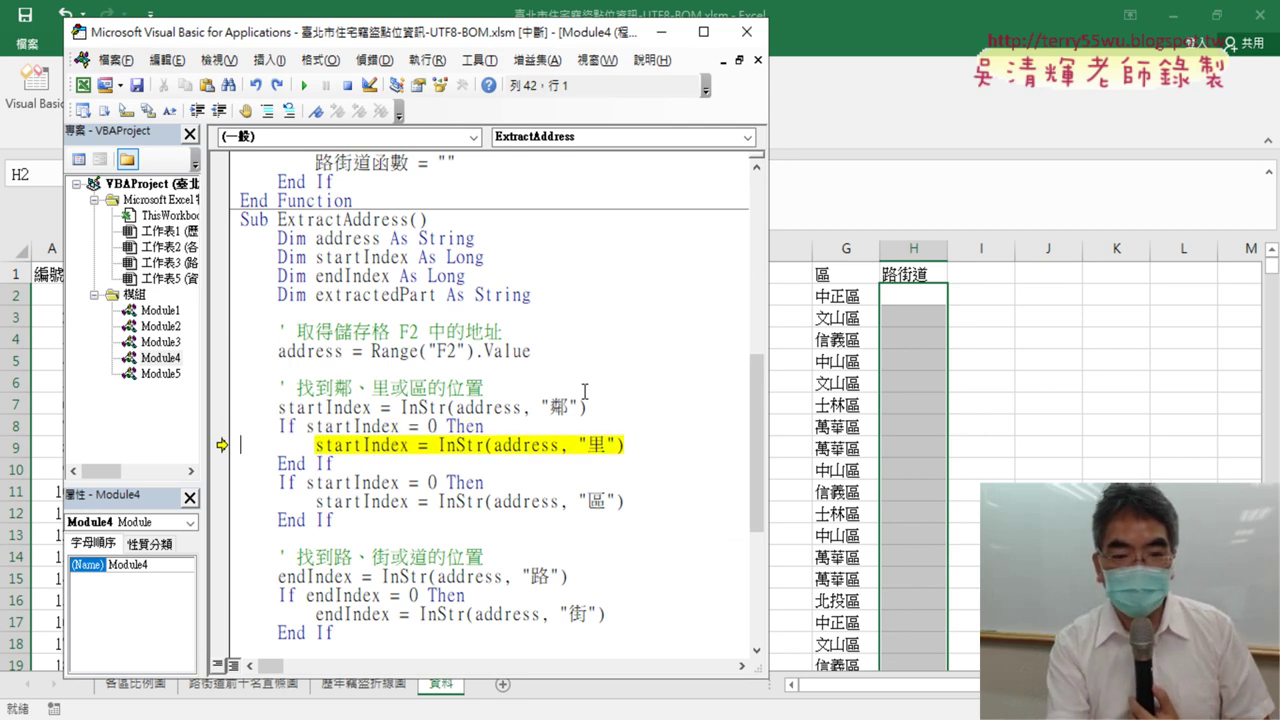
{"action": "key", "text": "F8"}
{"action": "key", "text": "F8"}
{"action": "key", "text": "F8"}
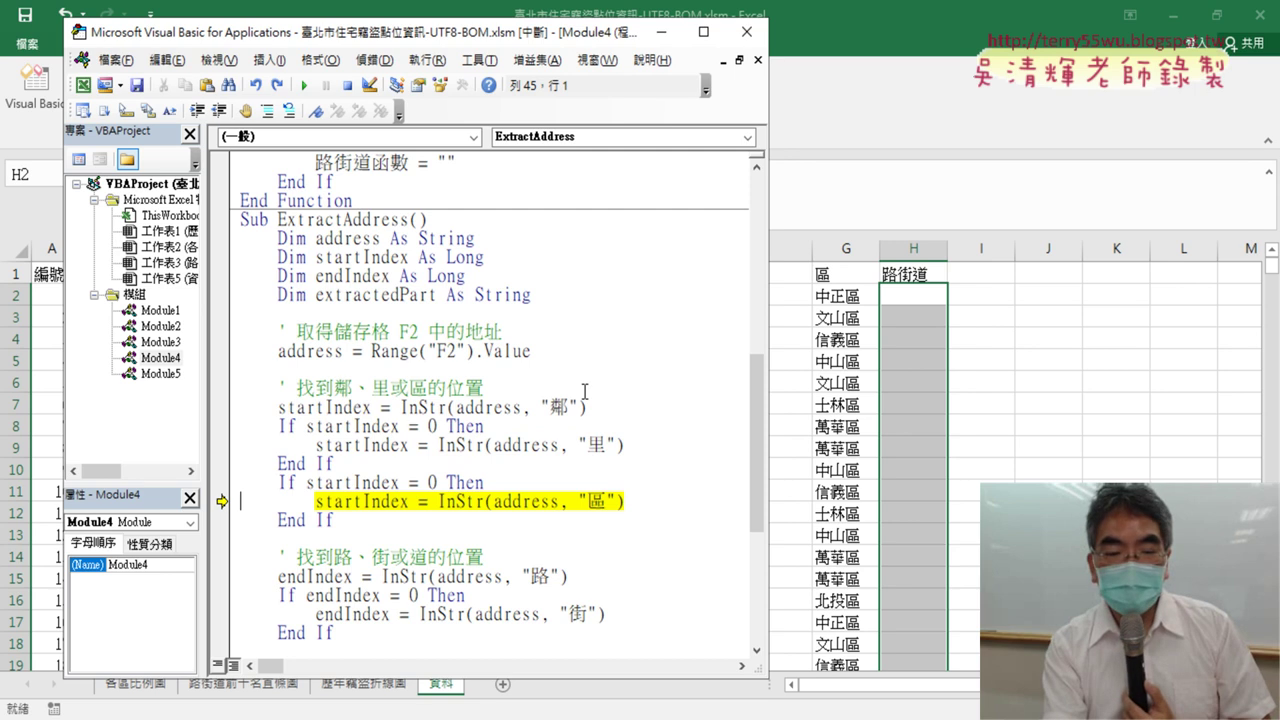
{"action": "key", "text": "F8"}
{"action": "key", "text": "F8"}
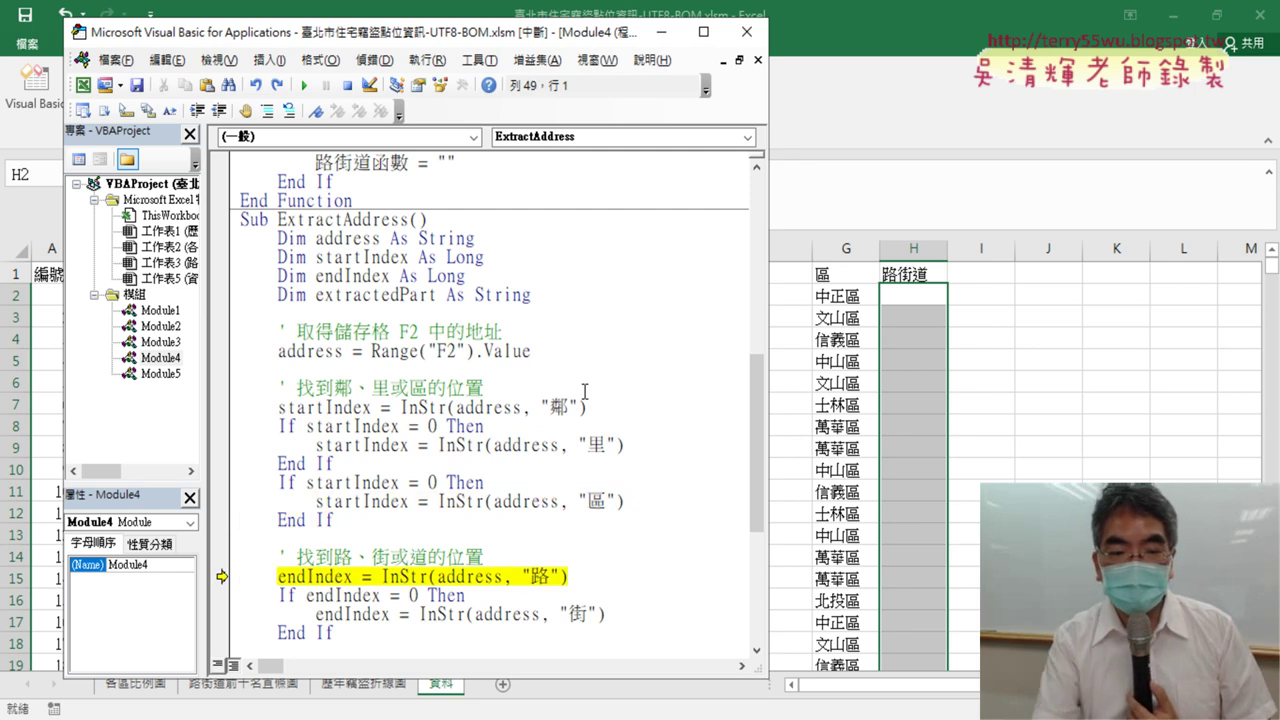
{"action": "scroll", "coordinate": [620, 445], "scroll_direction": "down", "scroll_amount": 4}
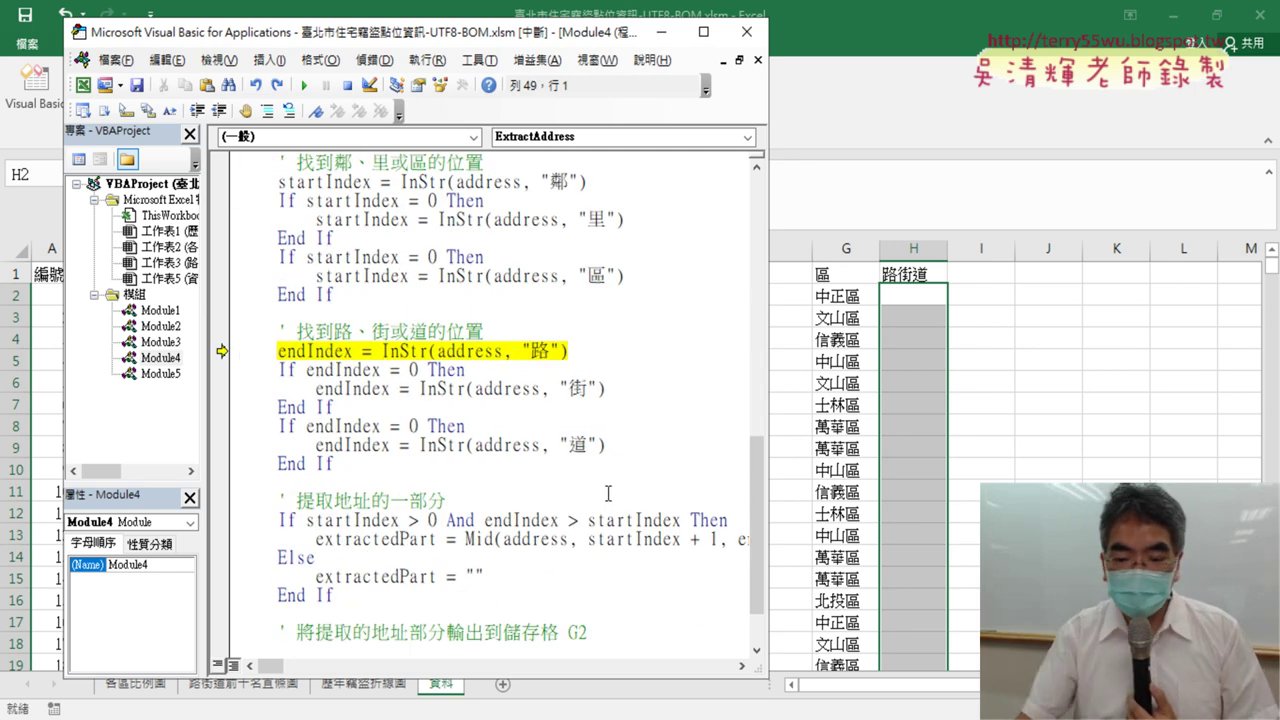
- Step past the 街 lookup to the G2 output line and select its Worksheets("Sheet1"). prefix
{"action": "key", "text": "F8"}
{"action": "key", "text": "F8"}
{"action": "key", "text": "F8"}
{"action": "key", "text": "F8"}
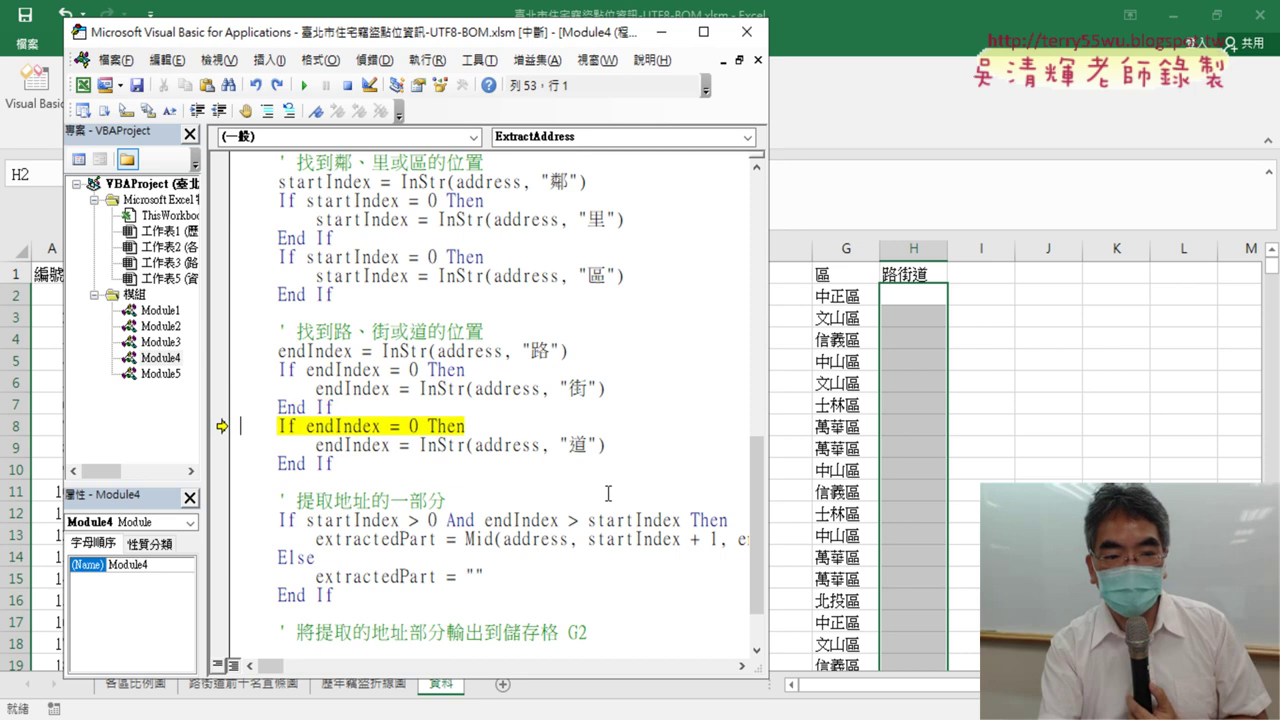
{"action": "key", "text": "F8"}
{"action": "key", "text": "F8"}
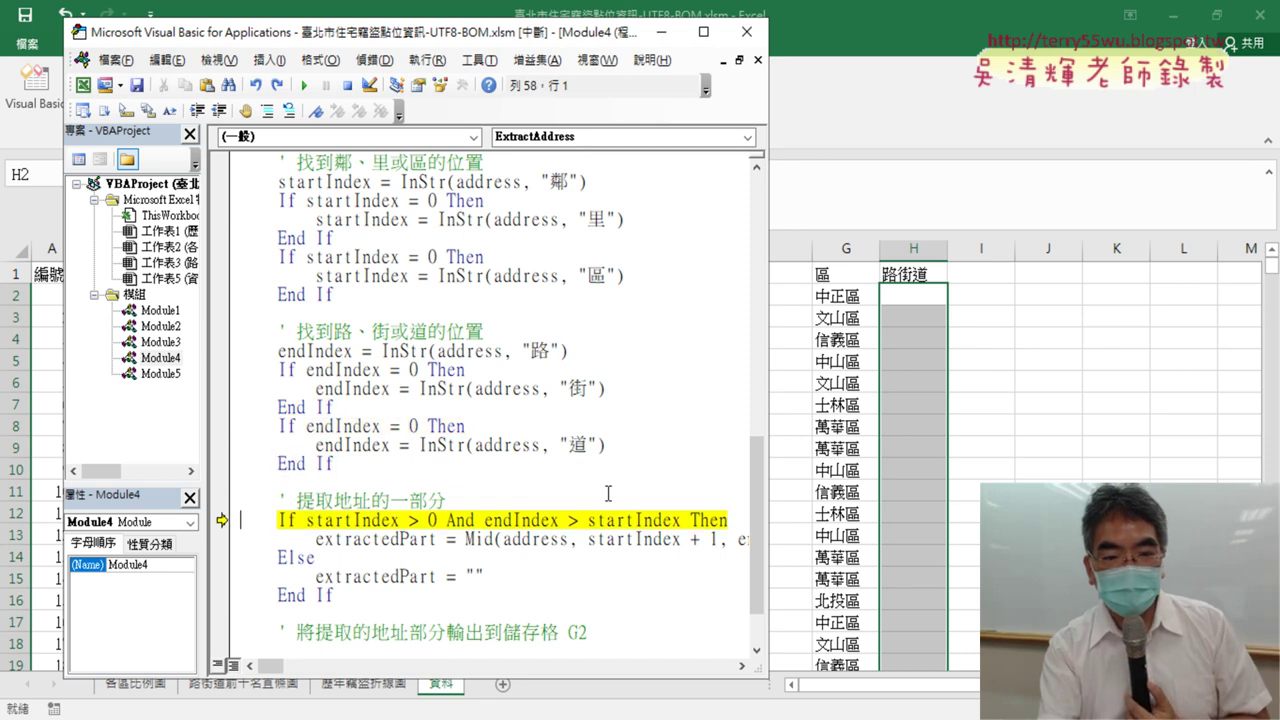
{"action": "key", "text": "F8"}
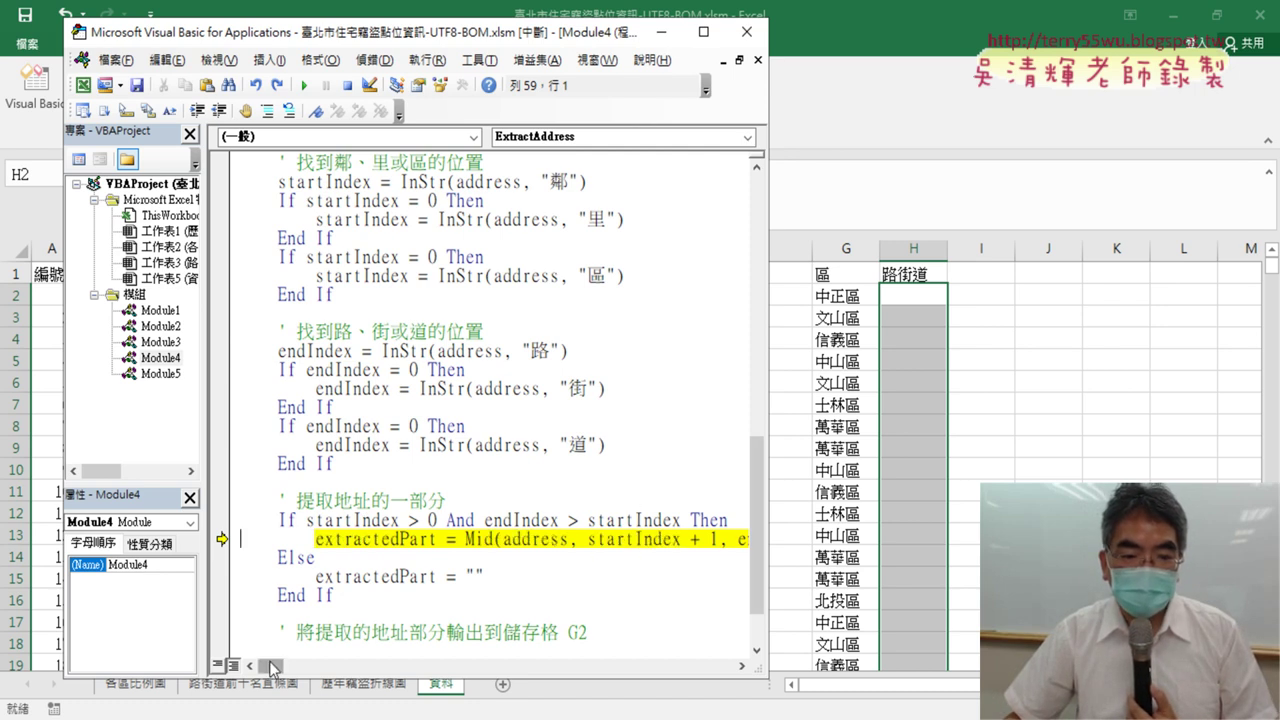
{"action": "left_click_drag", "start_coordinate": [271, 670], "coordinate": [273, 670]}
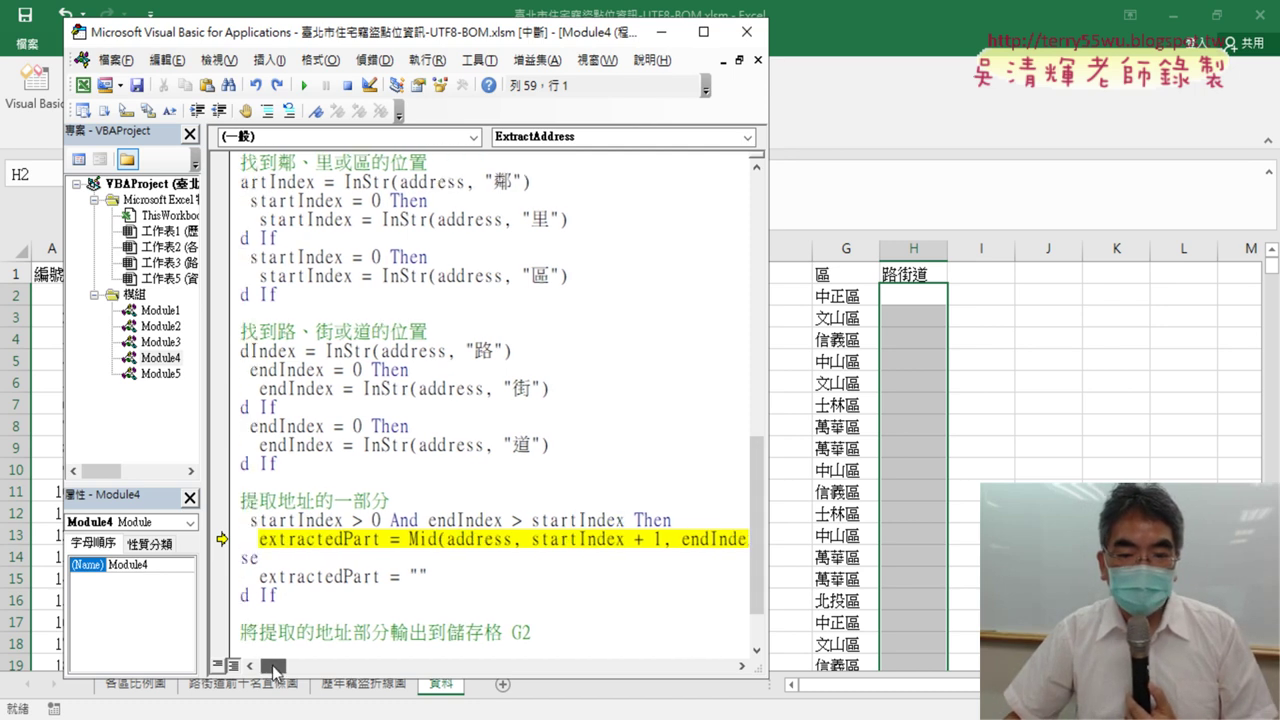
{"action": "key", "text": "F8"}
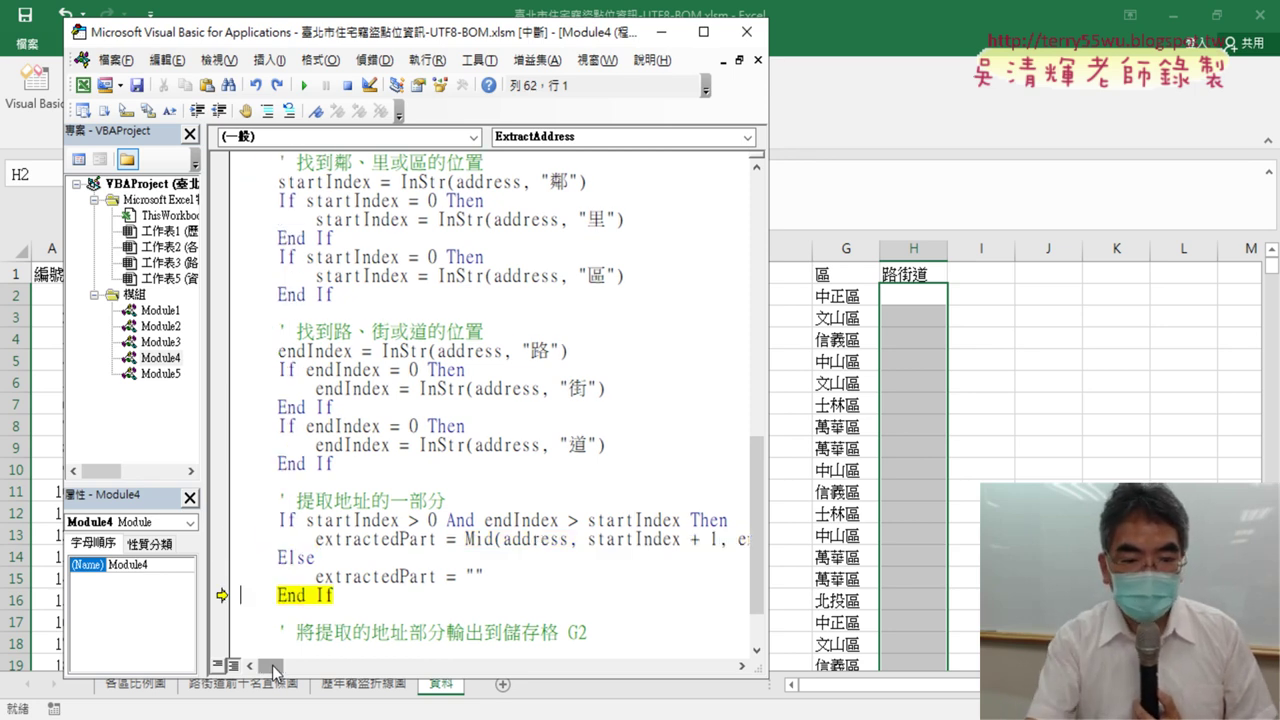
{"action": "key", "text": "F8"}
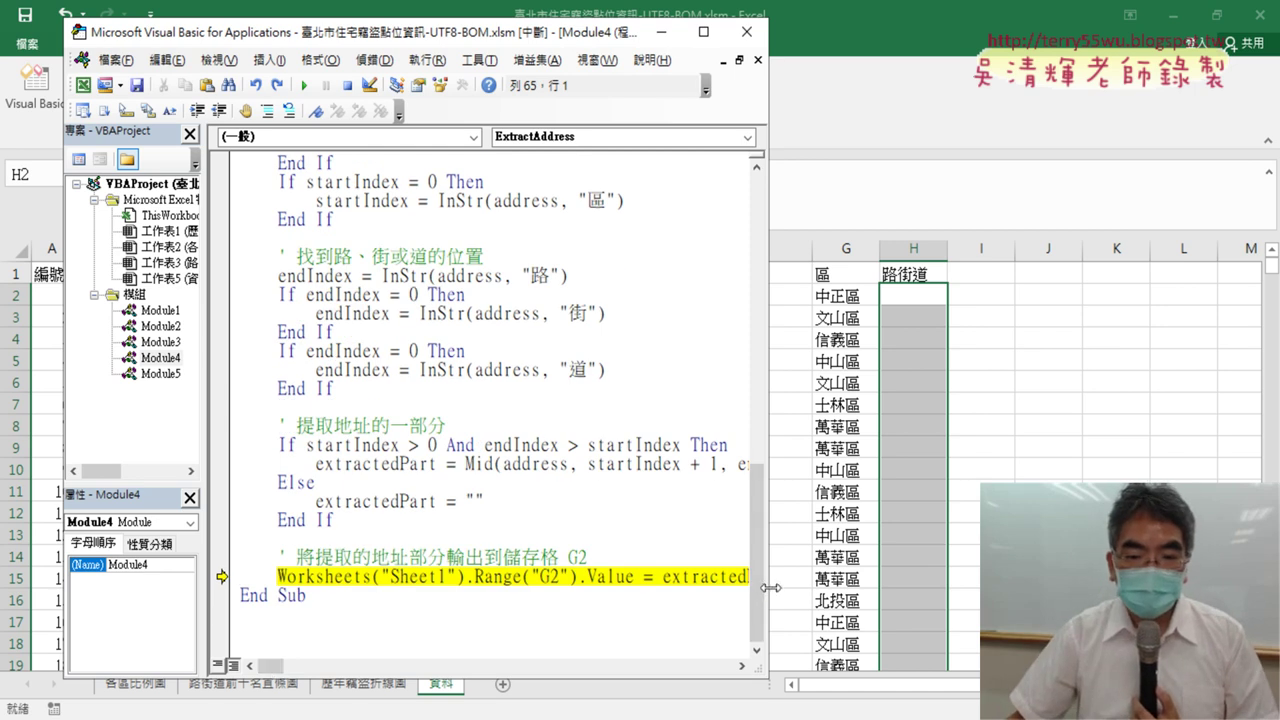
{"action": "left_click_drag", "start_coordinate": [770, 588], "coordinate": [866, 588]}
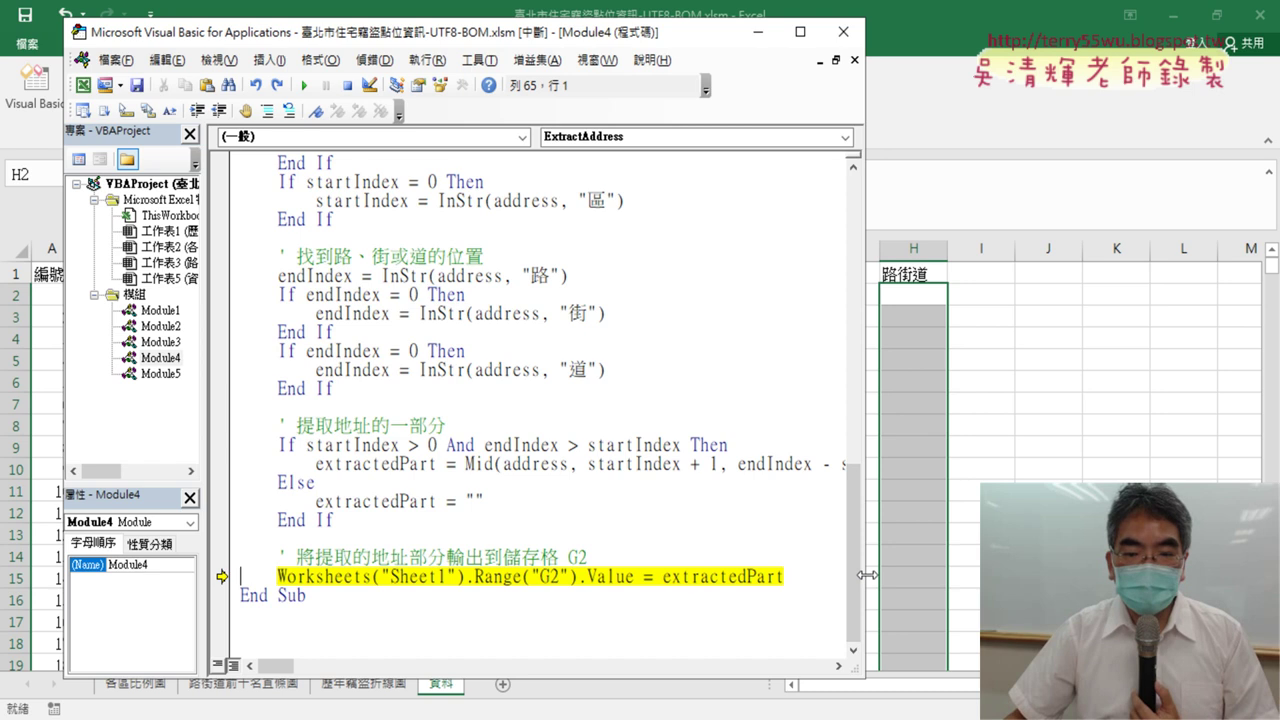
{"action": "left_click_drag", "start_coordinate": [866, 575], "coordinate": [662, 575]}
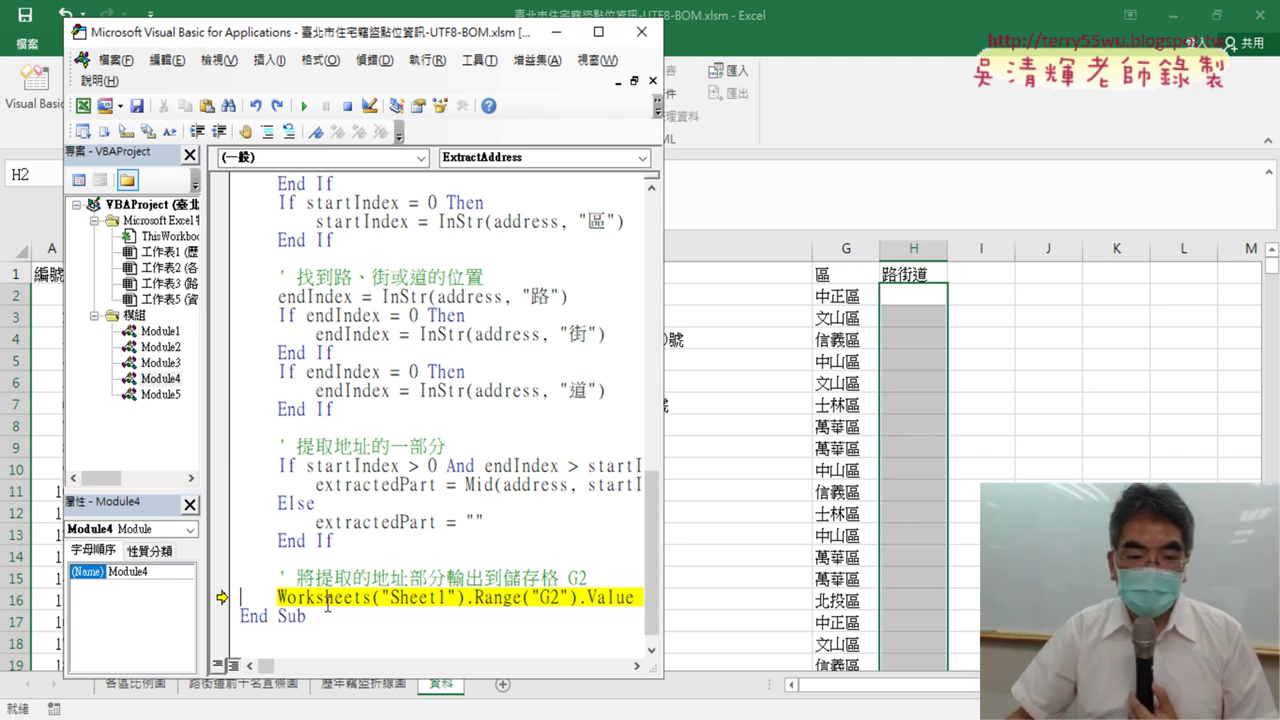
{"action": "left_click_drag", "start_coordinate": [279, 596], "coordinate": [515, 597]}
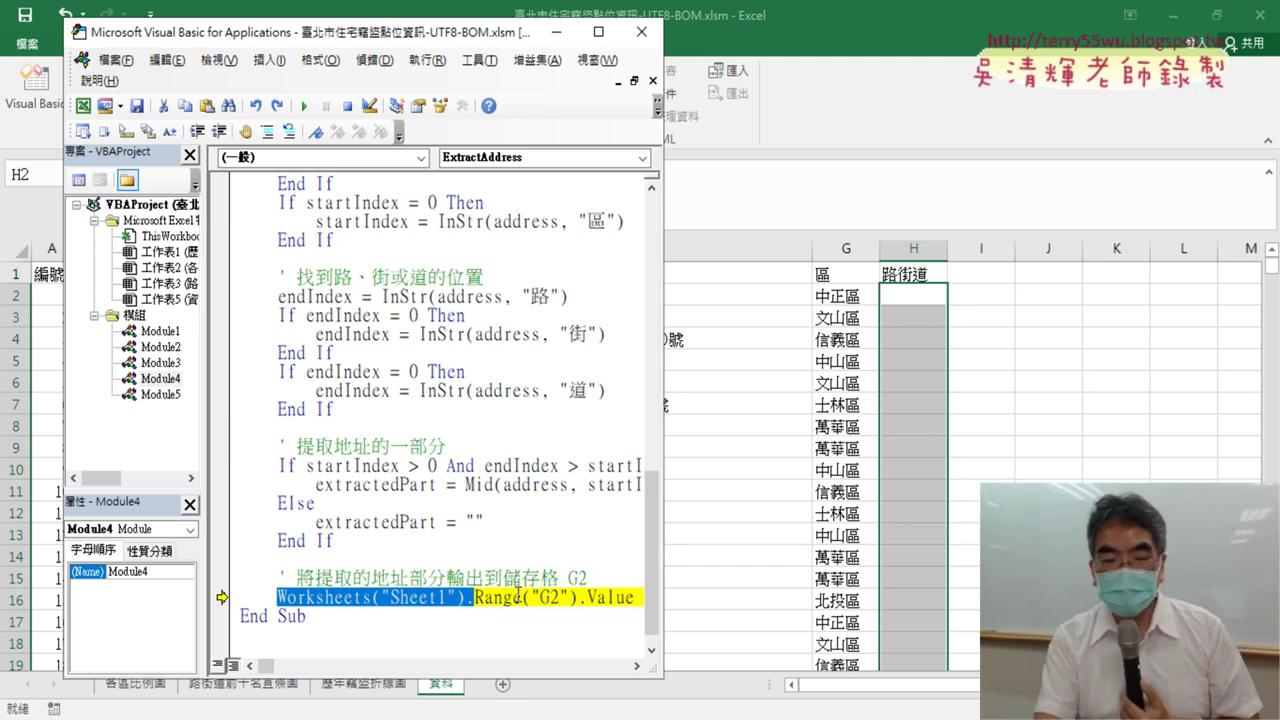
- Rewrite the output line to target H2 without the Worksheets("Sheet1"). prefix, then execute it
{"action": "key", "text": "Delete"}
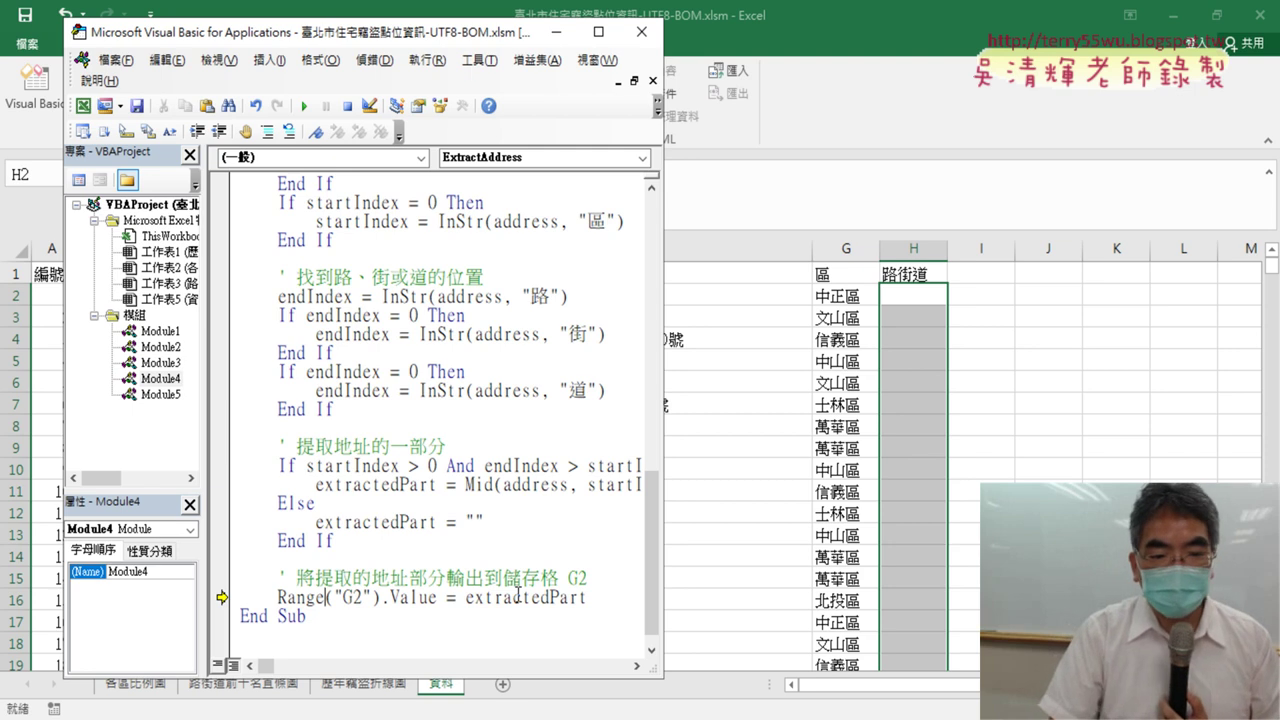
{"action": "key", "text": "Delete"}
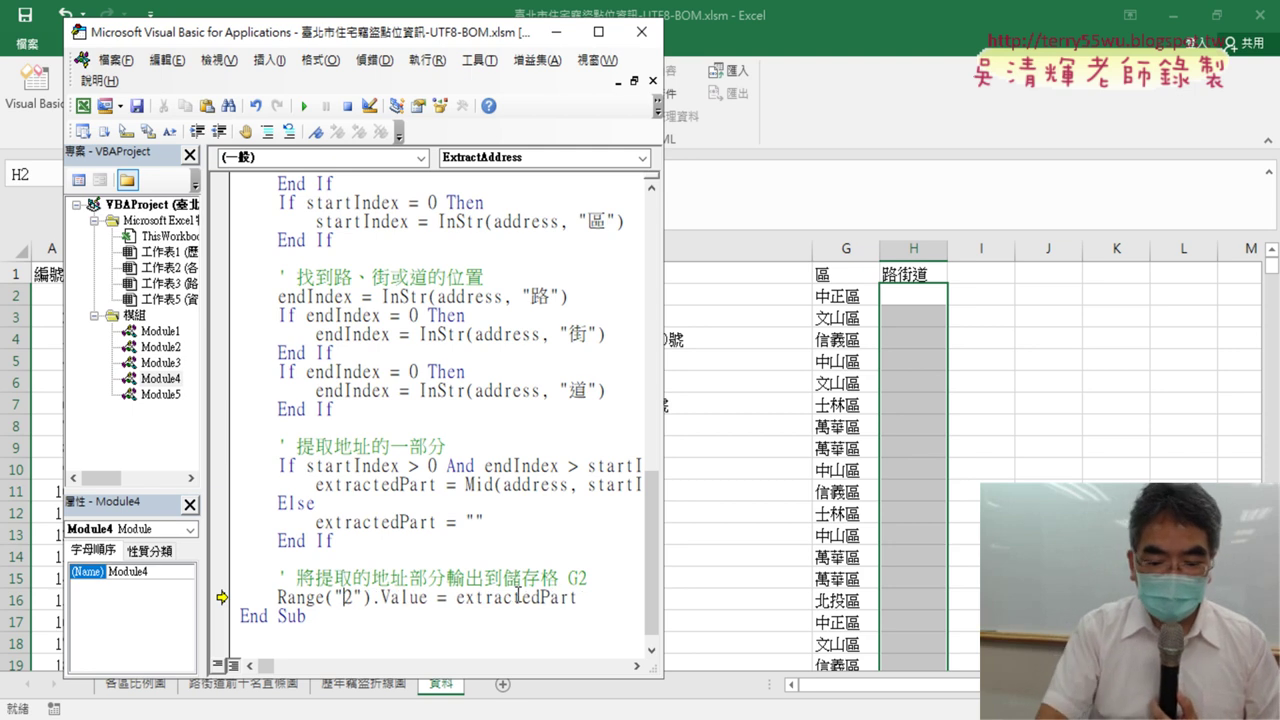
{"action": "type", "text": "H"}
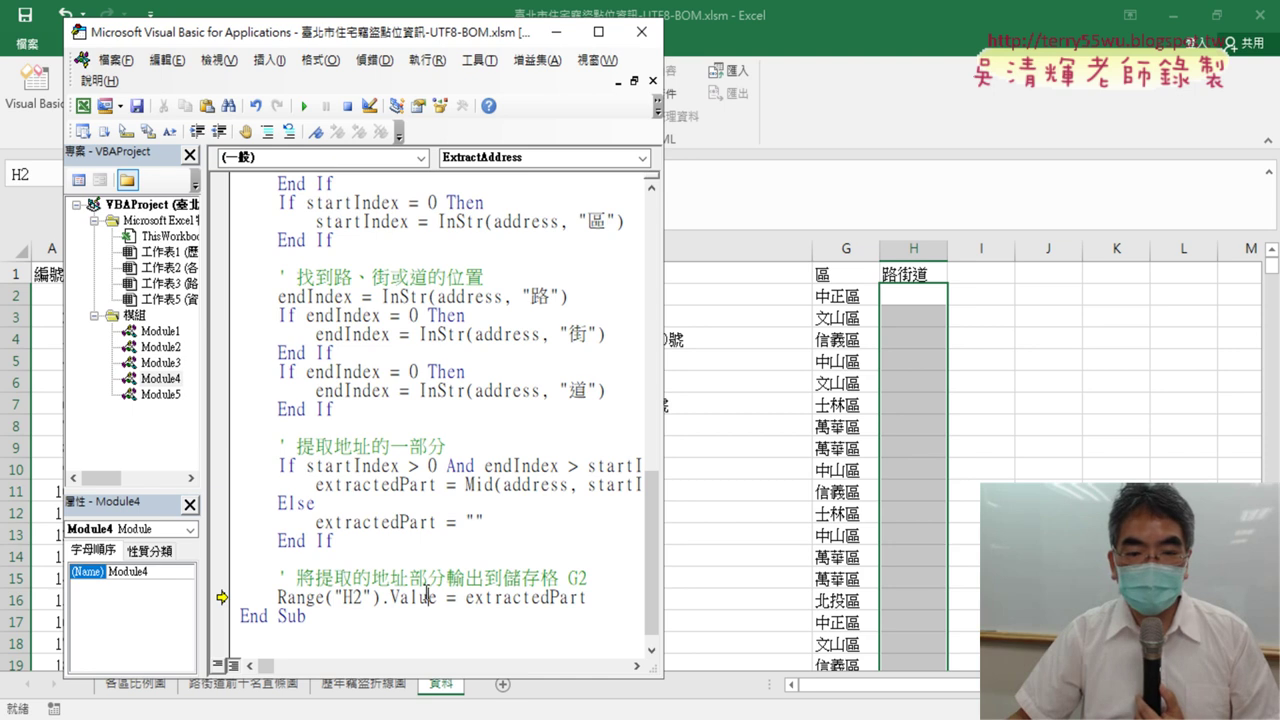
{"action": "key", "text": "F8"}
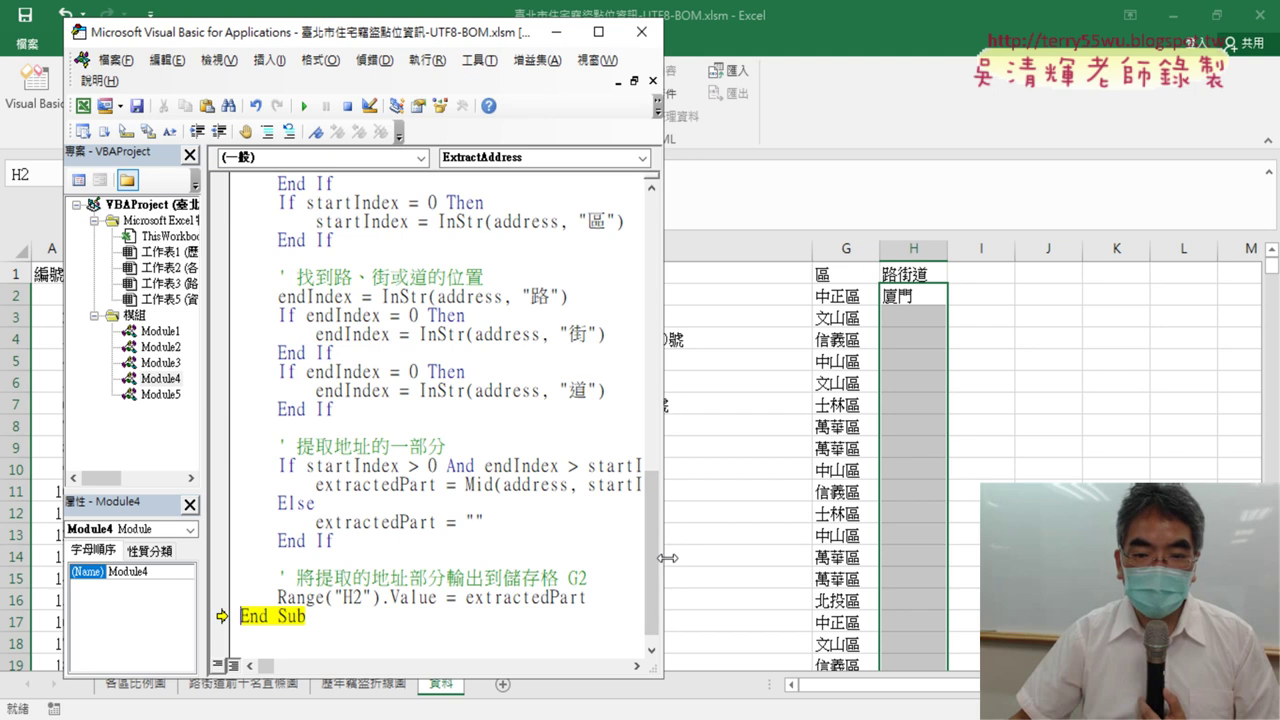
- Remove the "- 1" from the Mid length and reset the paused macro run
{"action": "left_click_drag", "start_coordinate": [662, 557], "coordinate": [1120, 557]}
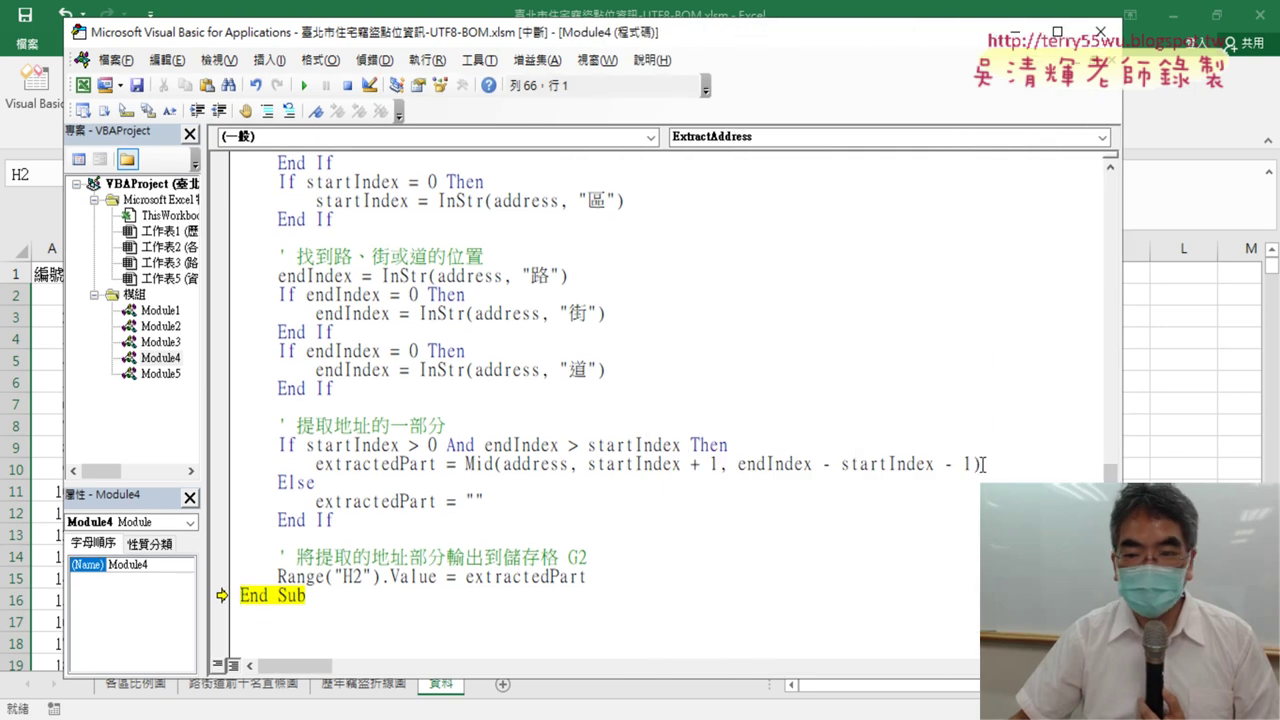
{"action": "left_click_drag", "start_coordinate": [971, 464], "coordinate": [952, 464]}
{"action": "key", "text": "Delete"}
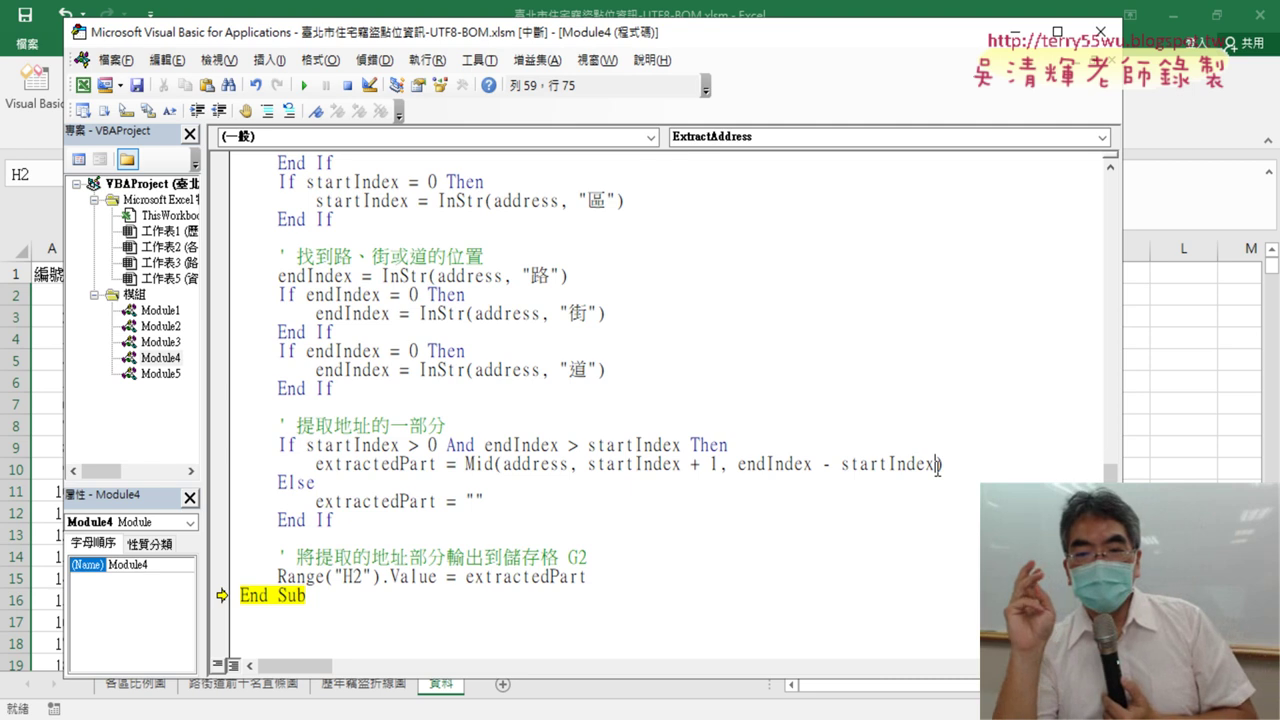
{"action": "scroll", "coordinate": [811, 463], "scroll_direction": "up", "scroll_amount": 1}
{"action": "scroll", "coordinate": [811, 457], "scroll_direction": "up", "scroll_amount": 3}
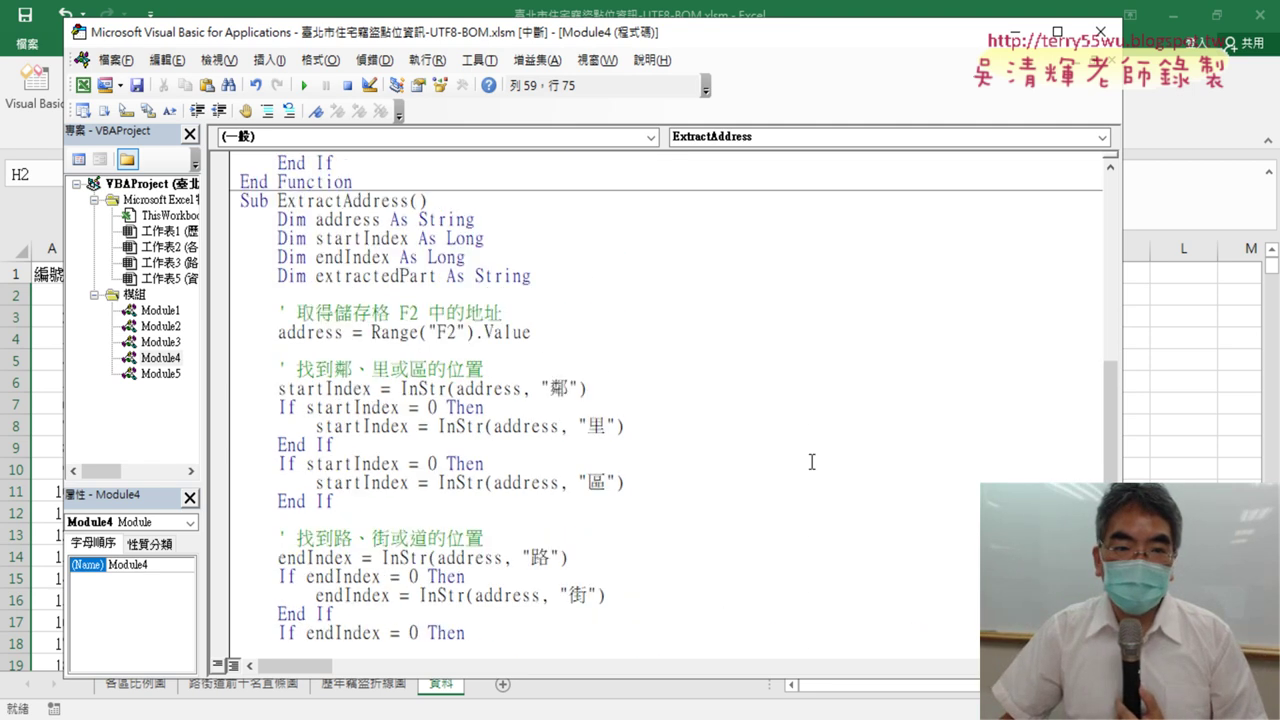
{"action": "scroll", "coordinate": [559, 432], "scroll_direction": "up", "scroll_amount": 2}
{"action": "left_click", "coordinate": [372, 390]}
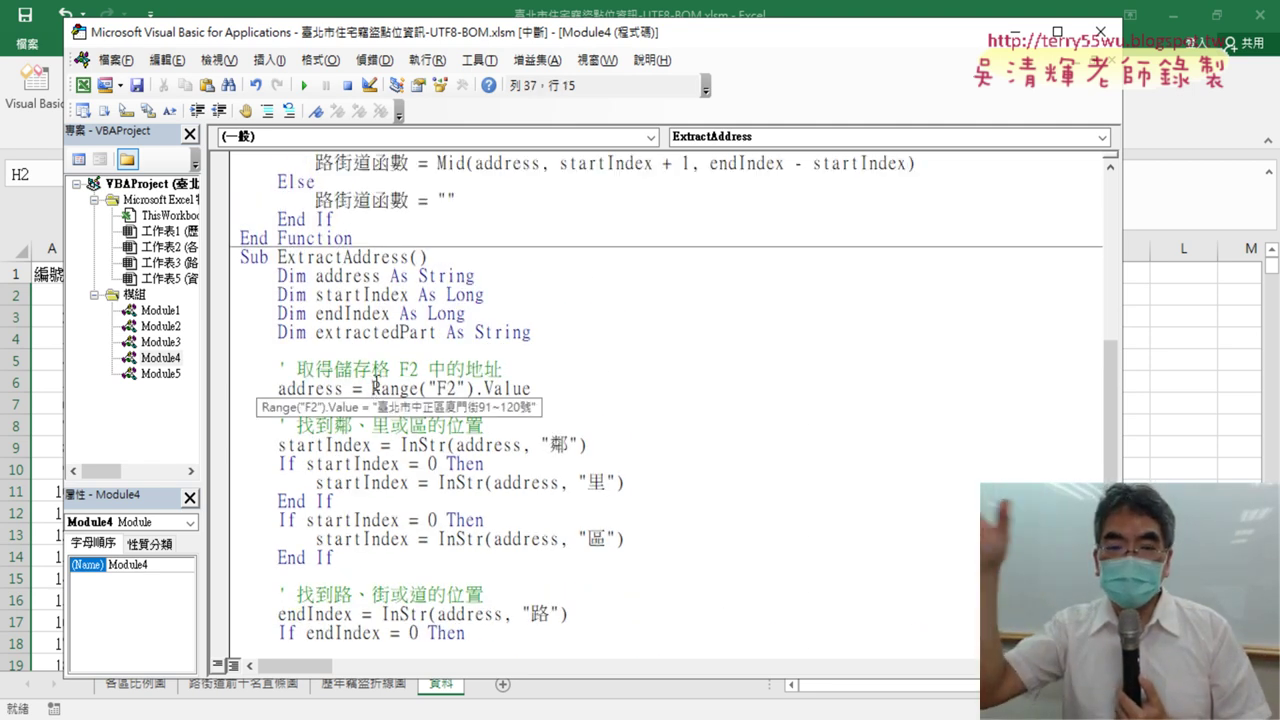
{"action": "scroll", "coordinate": [843, 480], "scroll_direction": "down", "scroll_amount": 3}
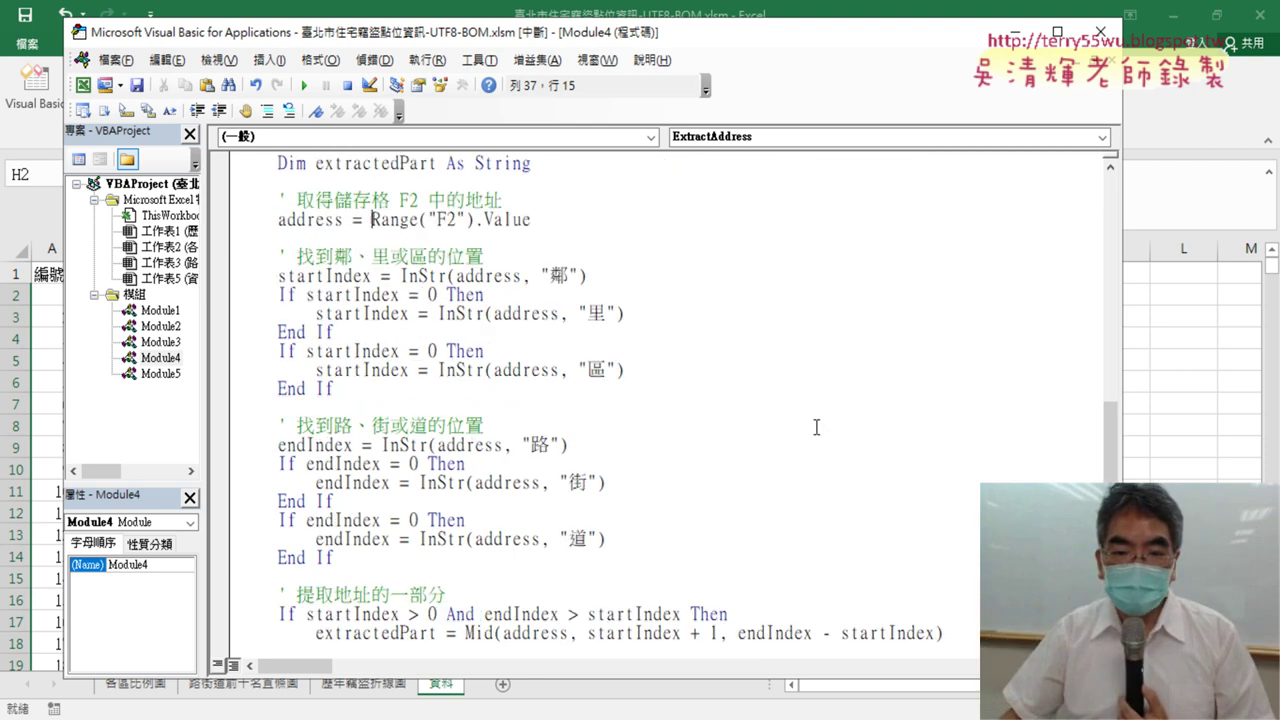
{"action": "scroll", "coordinate": [816, 427], "scroll_direction": "down", "scroll_amount": 3}
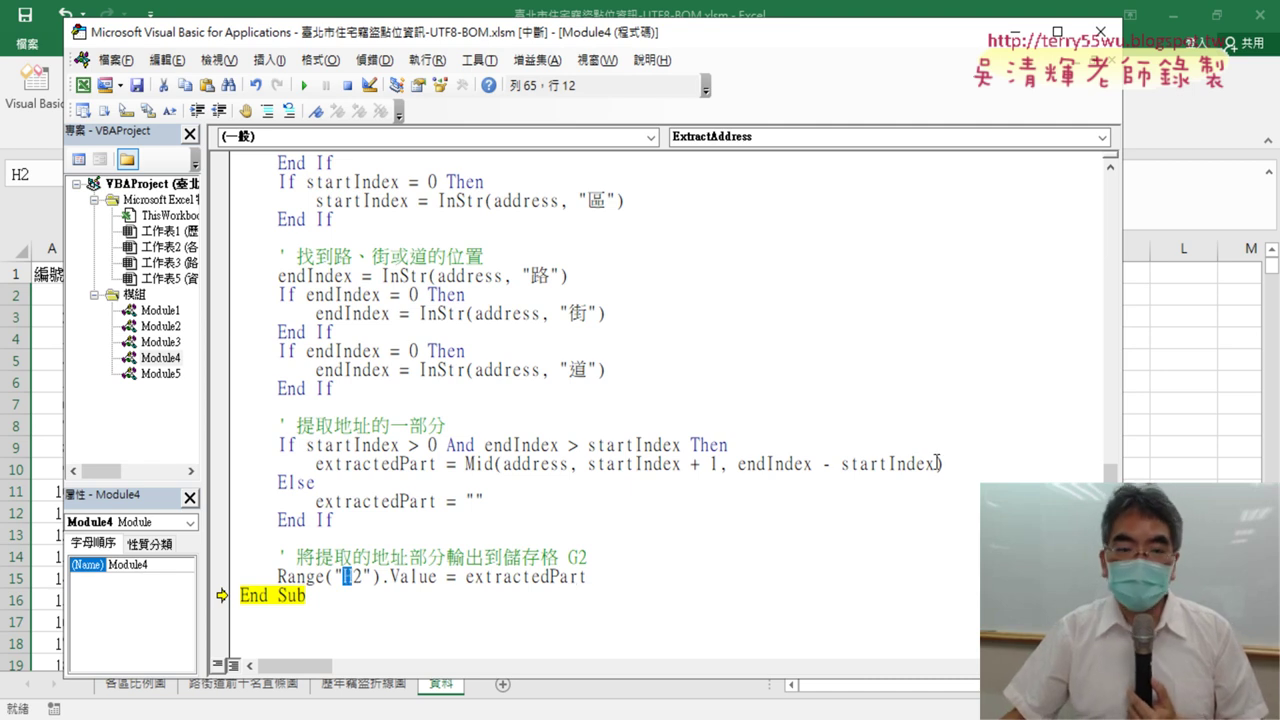
{"action": "left_click", "coordinate": [346, 88]}
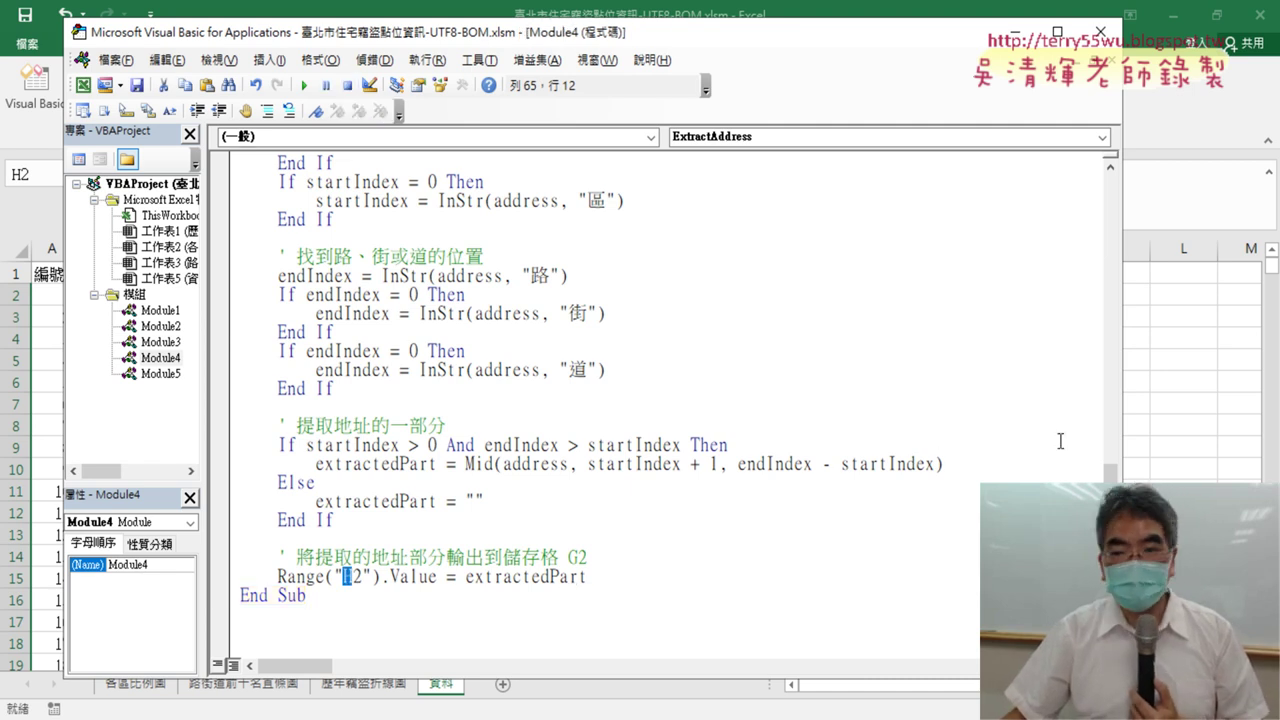
{"action": "left_click_drag", "start_coordinate": [1127, 454], "coordinate": [520, 454]}
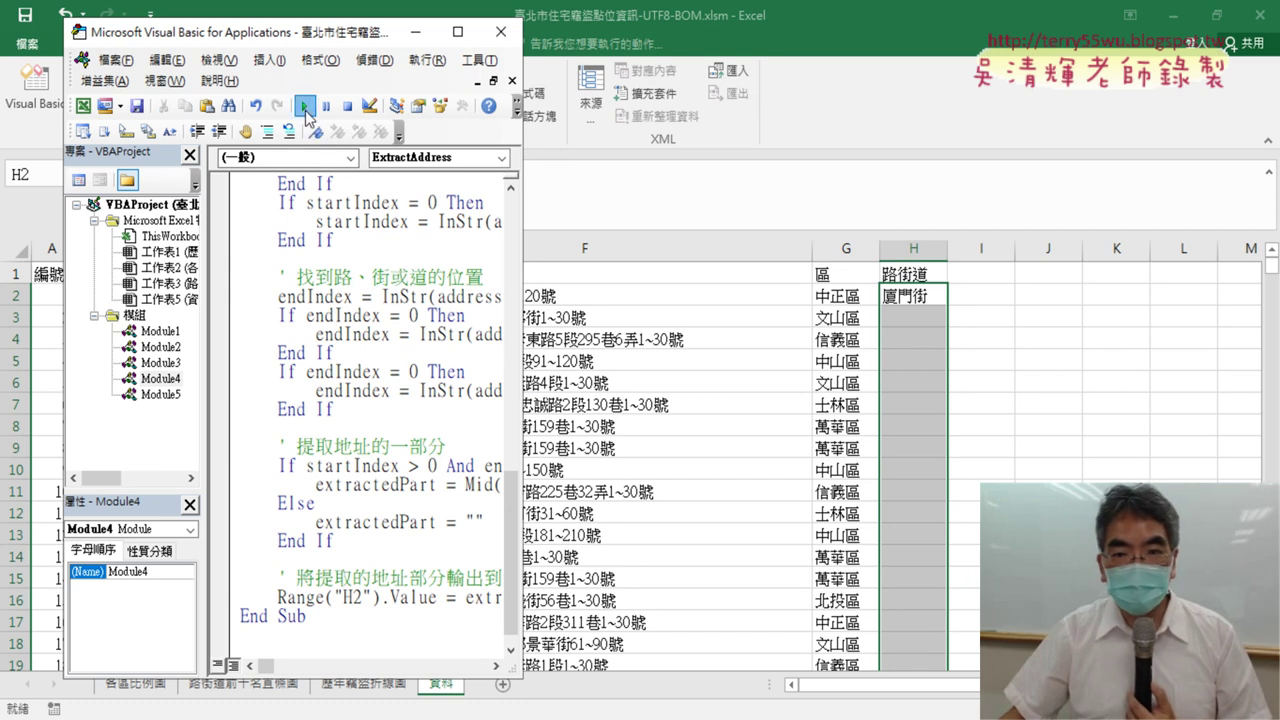
- Review the corrected ExtractAddress code, then switch to ChatGPT's original reply in Chrome
{"action": "scroll", "coordinate": [330, 315], "scroll_direction": "up", "scroll_amount": 4}
{"action": "scroll", "coordinate": [330, 315], "scroll_direction": "up", "scroll_amount": 3}
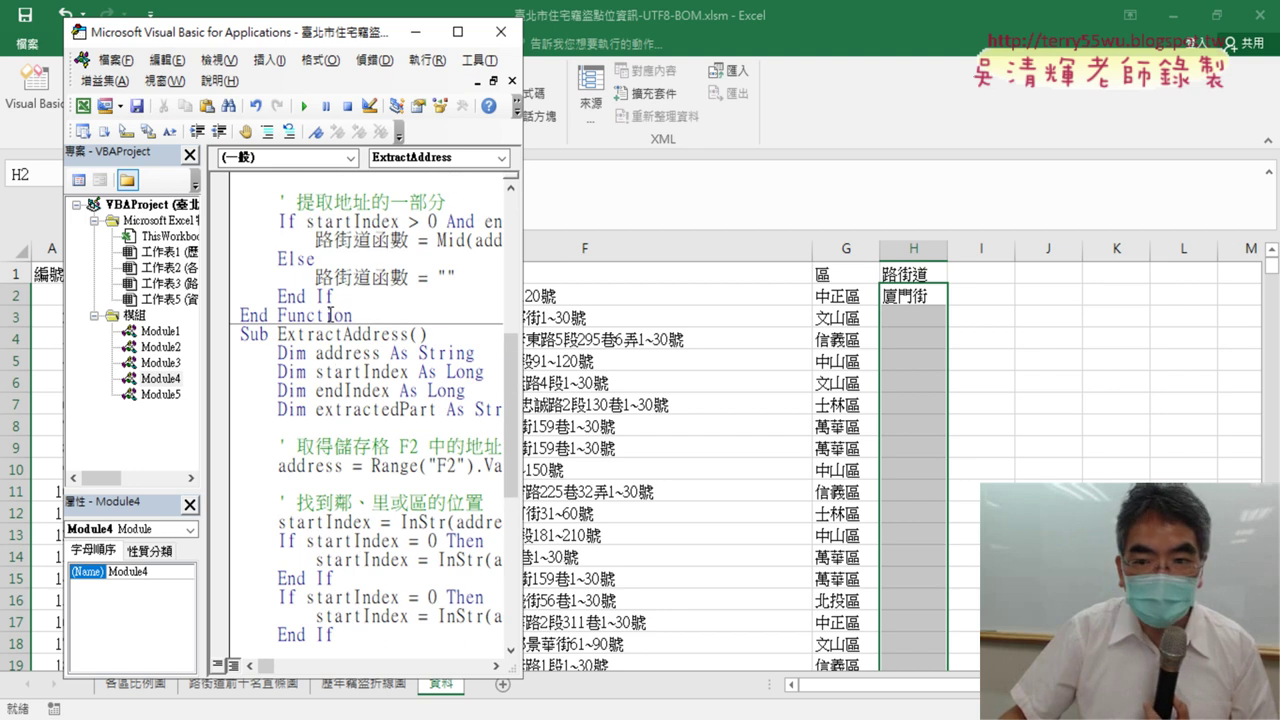
{"action": "scroll", "coordinate": [330, 315], "scroll_direction": "down", "scroll_amount": 3}
{"action": "scroll", "coordinate": [330, 315], "scroll_direction": "down", "scroll_amount": 4}
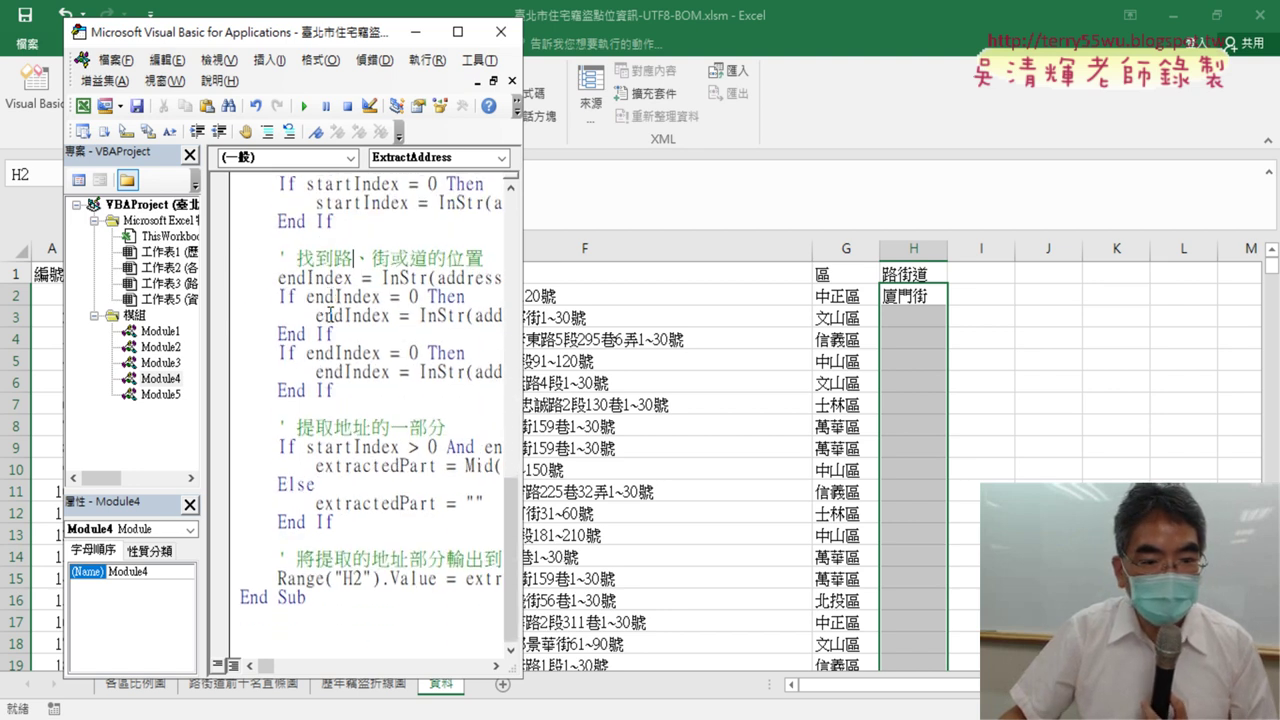
{"action": "left_click_drag", "start_coordinate": [521, 429], "coordinate": [871, 443]}
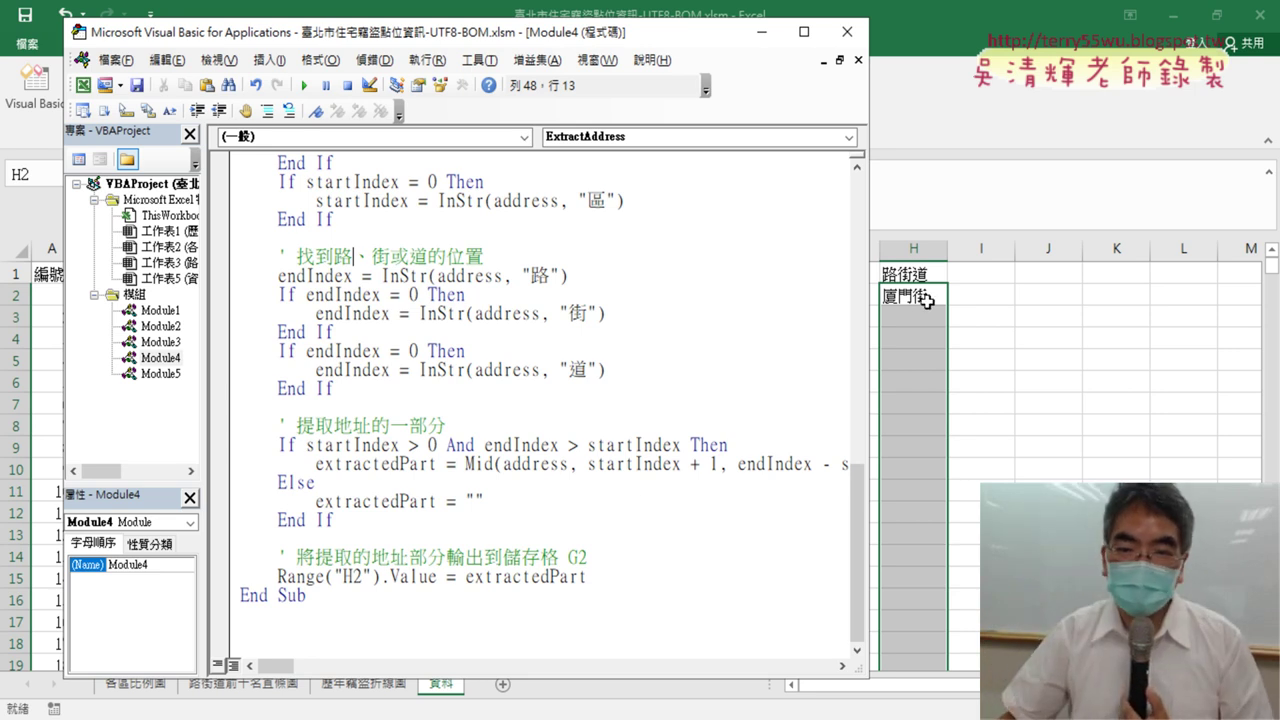
{"action": "scroll", "coordinate": [709, 376], "scroll_direction": "up", "scroll_amount": 3}
{"action": "scroll", "coordinate": [709, 376], "scroll_direction": "up", "scroll_amount": 2}
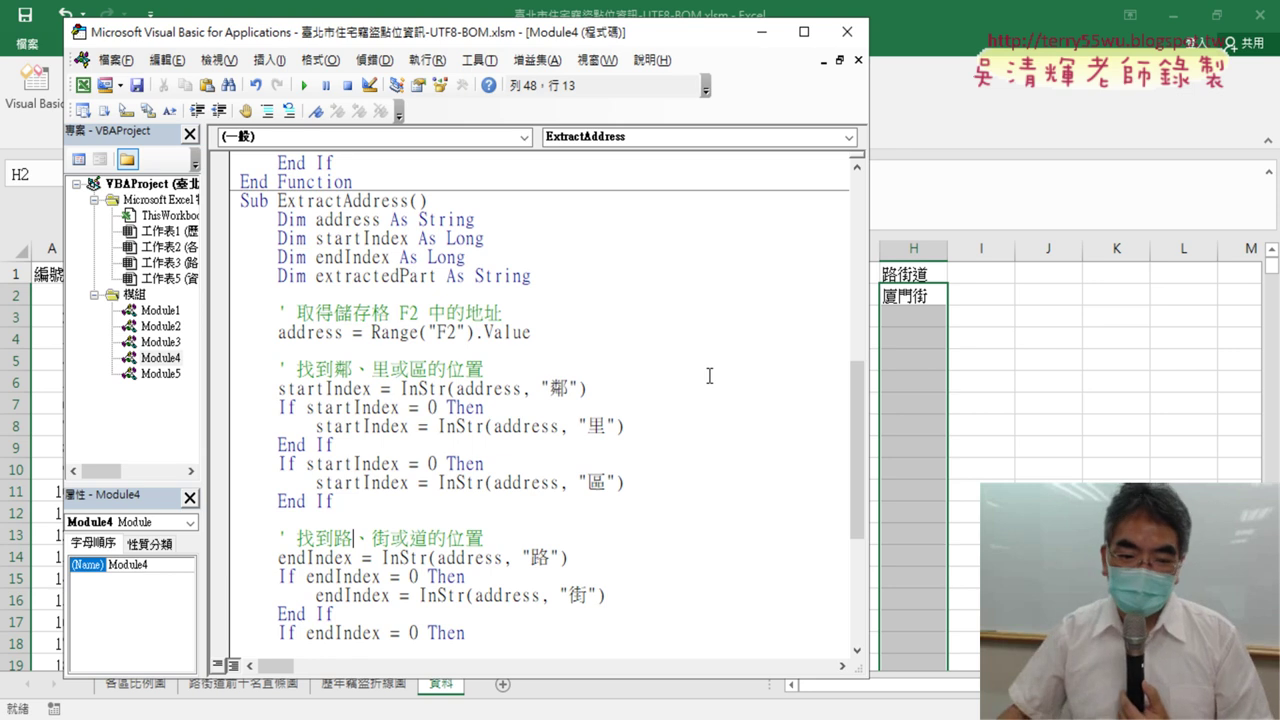
{"action": "left_click", "coordinate": [928, 297]}
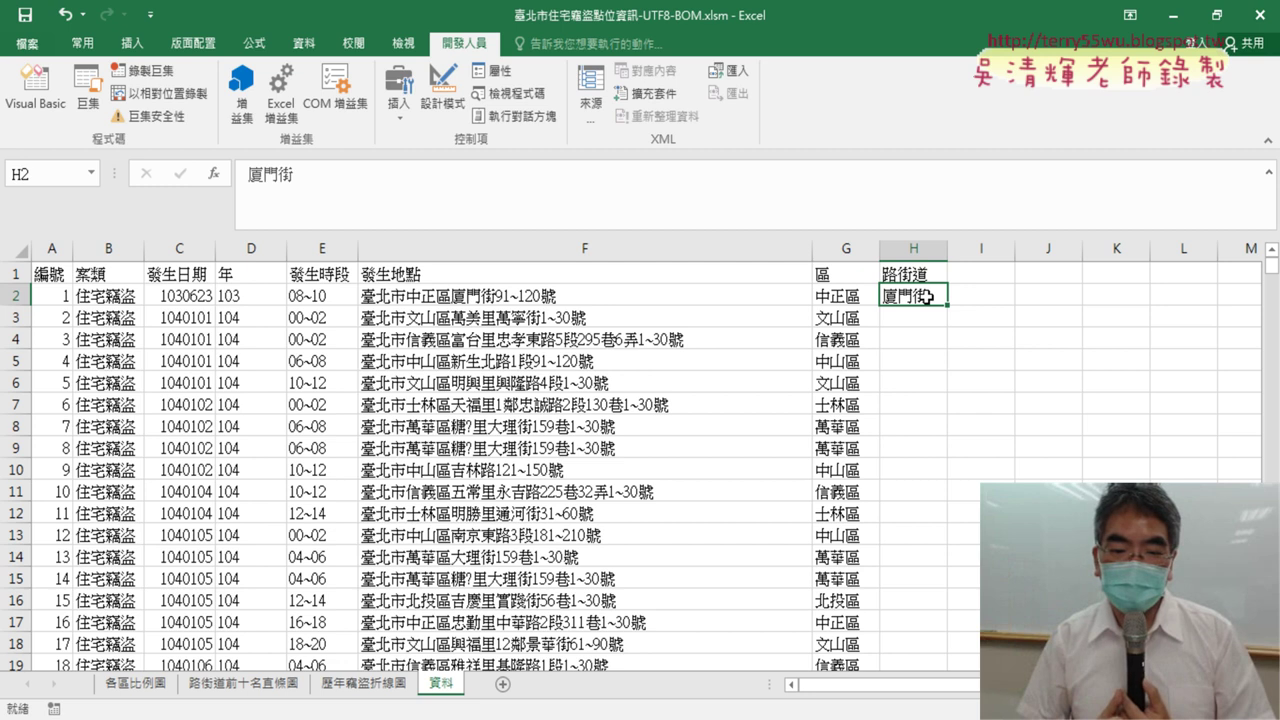
{"action": "key", "text": "alt+Tab"}
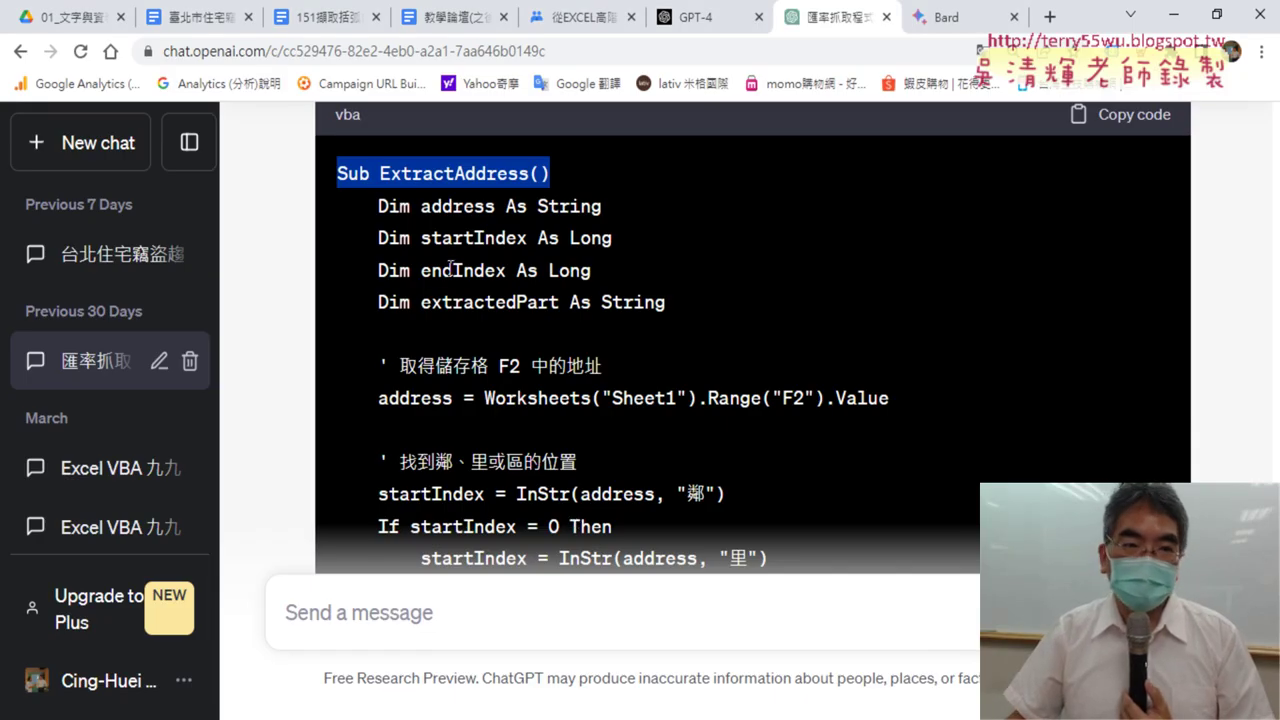
- Copy the complete Sub 路街道VBA macro from the Google Docs code notes
{"action": "left_click", "coordinate": [205, 25]}
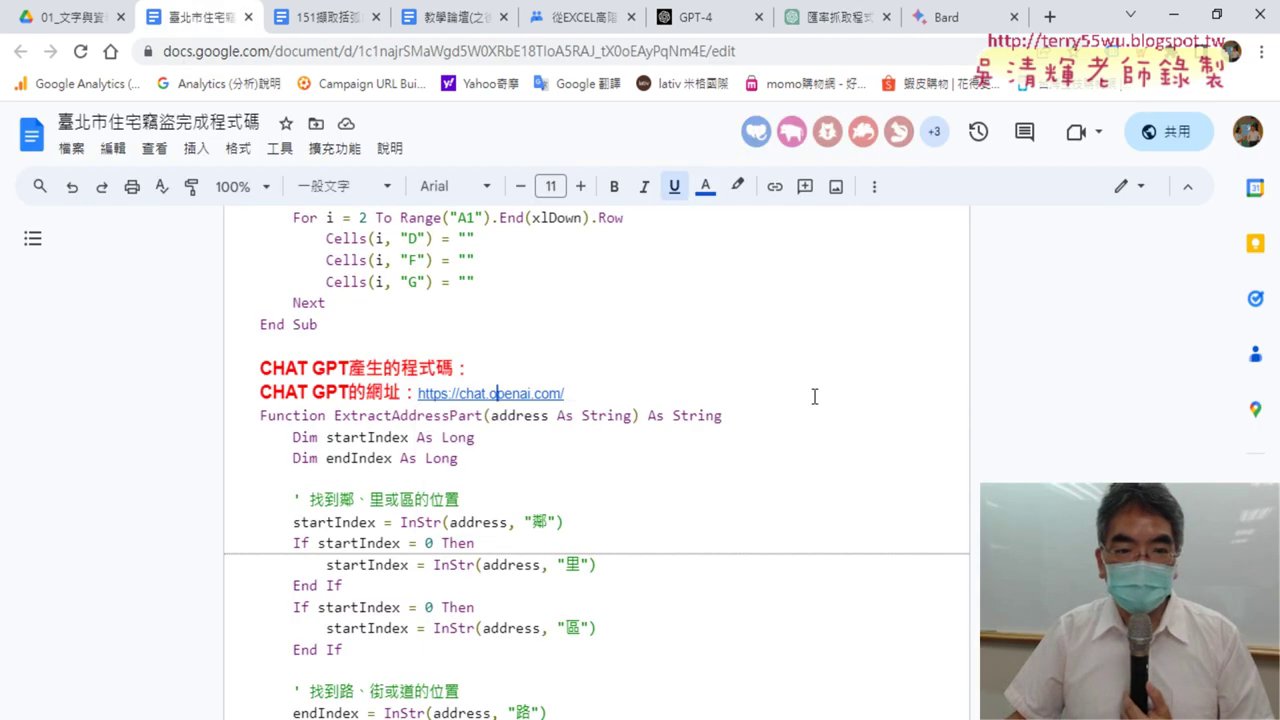
{"action": "scroll", "coordinate": [815, 397], "scroll_direction": "down", "scroll_amount": 3}
{"action": "scroll", "coordinate": [815, 397], "scroll_direction": "down", "scroll_amount": 2}
{"action": "scroll", "coordinate": [815, 397], "scroll_direction": "down", "scroll_amount": 3}
{"action": "scroll", "coordinate": [815, 397], "scroll_direction": "down", "scroll_amount": 1}
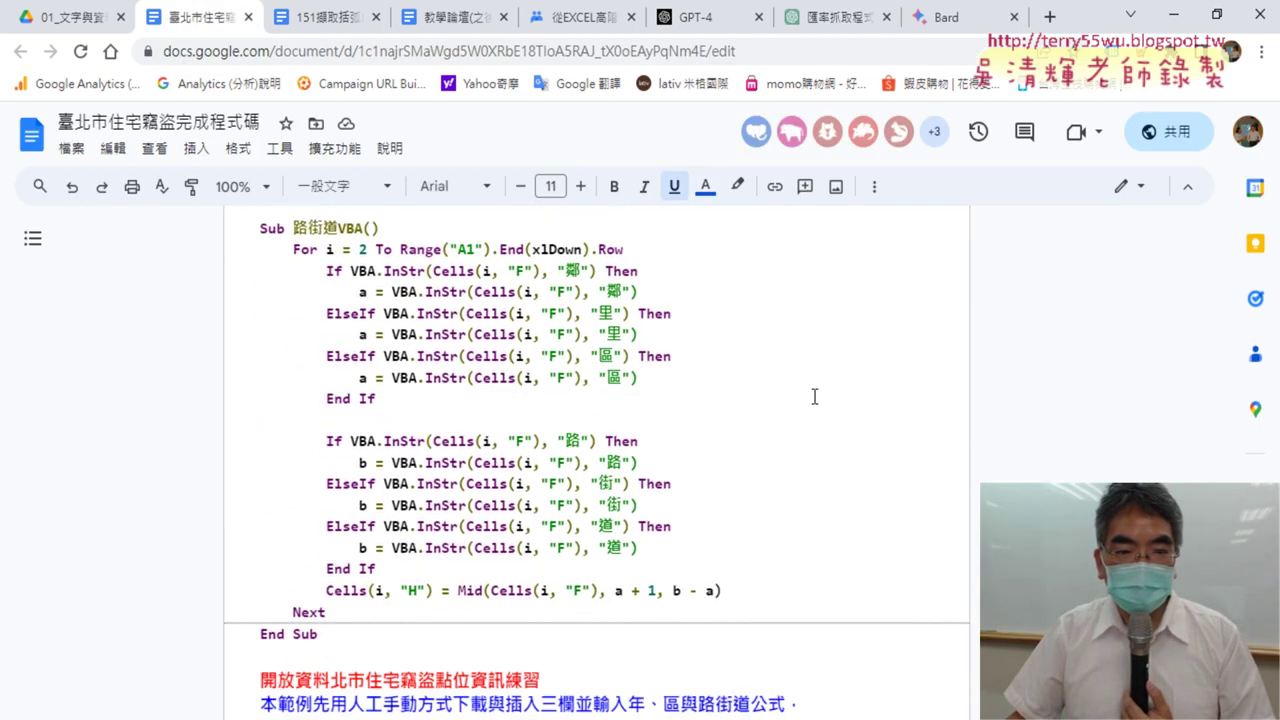
{"action": "left_click_drag", "start_coordinate": [335, 633], "coordinate": [258, 226]}
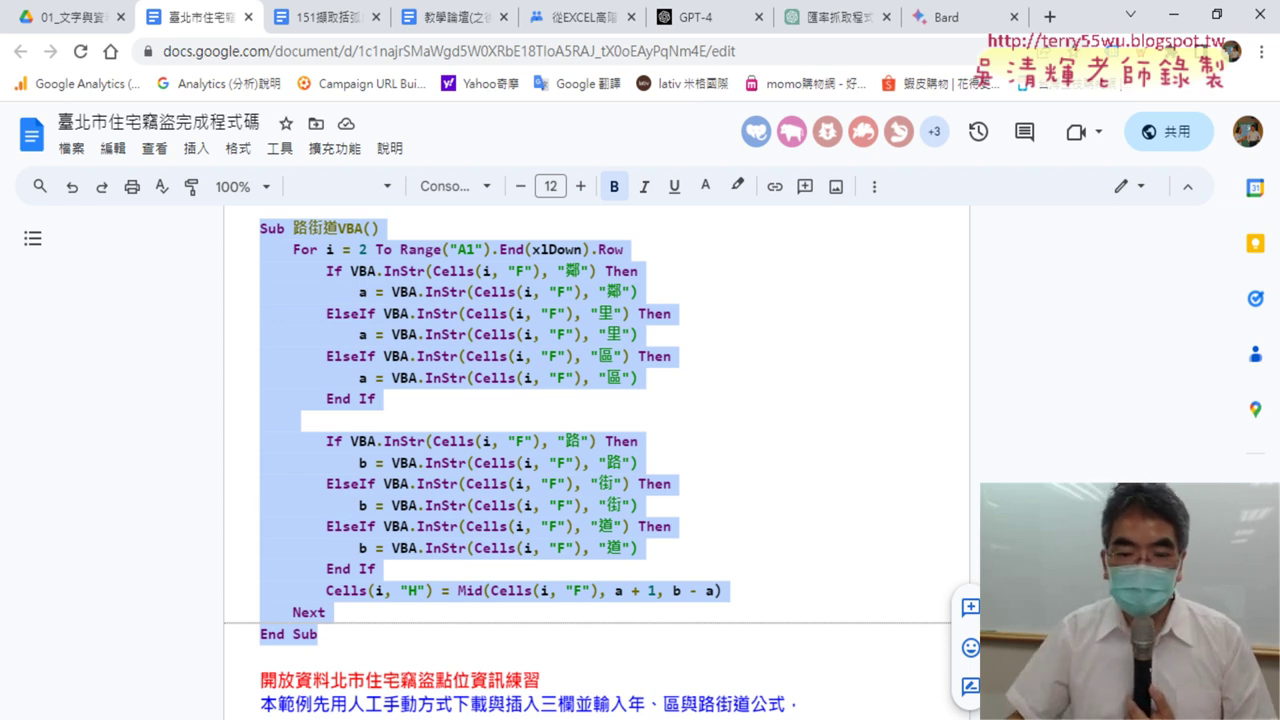
- Paste 路街道VBA over the ExtractAddress code in Module4
{"action": "key", "text": "alt+Tab"}
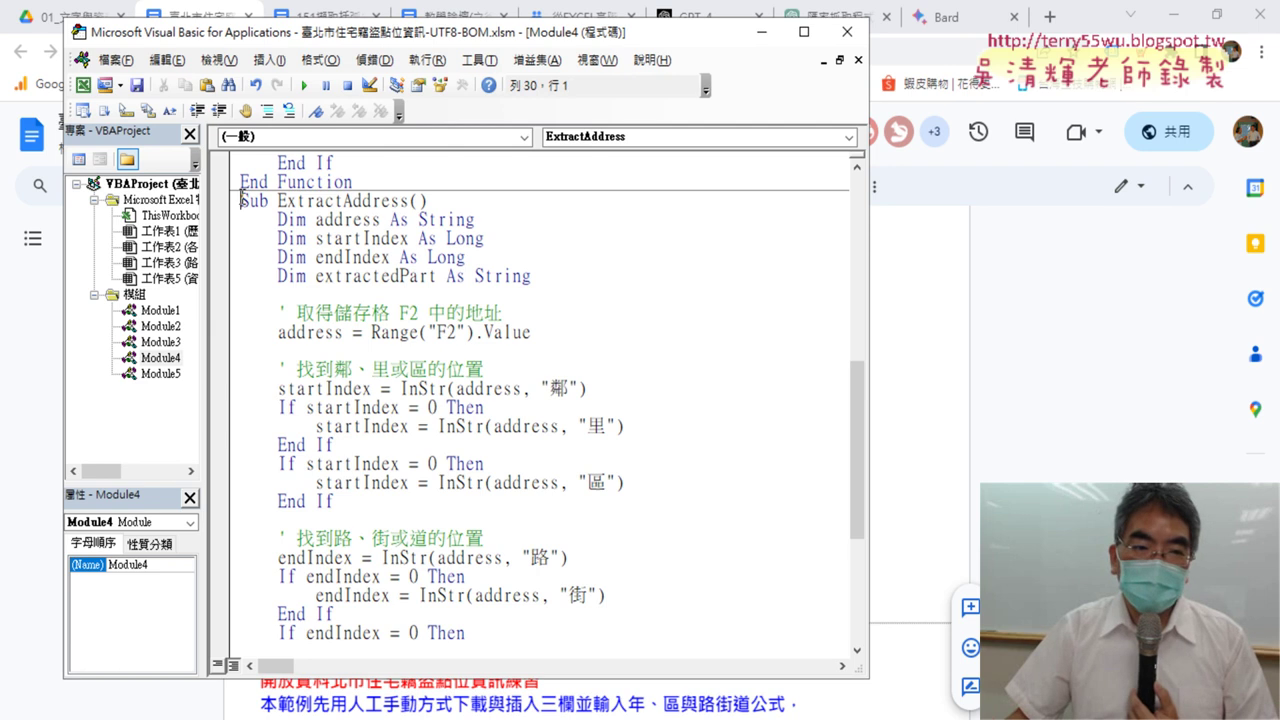
{"action": "left_click_drag", "start_coordinate": [241, 198], "coordinate": [493, 680]}
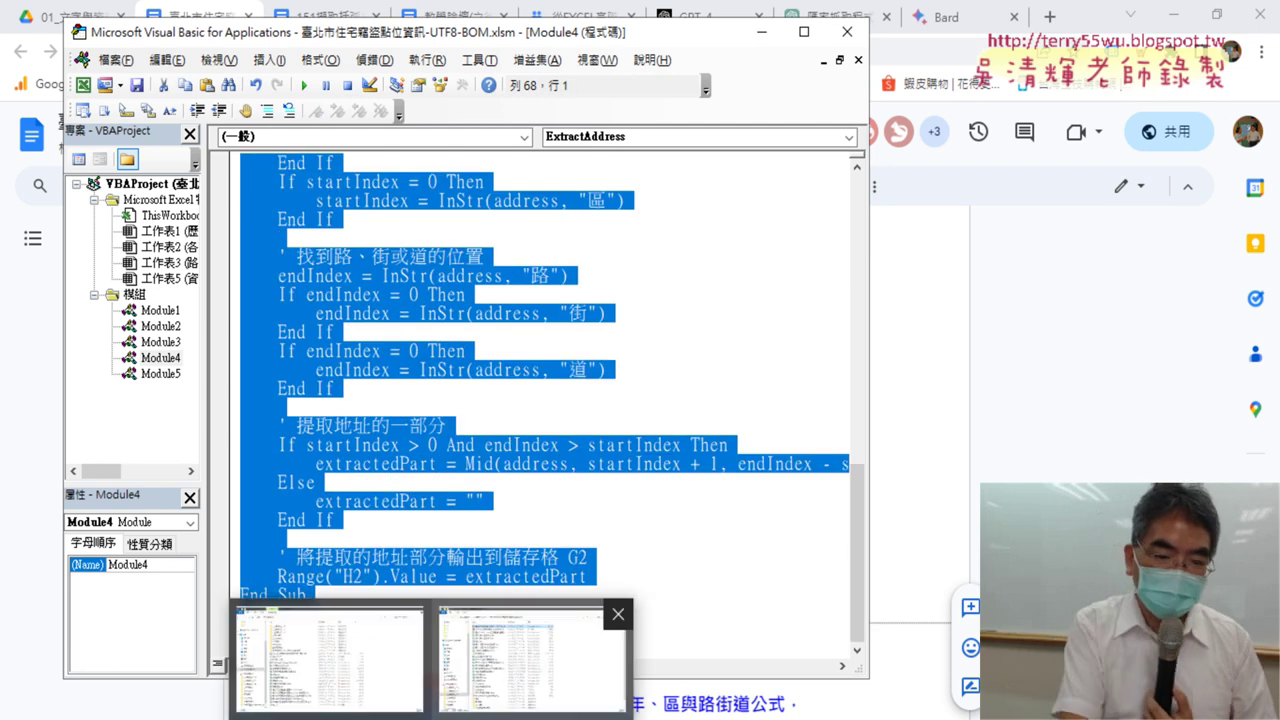
{"action": "type", "text": "Sub 路街道VBA()     For i = 2 To Range(\"A1\").End(xlDown).Row         If VBA.InStr(Cells(i, \"F\"), \"鄰\") Then             a = VBA.InStr(Cells(i, \"F\"), \"鄰\")         ElseIf VBA.InStr(Cells(i, \"F\"), \"里\") Then             a = VBA.InStr(Cells(i, \"F\"), \"里\")         ElseIf VBA.InStr(Cells(i, \"F\"), \"區\") Then             a = VBA.InStr(Cells(i, \"F\"), \"區\")         End If          If VBA.InStr(Cells(i, \"F\"), \"路\") Then             b = VBA.InStr(Cells(i, \"F\"), \"路\")         ElseIf VBA.InStr(Cells(i, \"F\"), \"街\") Then             b = VBA.InStr(Cells(i, \"F\"), \"街\")         ElseIf VBA.InStr(Cells(i, \"F\"), \"道\") Then             b = VBA.InStr(Cells(i, \"F\"), \"道\")         End If         Cells(i, \"H\") = Mid(Cells(i, \"F\"), a + 1, b - a)     Next End Sub"}
- Run the 路街道VBA macro to fill column H with street names
{"action": "left_click", "coordinate": [320, 660]}
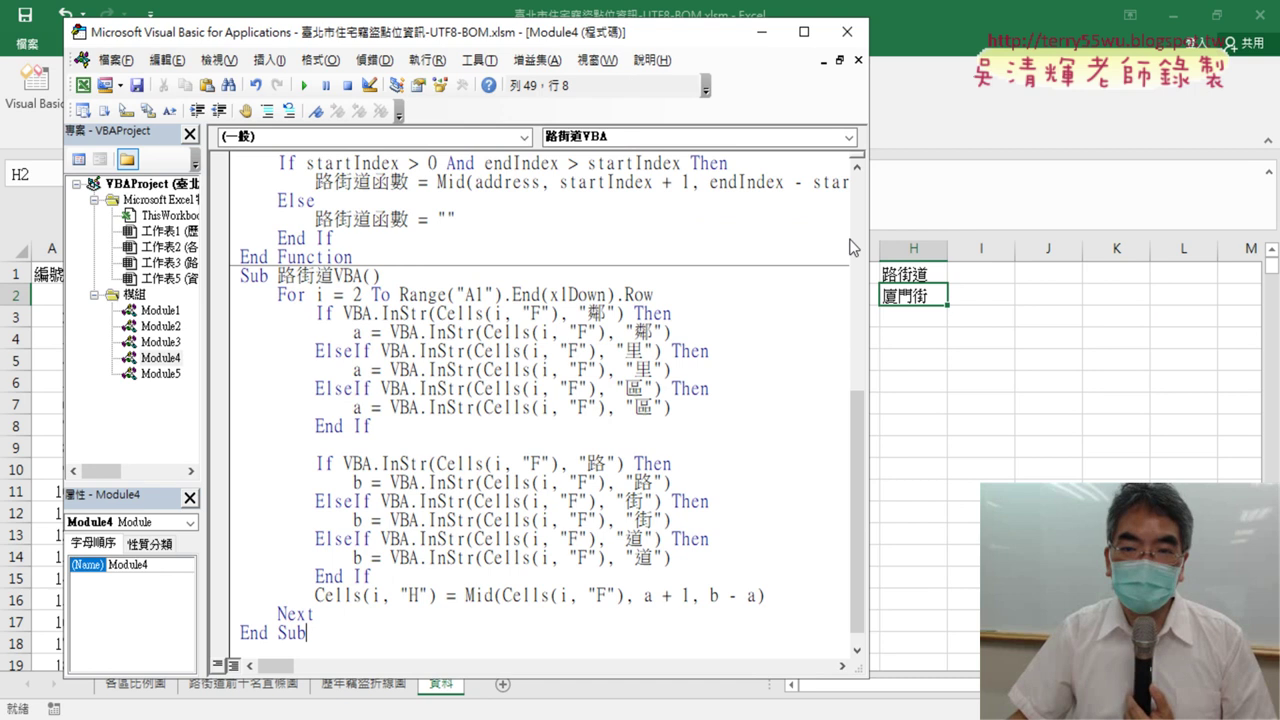
{"action": "left_click_drag", "start_coordinate": [873, 256], "coordinate": [681, 256]}
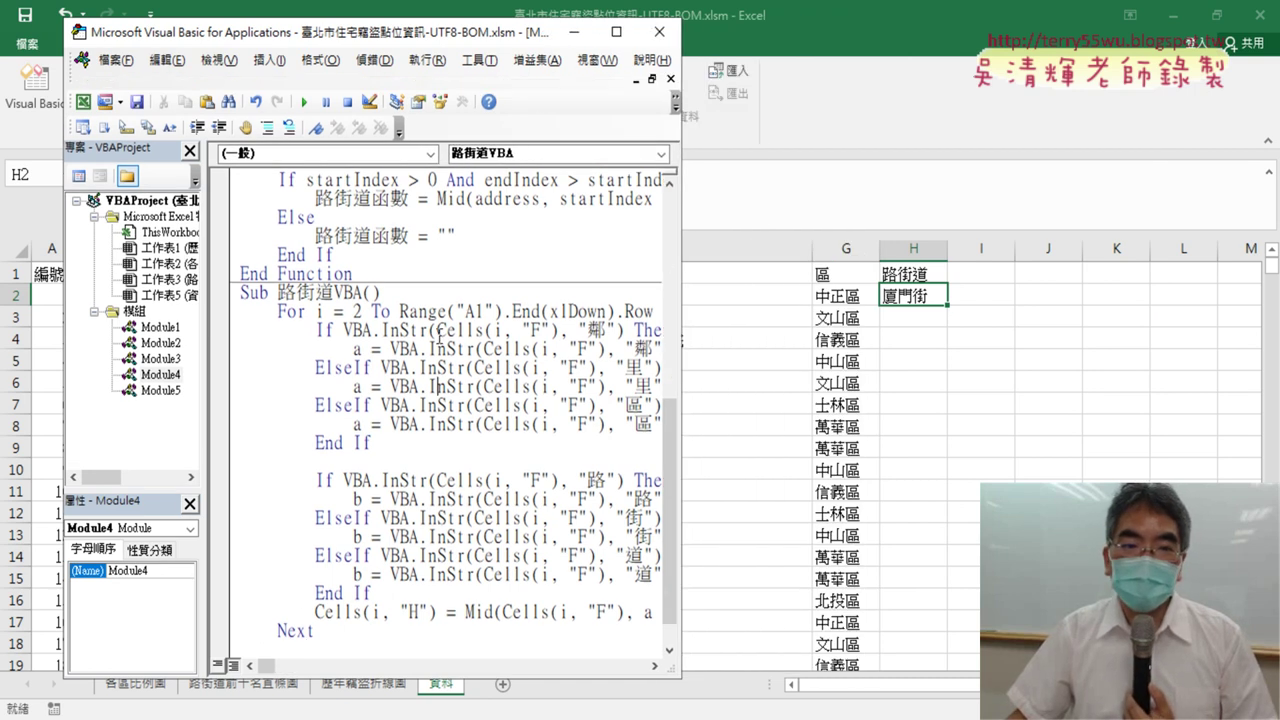
{"action": "left_click_drag", "start_coordinate": [275, 293], "coordinate": [343, 293]}
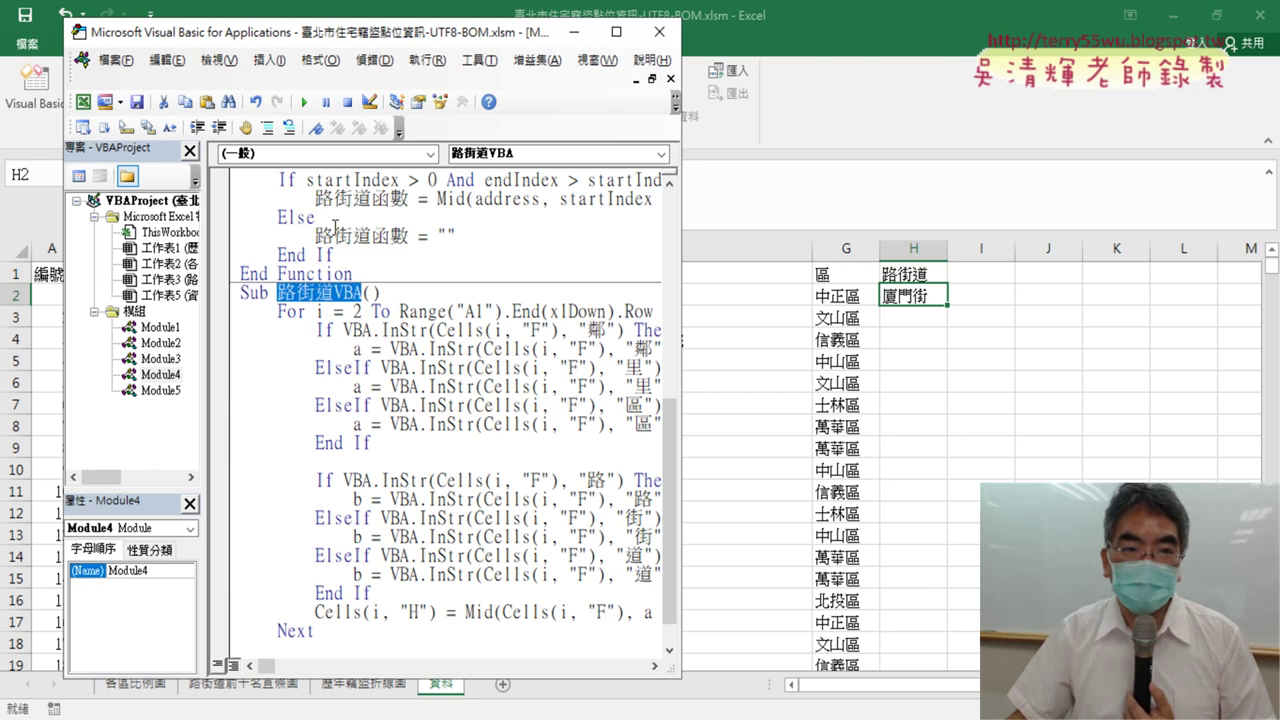
{"action": "left_click", "coordinate": [304, 102]}
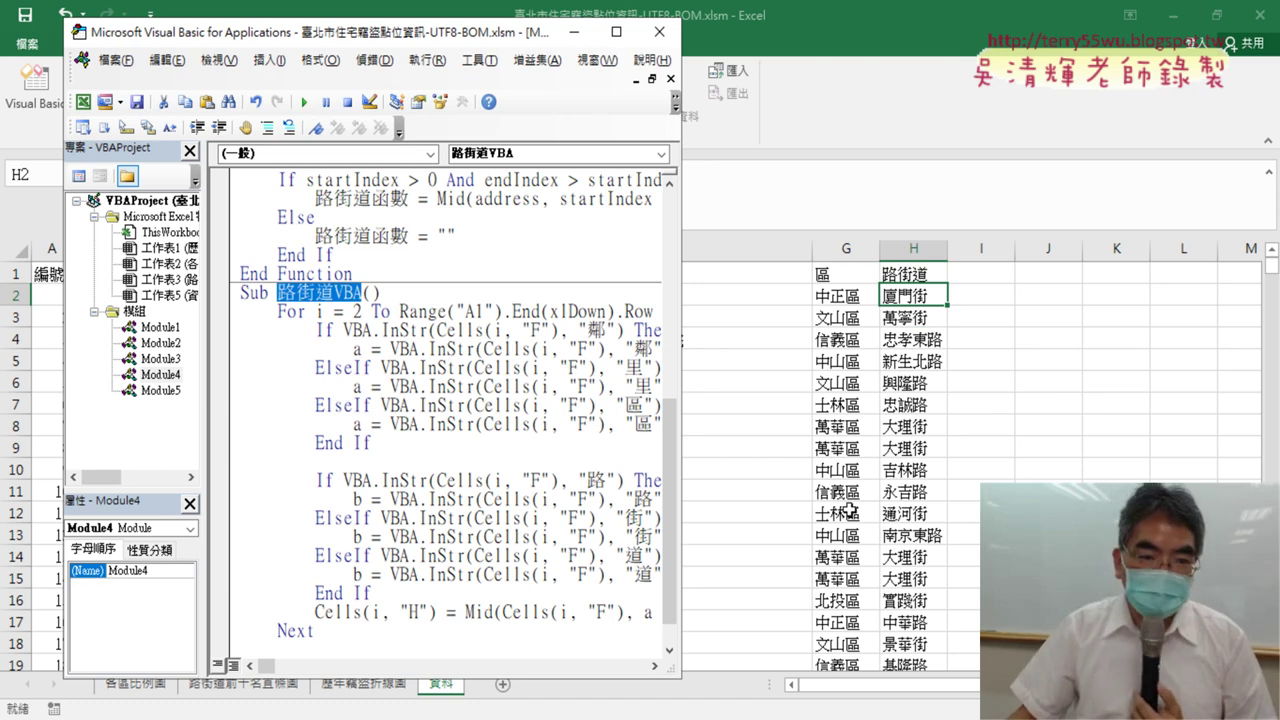
- Select the 鄰/里/區 and 路/街/道 If blocks to review them
{"action": "left_click_drag", "start_coordinate": [203, 337], "coordinate": [158, 341]}
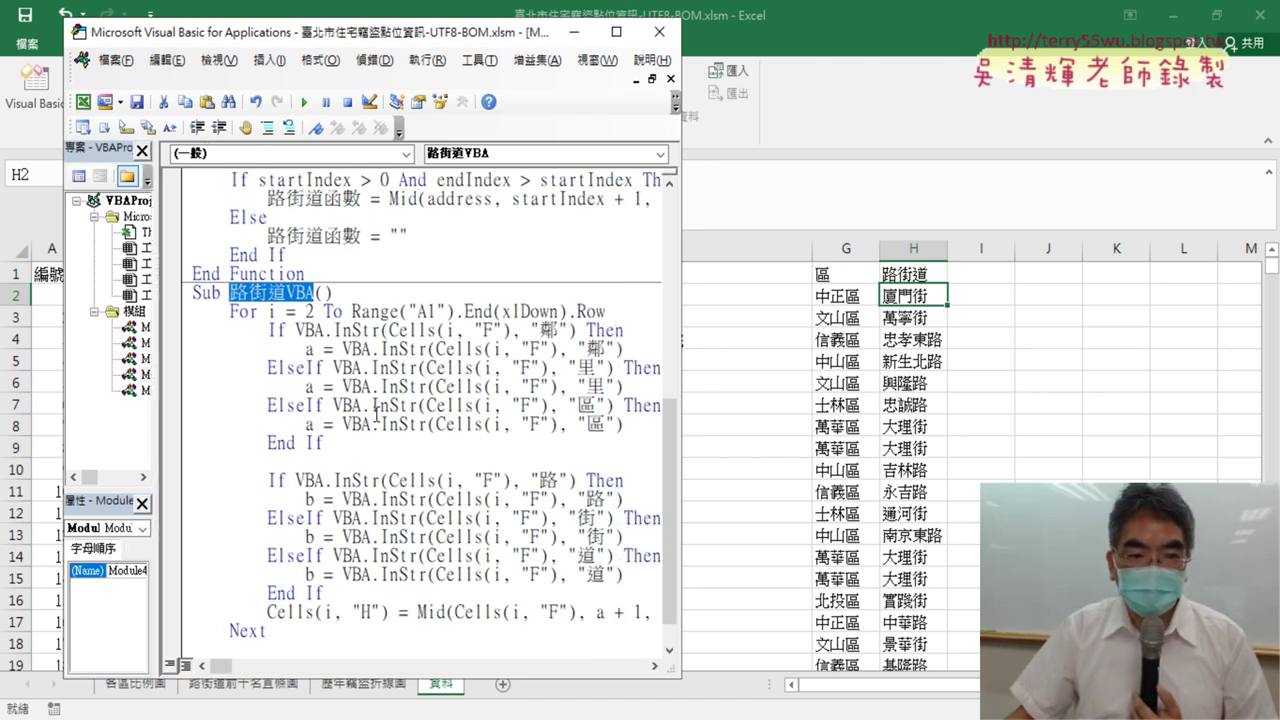
{"action": "mouse_move", "coordinate": [362, 445]}
{"action": "left_mouse_down"}
{"action": "mouse_move", "coordinate": [178, 350]}
{"action": "mouse_move", "coordinate": [168, 332]}
{"action": "left_mouse_up"}
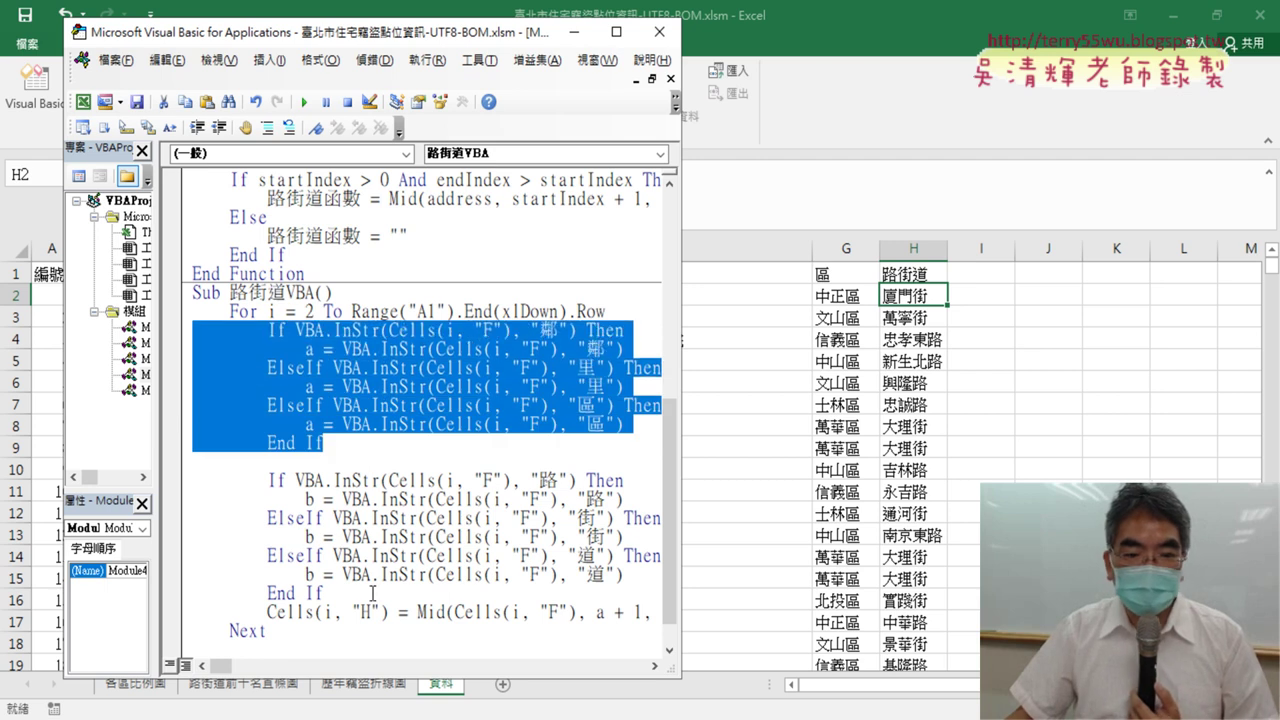
{"action": "left_click_drag", "start_coordinate": [372, 592], "coordinate": [180, 490]}
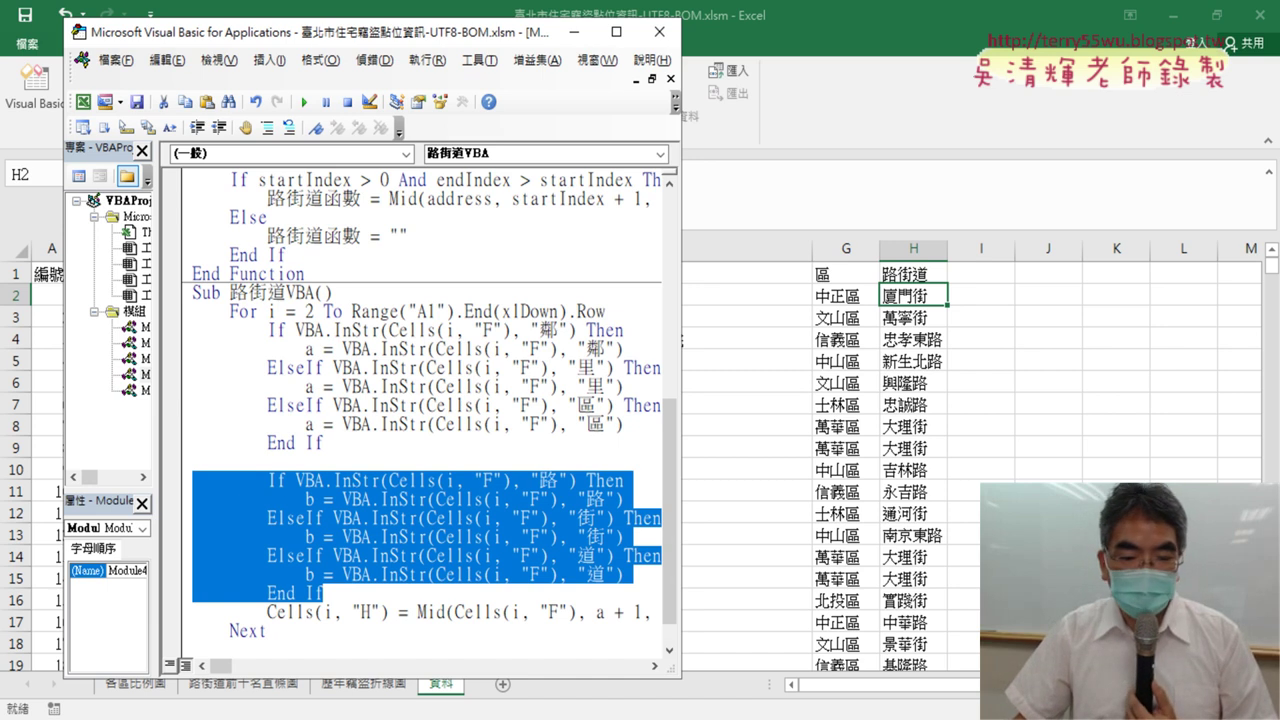
- Copy ChatGPT's ExtractAddress code and paste it below End Function in Google Docs
{"action": "left_click", "coordinate": [206, 712]}
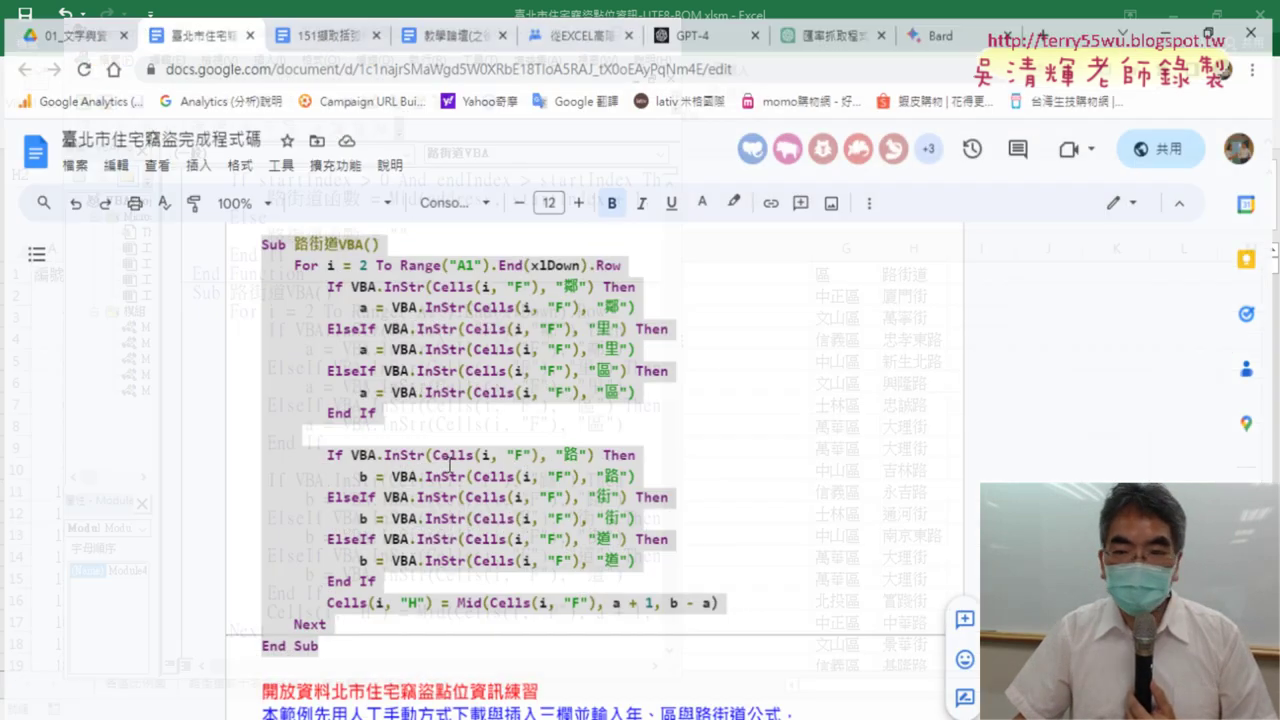
{"action": "left_click", "coordinate": [835, 17]}
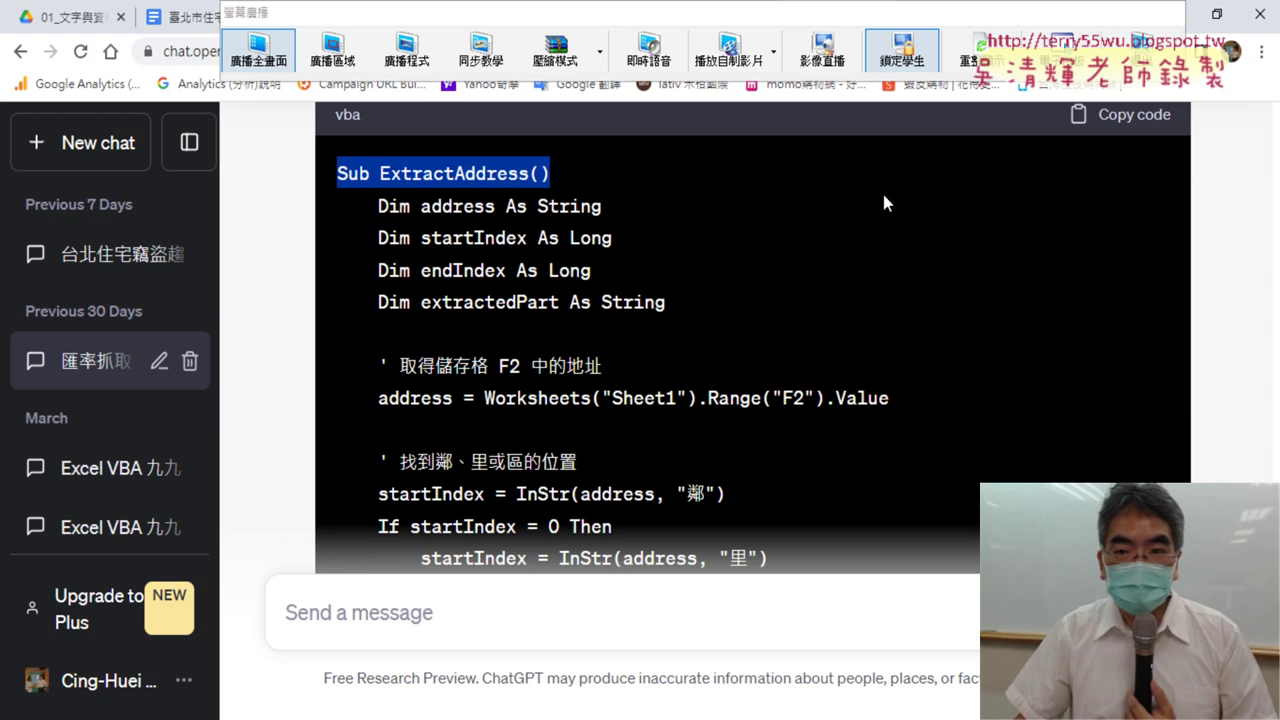
{"action": "left_click", "coordinate": [1125, 133]}
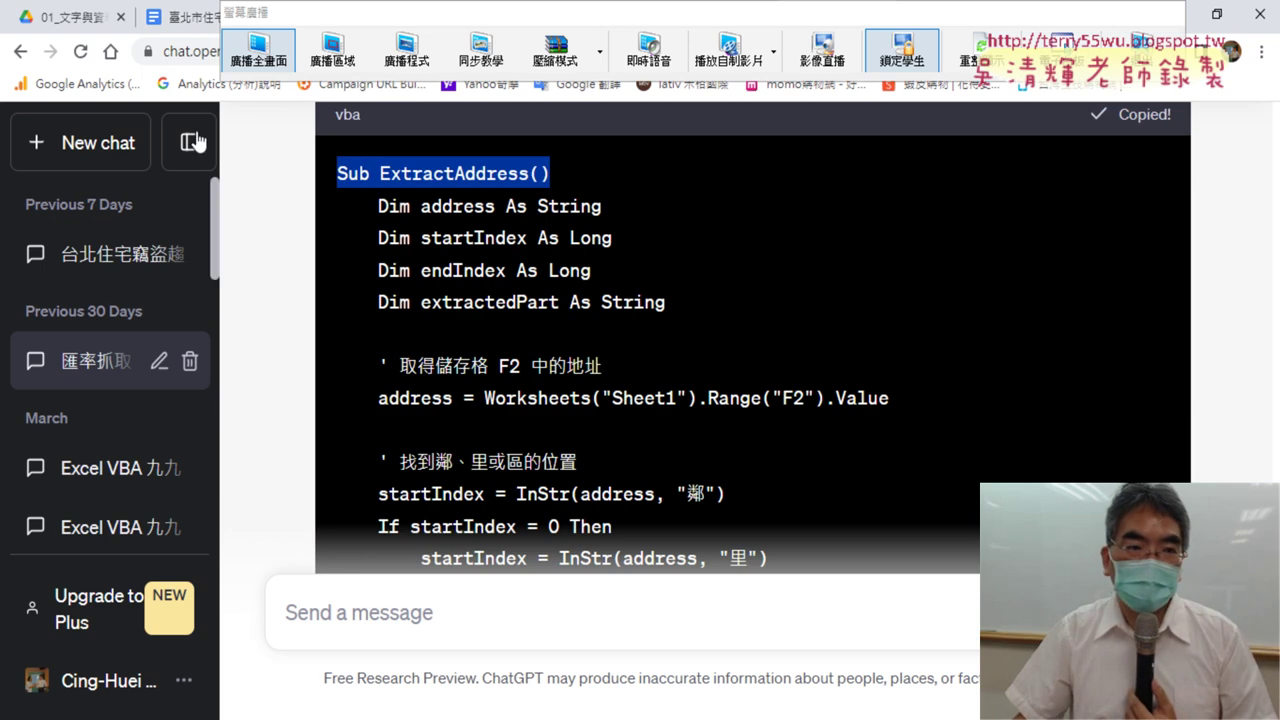
{"action": "left_click", "coordinate": [193, 22]}
{"action": "scroll", "coordinate": [468, 305], "scroll_direction": "up", "scroll_amount": 2}
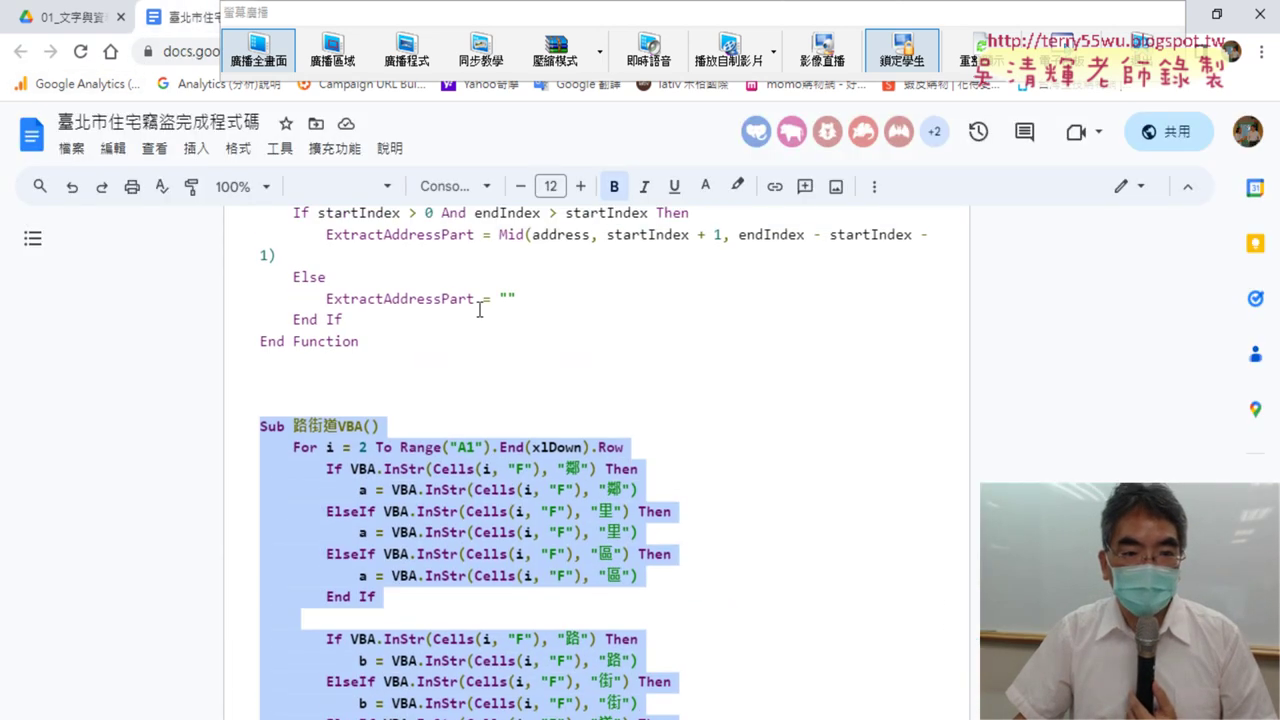
{"action": "scroll", "coordinate": [475, 308], "scroll_direction": "up", "scroll_amount": 2}
{"action": "left_click", "coordinate": [287, 553]}
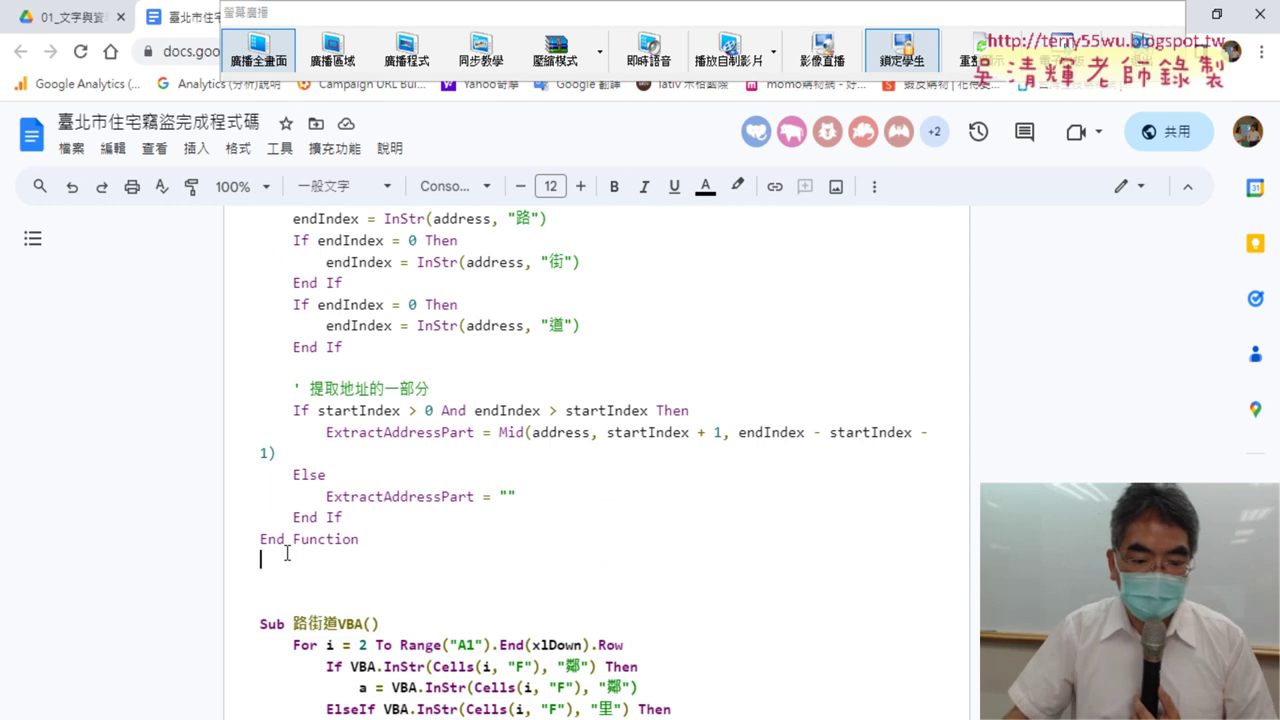
{"action": "key", "text": "ctrl+v"}
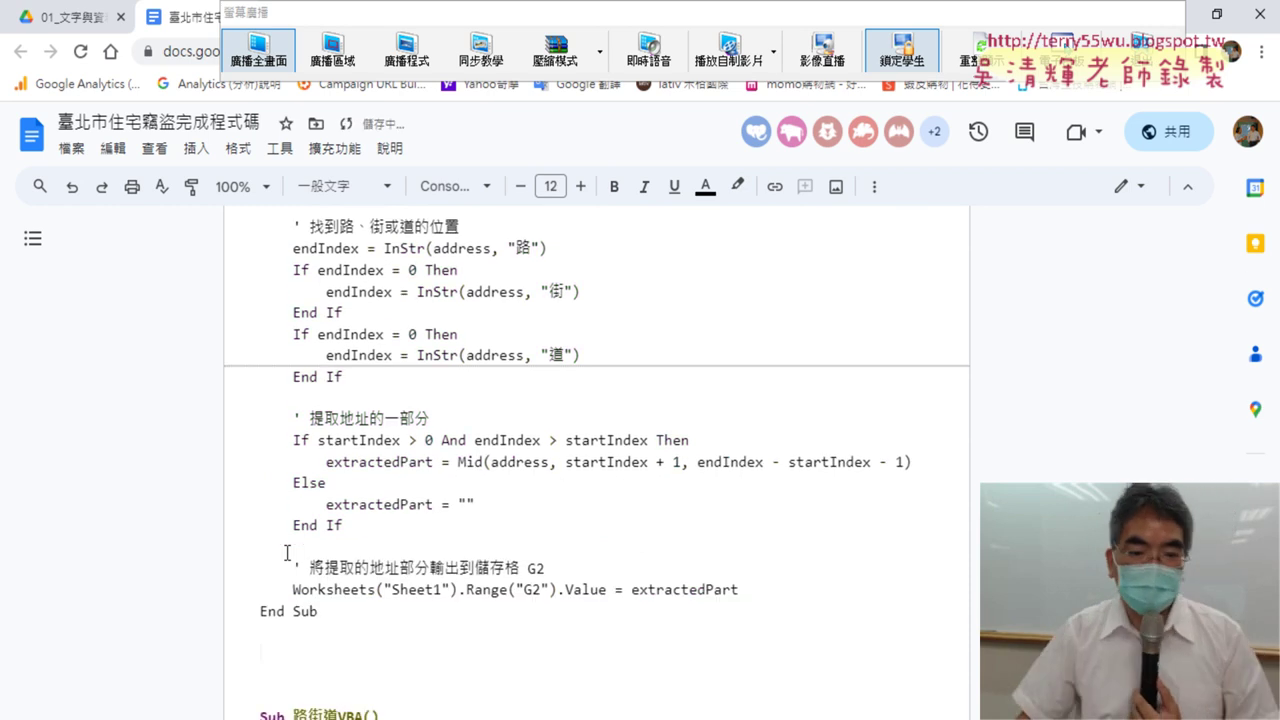
- Format the pasted ExtractAddress code with Code Pretty's Format Selection
{"action": "scroll", "coordinate": [287, 553], "scroll_direction": "up", "scroll_amount": 2}
{"action": "scroll", "coordinate": [287, 527], "scroll_direction": "up", "scroll_amount": 2}
{"action": "scroll", "coordinate": [287, 527], "scroll_direction": "up", "scroll_amount": 2}
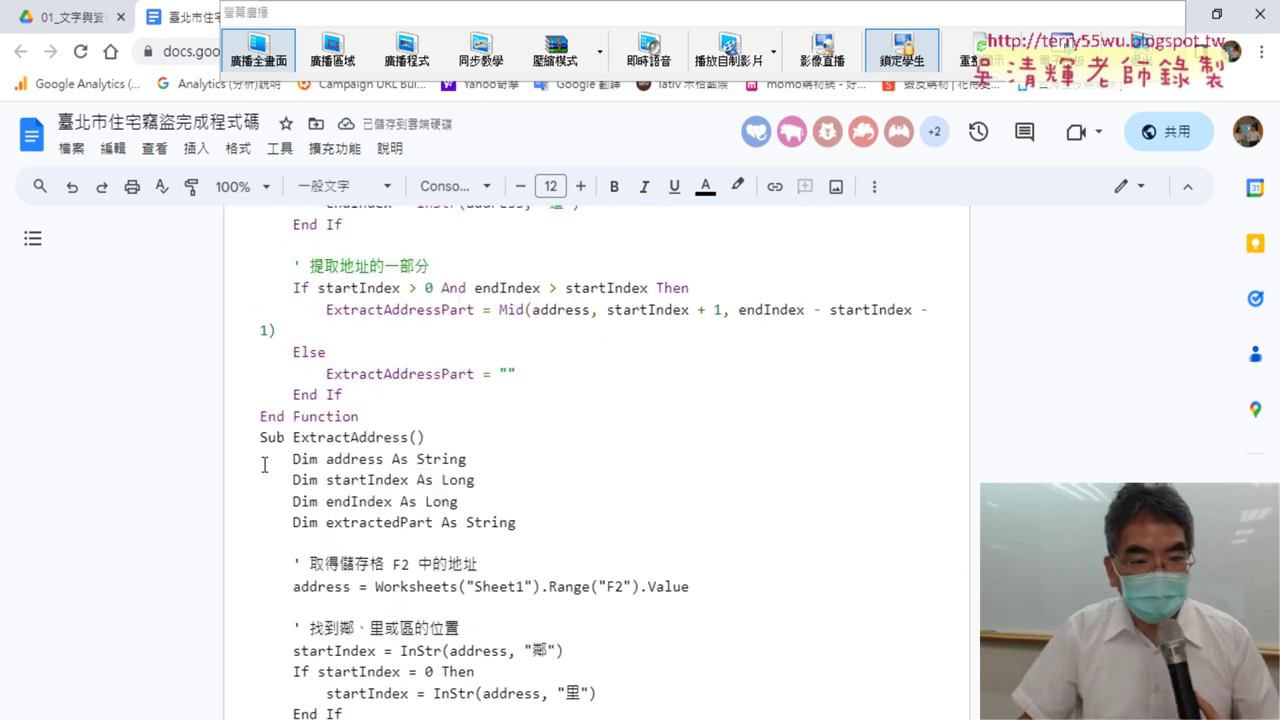
{"action": "left_click", "coordinate": [255, 441], "text": "shift"}
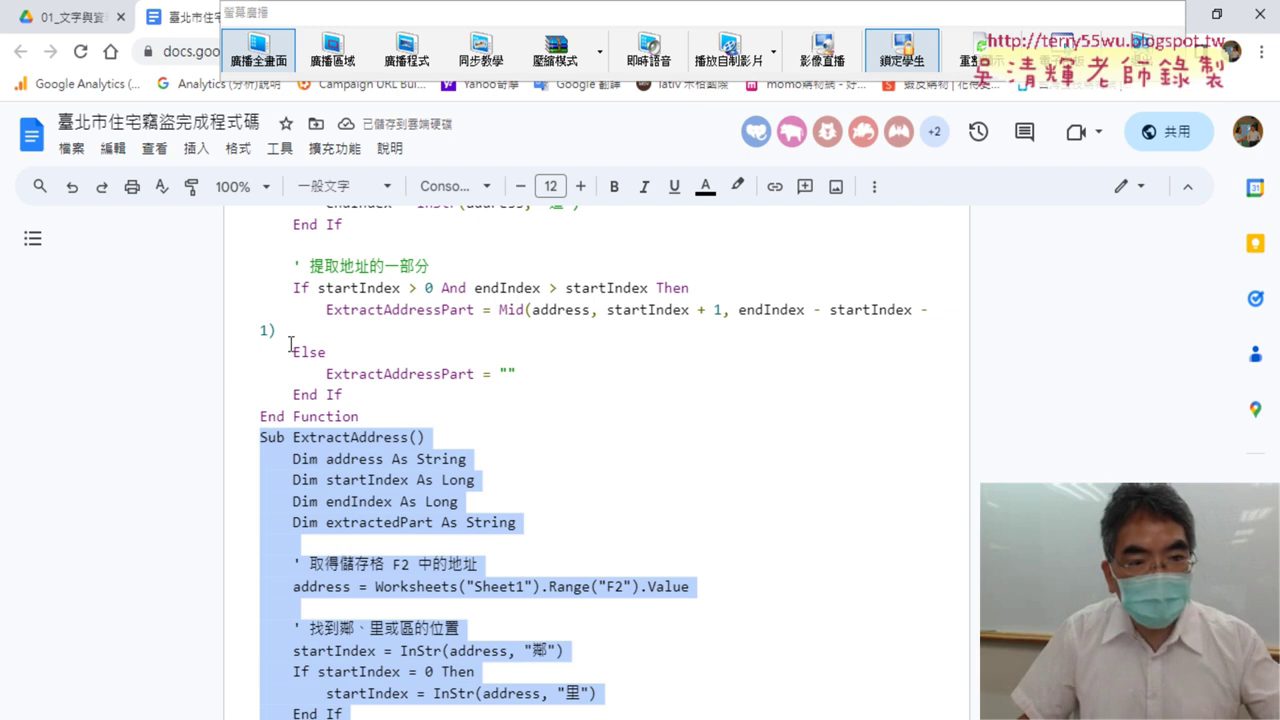
{"action": "left_click", "coordinate": [327, 148]}
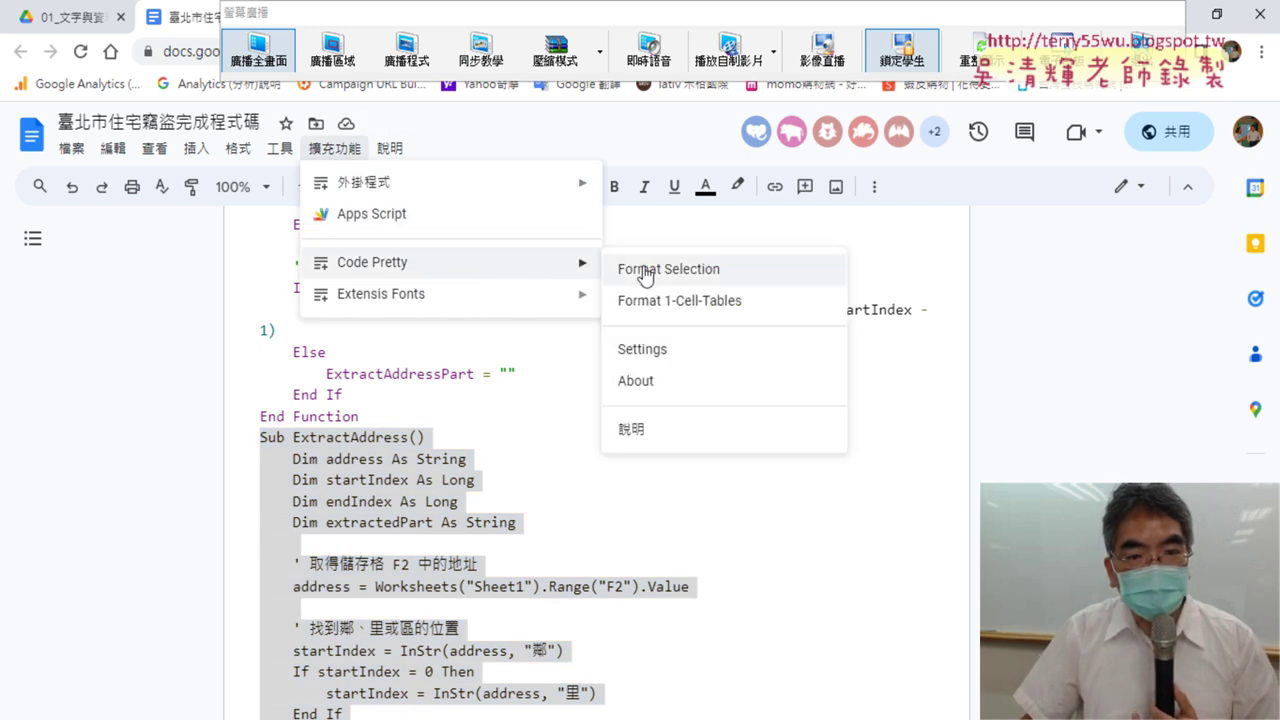
{"action": "left_click", "coordinate": [648, 270]}
{"action": "scroll", "coordinate": [637, 480], "scroll_direction": "down", "scroll_amount": 3}
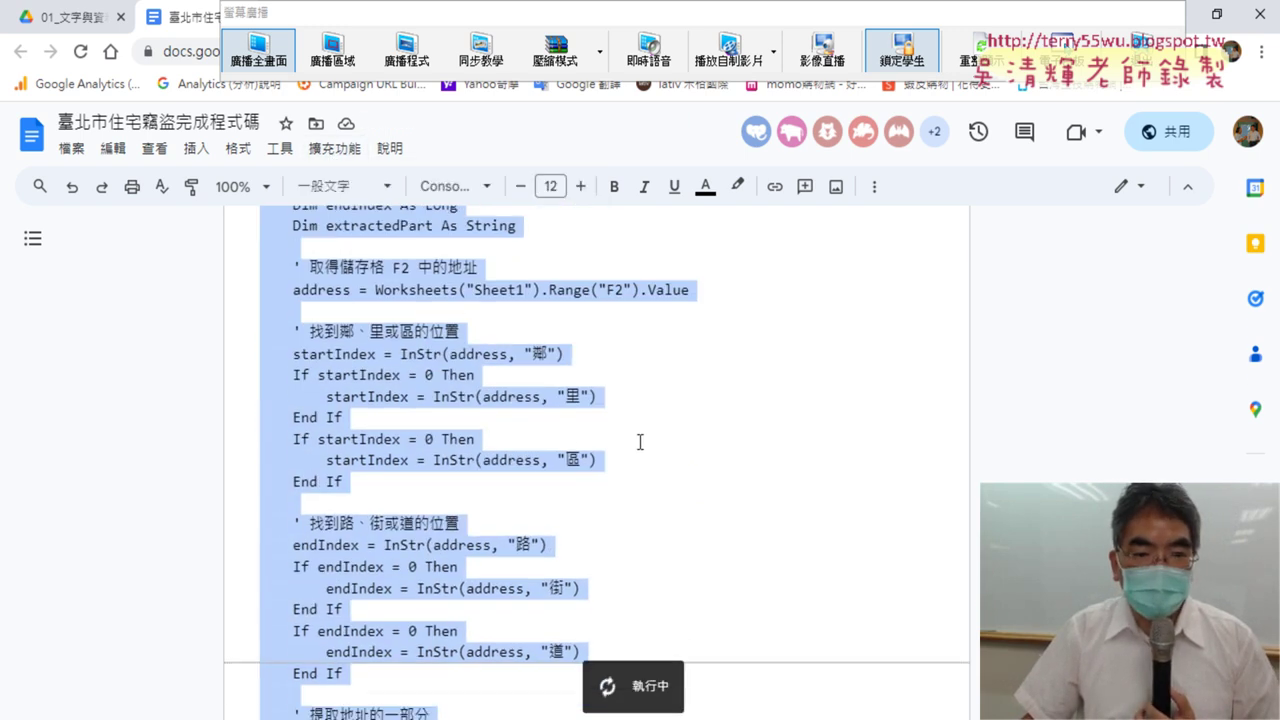
{"action": "left_click", "coordinate": [441, 307]}
- Highlight the Worksheets("Sheet1") reference in the address line in yellow
{"action": "left_click_drag", "start_coordinate": [376, 289], "coordinate": [528, 286]}
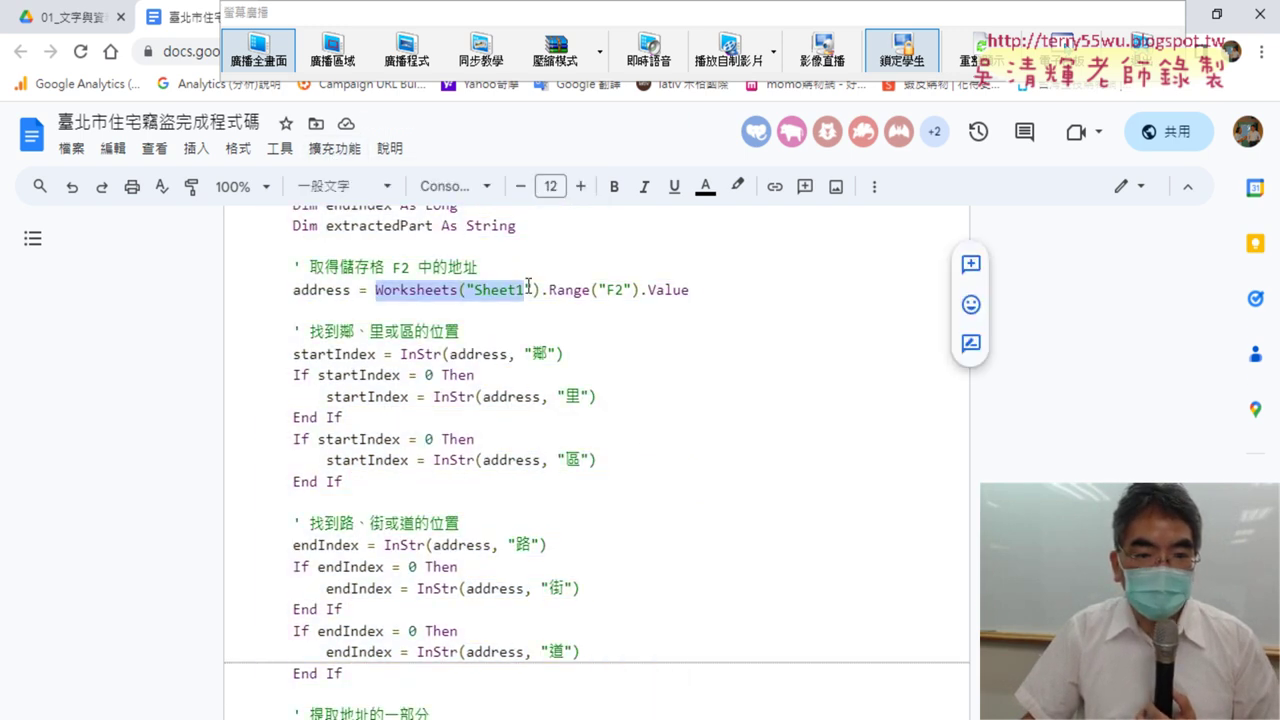
{"action": "left_click", "coordinate": [741, 192]}
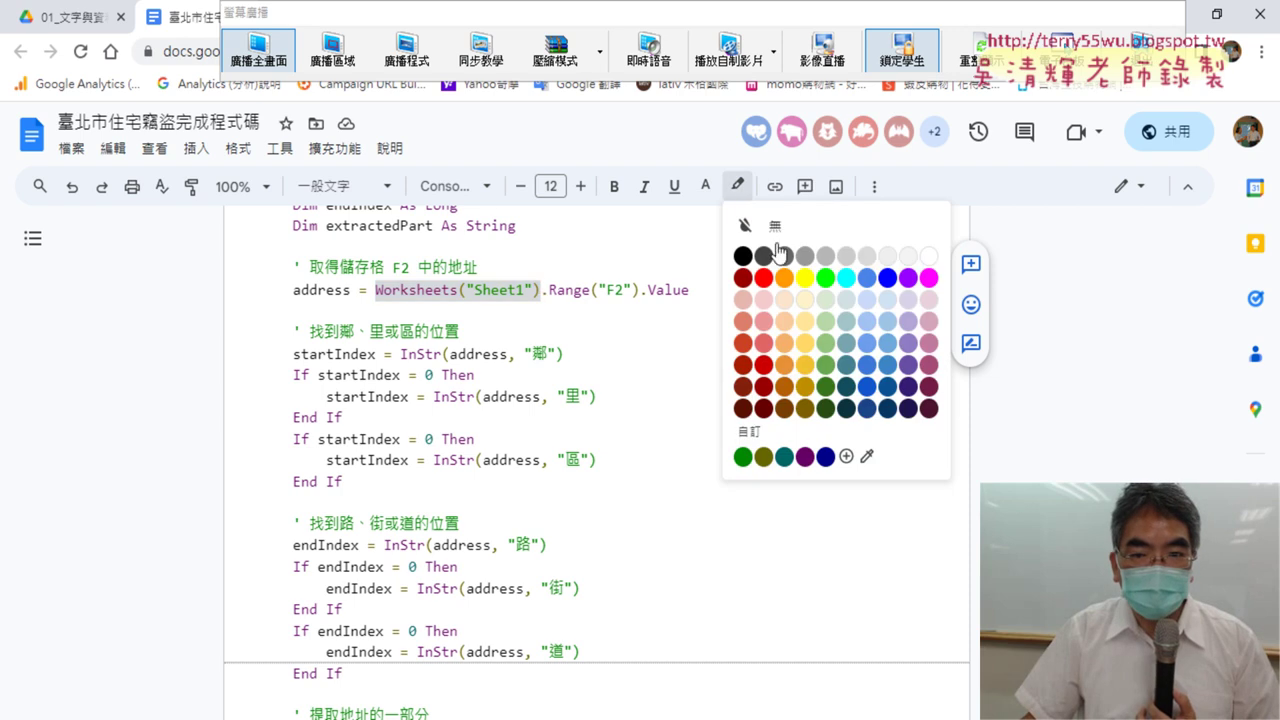
{"action": "left_click_drag", "start_coordinate": [549, 291], "coordinate": [383, 290]}
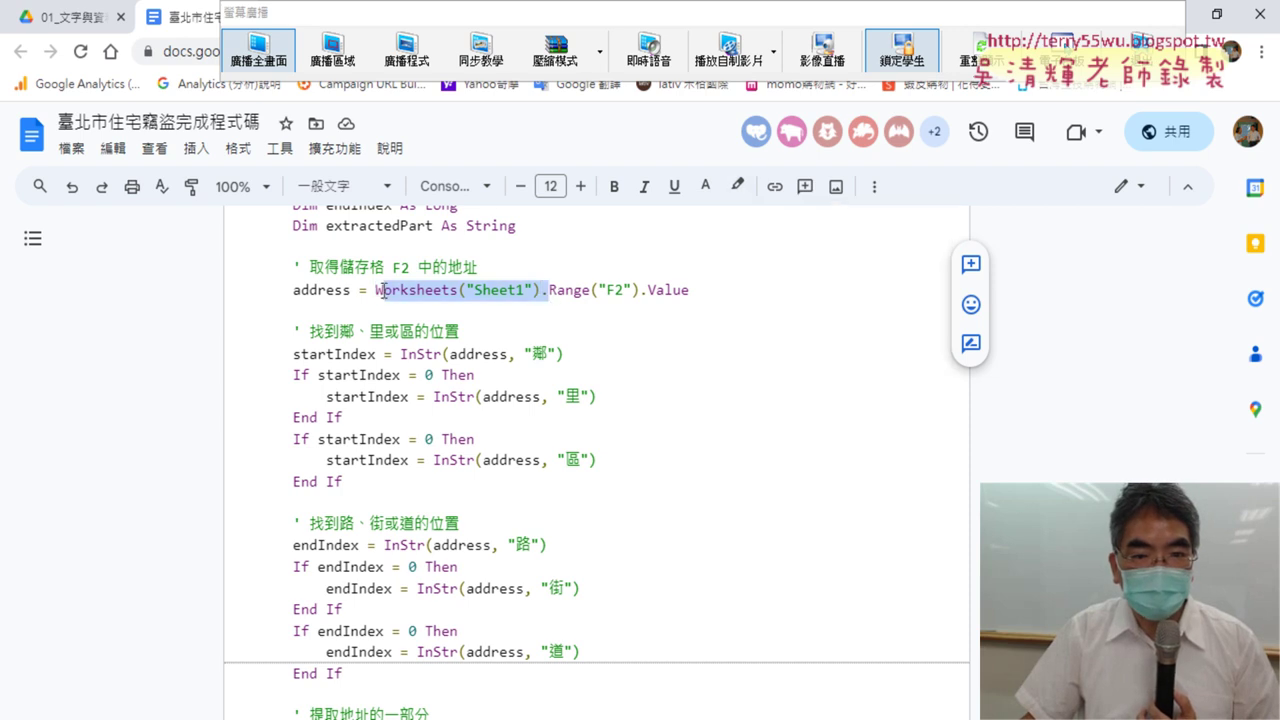
{"action": "left_click", "coordinate": [737, 187]}
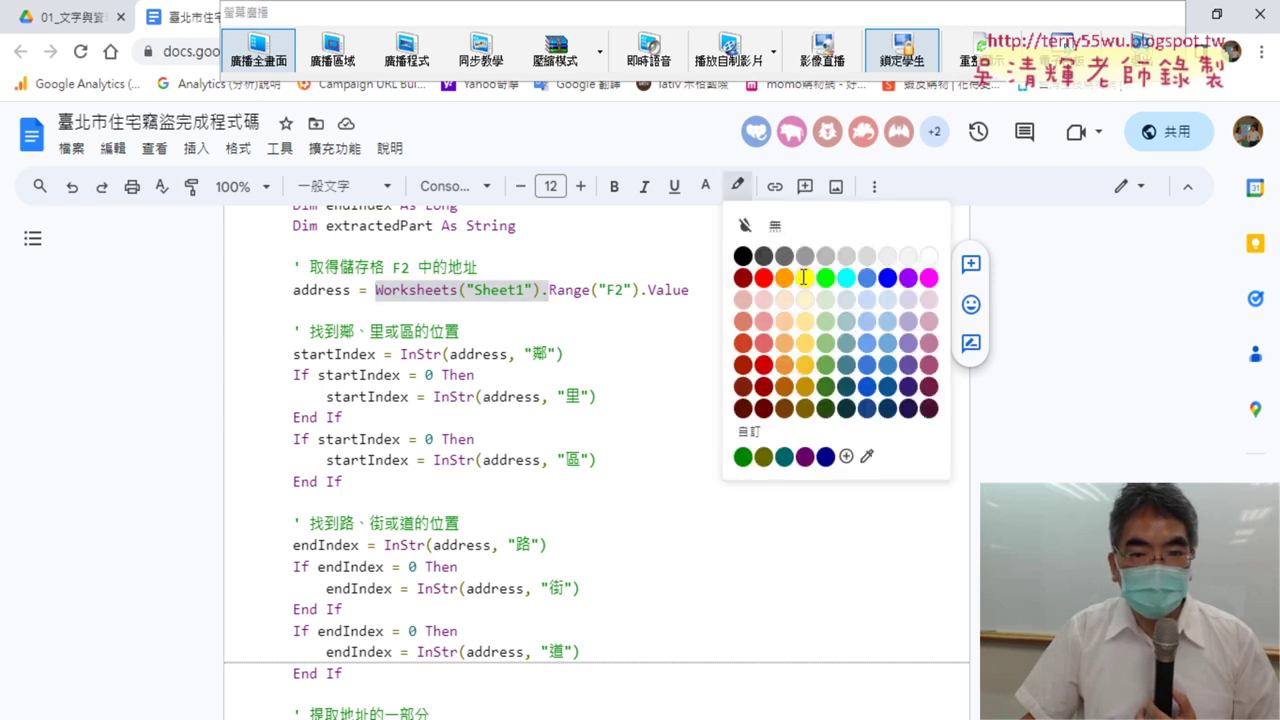
{"action": "left_click", "coordinate": [803, 277]}
{"action": "scroll", "coordinate": [720, 345], "scroll_direction": "down", "scroll_amount": 3}
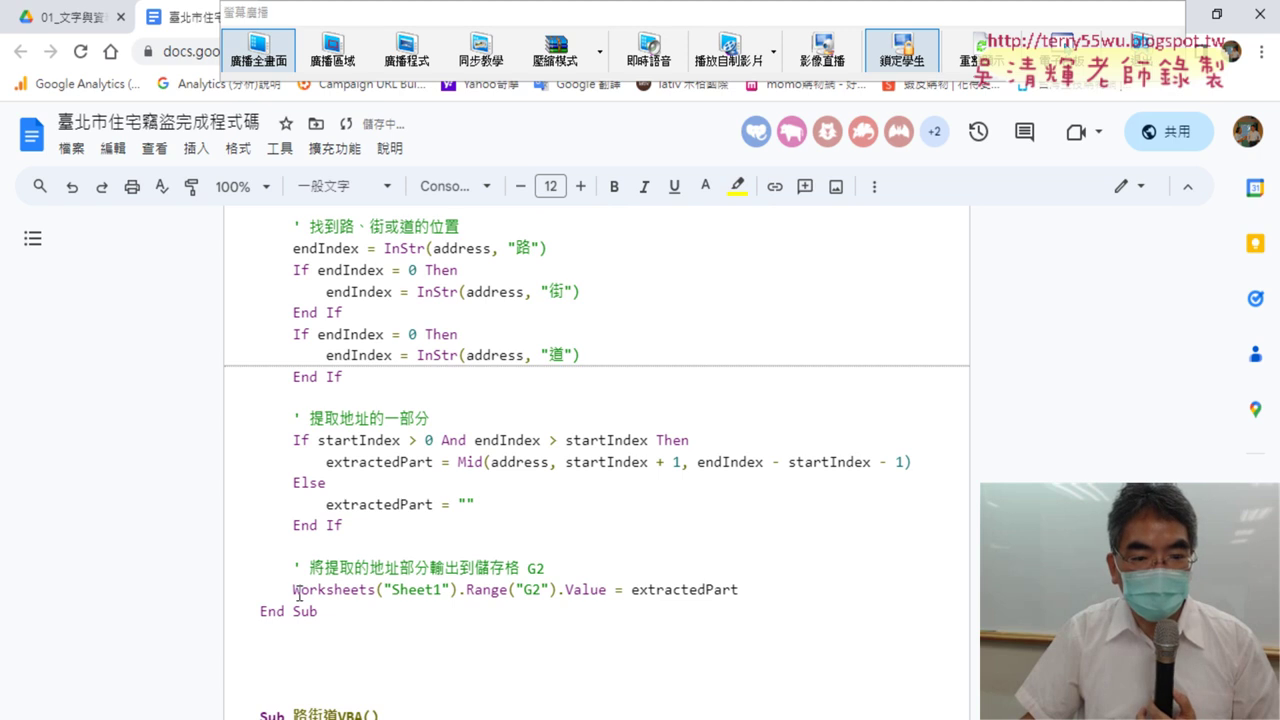
- Highlight the output line's Worksheets("Sheet1")., the G of G2, and the Mid's - 1 in yellow
{"action": "left_click_drag", "start_coordinate": [293, 590], "coordinate": [469, 583]}
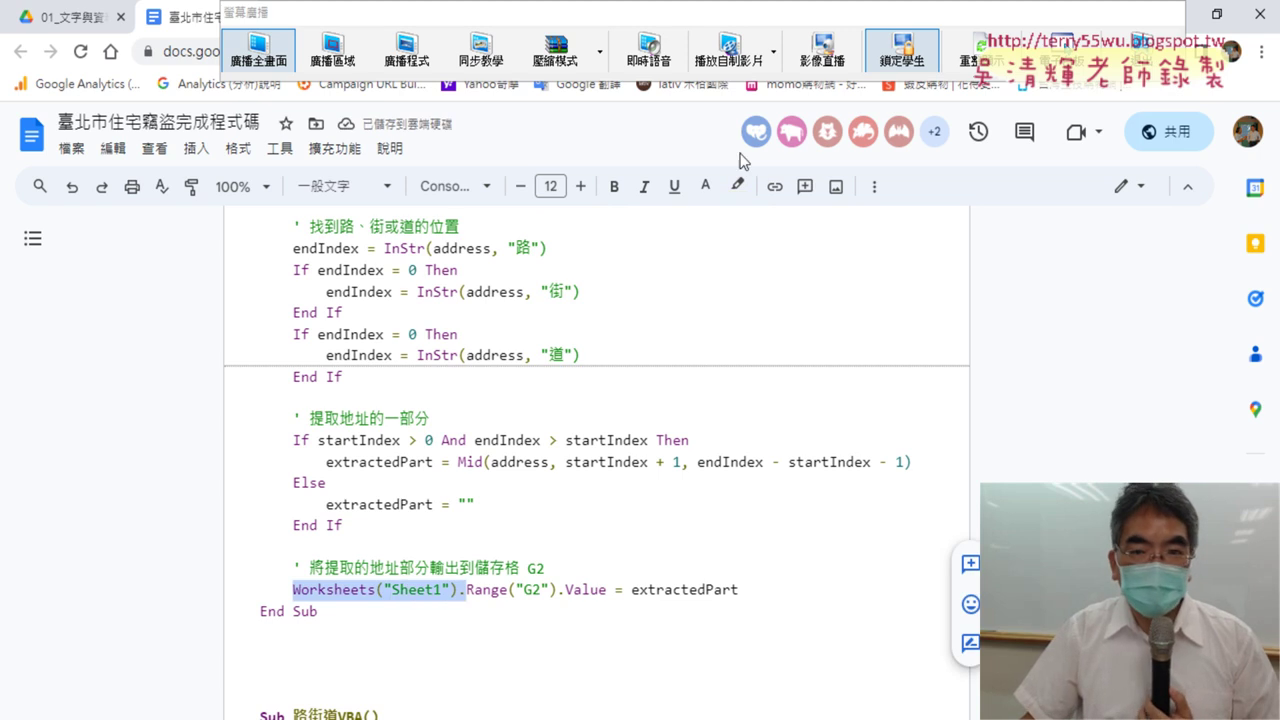
{"action": "left_click", "coordinate": [738, 187]}
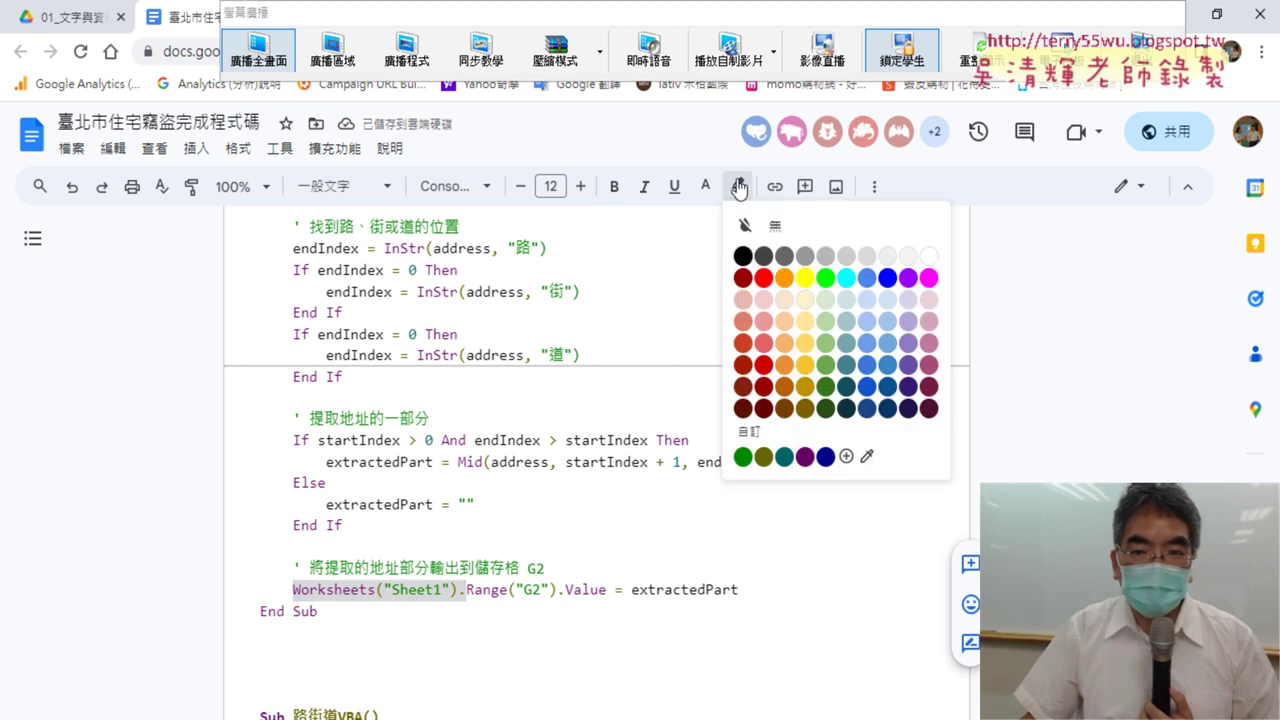
{"action": "left_click", "coordinate": [804, 278]}
{"action": "left_click", "coordinate": [531, 589]}
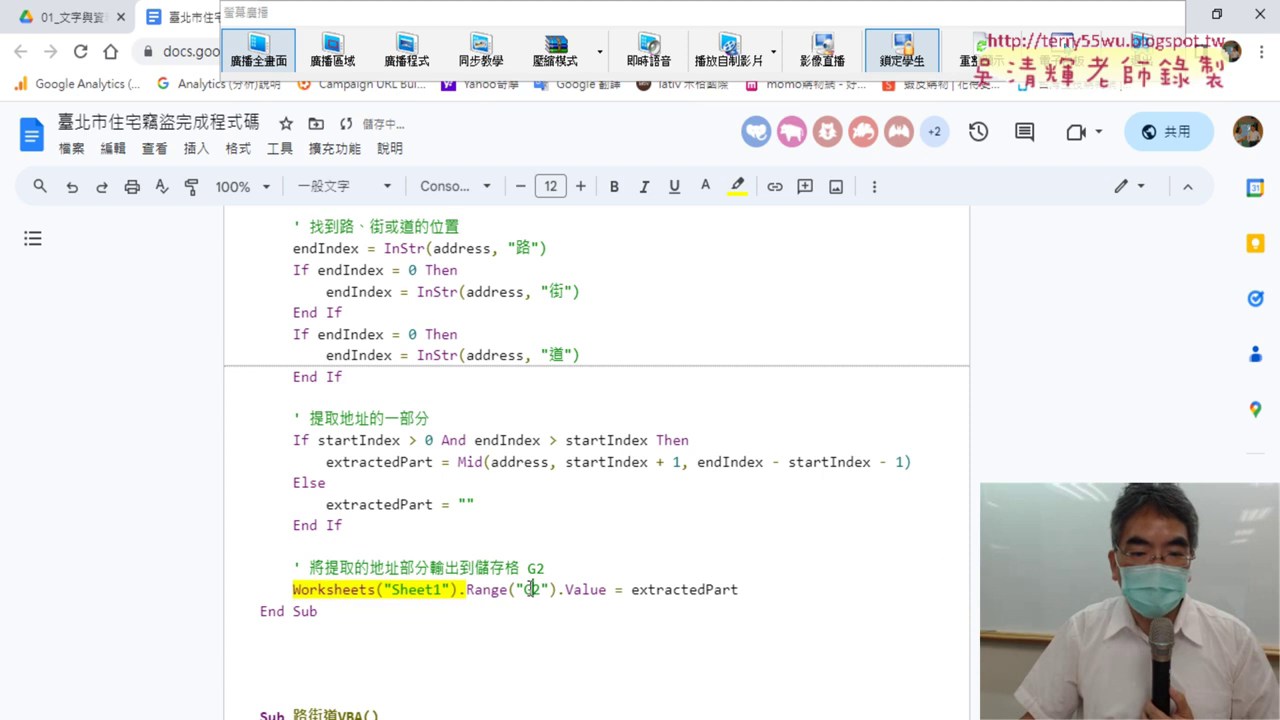
{"action": "left_click", "coordinate": [740, 188]}
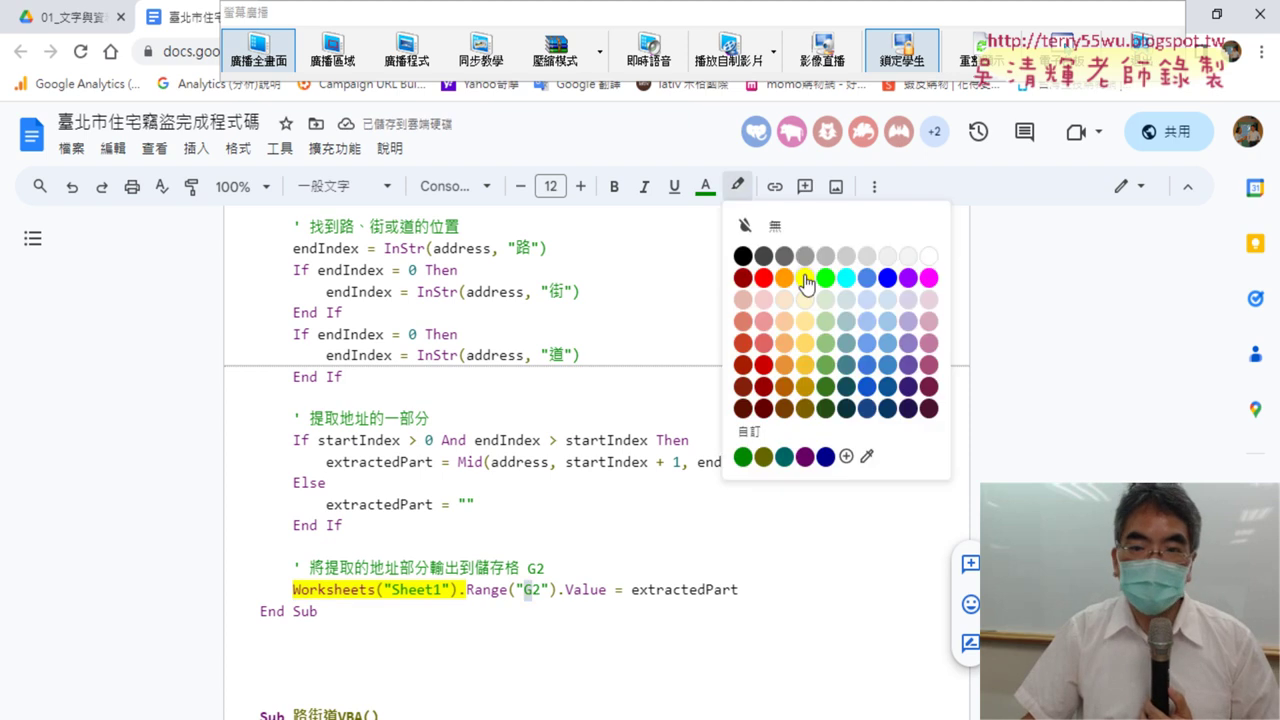
{"action": "left_click", "coordinate": [804, 278]}
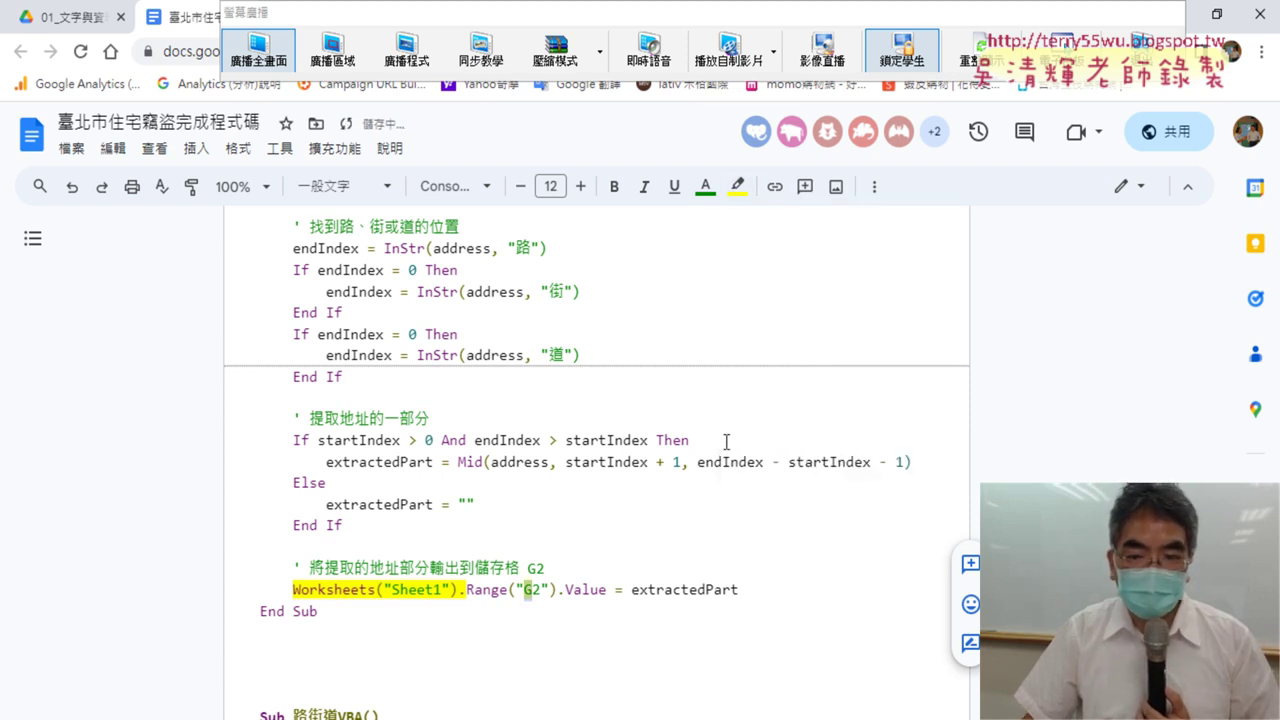
{"action": "left_click_drag", "start_coordinate": [880, 462], "coordinate": [898, 460]}
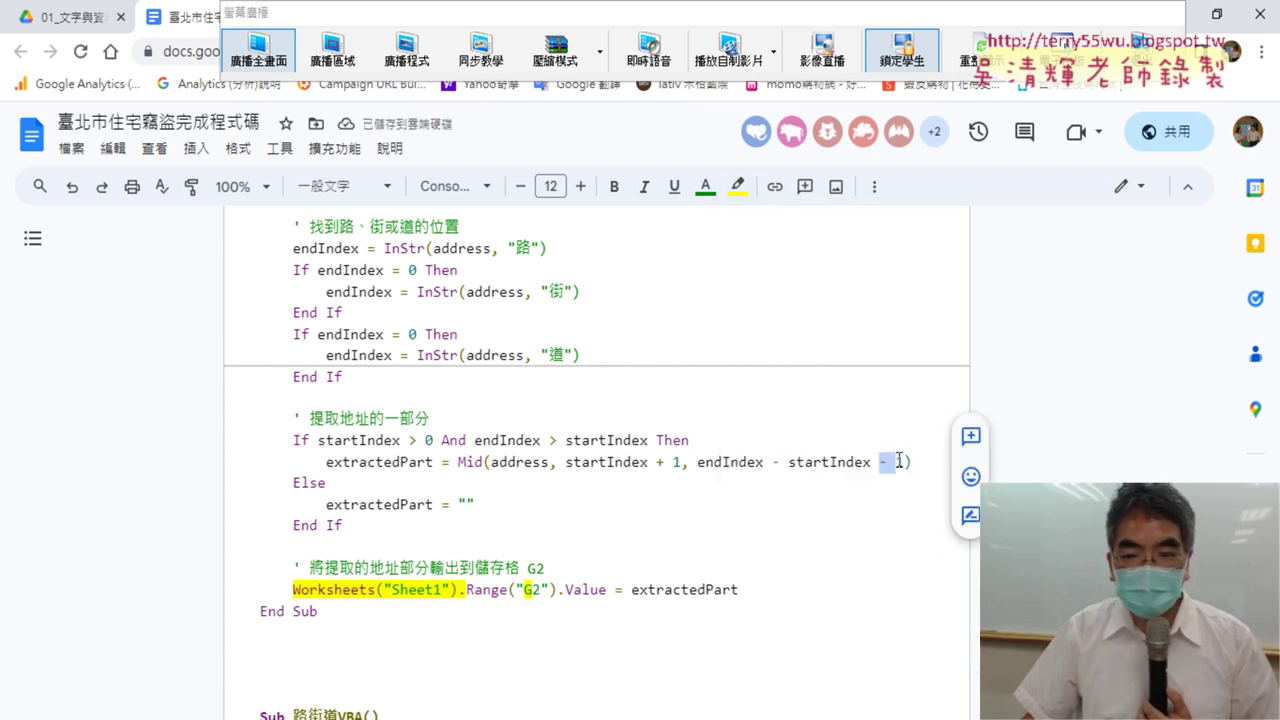
{"action": "left_click", "coordinate": [739, 187]}
{"action": "left_click", "coordinate": [806, 278]}
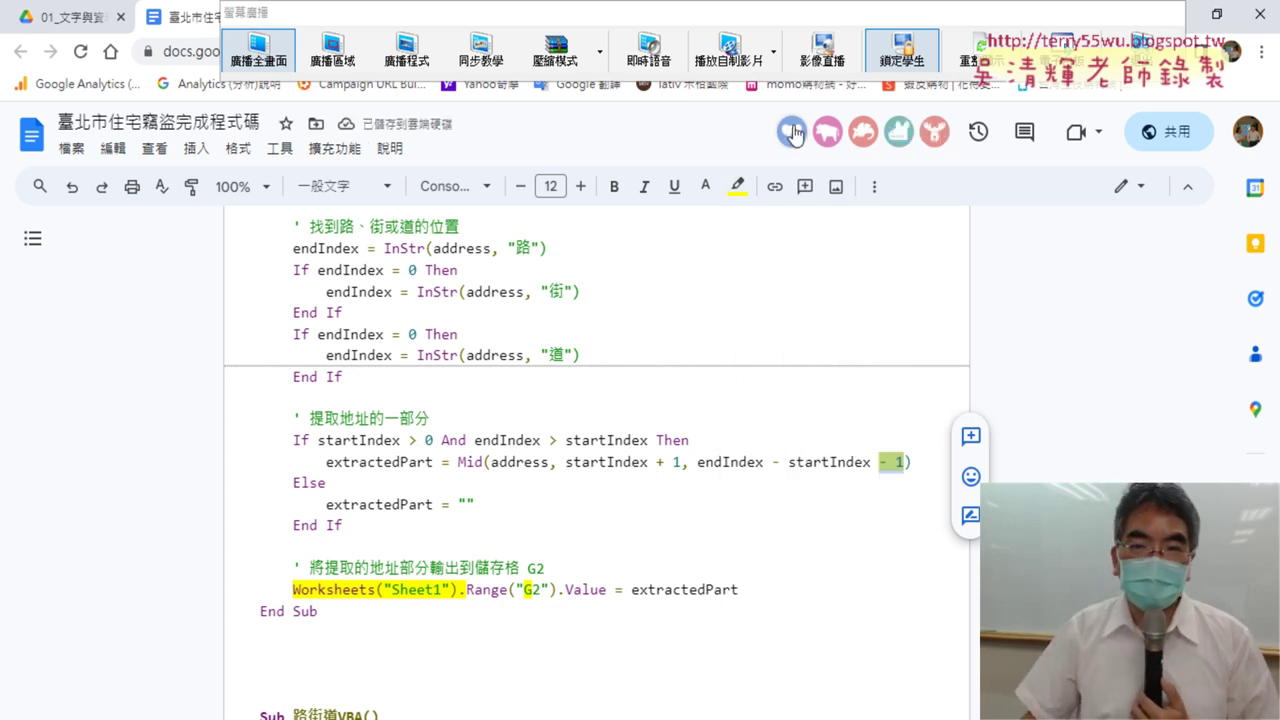
{"action": "left_click_drag", "start_coordinate": [775, 14], "coordinate": [689, 72]}
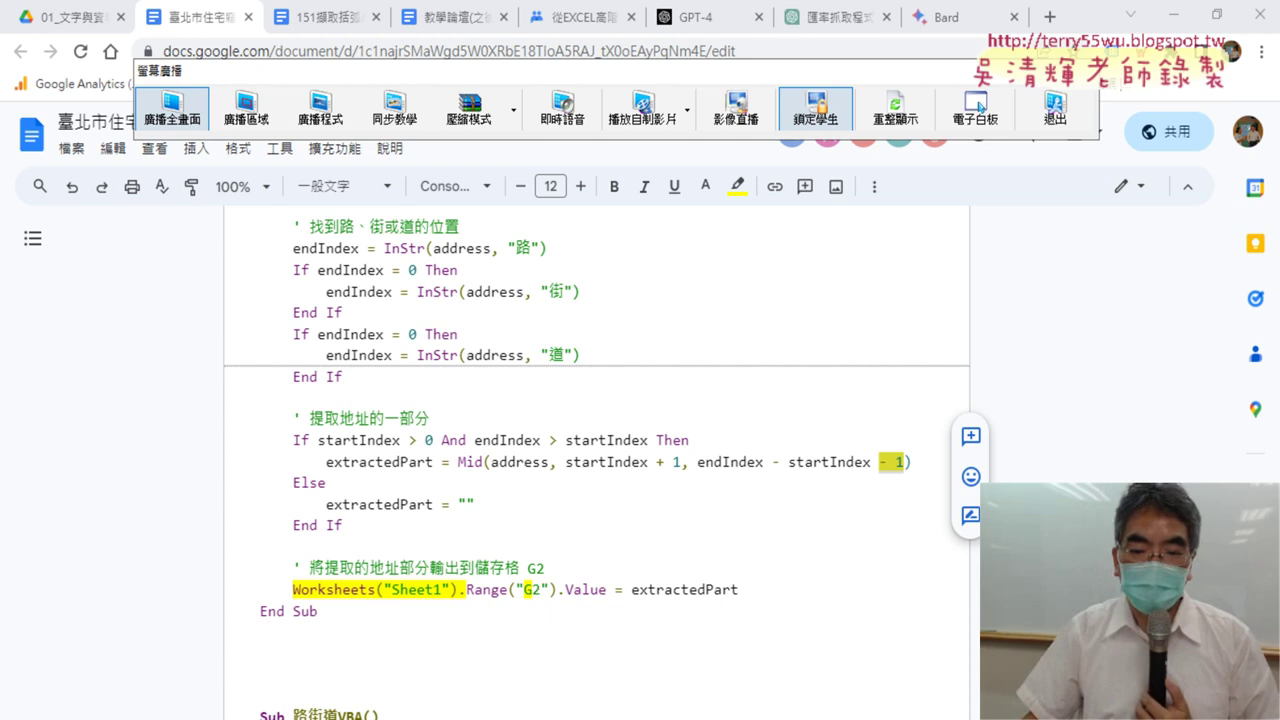
- Show Bard's VBA reply, which uses ActiveCell and Mid with nested IfError/Find to extract the street
{"action": "left_click", "coordinate": [950, 28]}
{"action": "scroll", "coordinate": [710, 322], "scroll_direction": "down", "scroll_amount": 1}
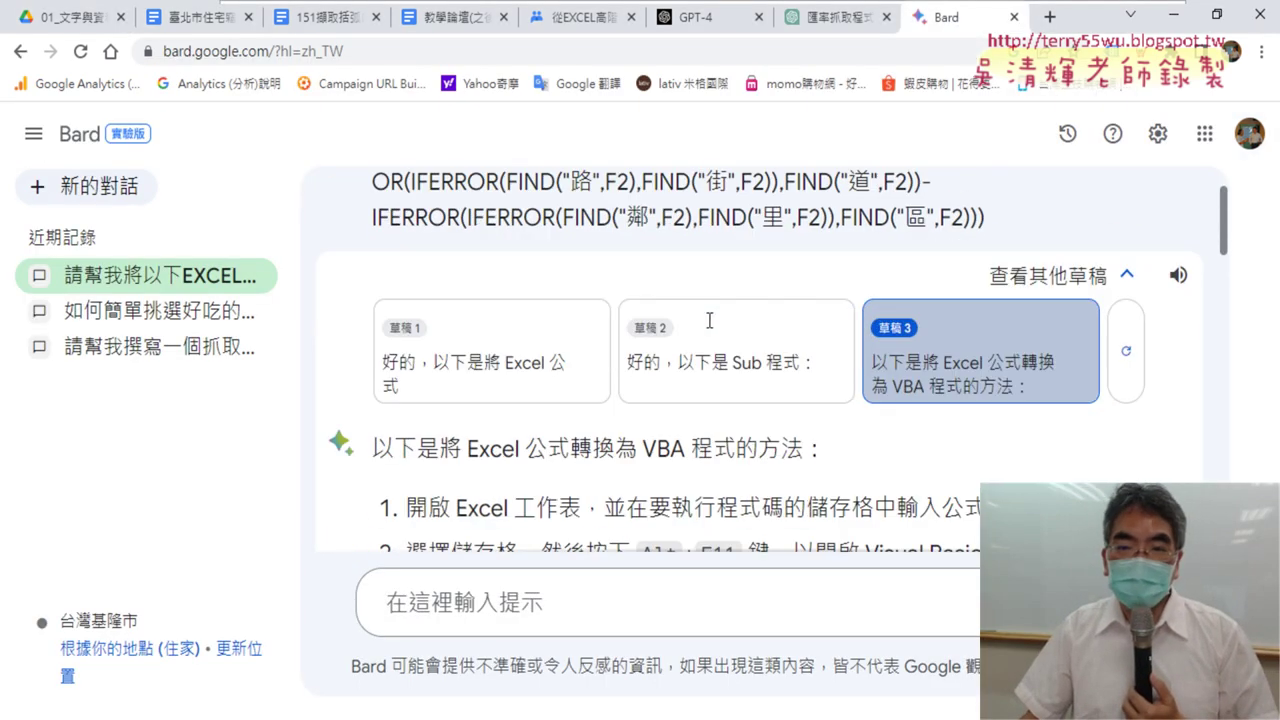
{"action": "scroll", "coordinate": [710, 322], "scroll_direction": "down", "scroll_amount": 3}
{"action": "scroll", "coordinate": [711, 324], "scroll_direction": "down", "scroll_amount": 1}
{"action": "scroll", "coordinate": [710, 324], "scroll_direction": "down", "scroll_amount": 2}
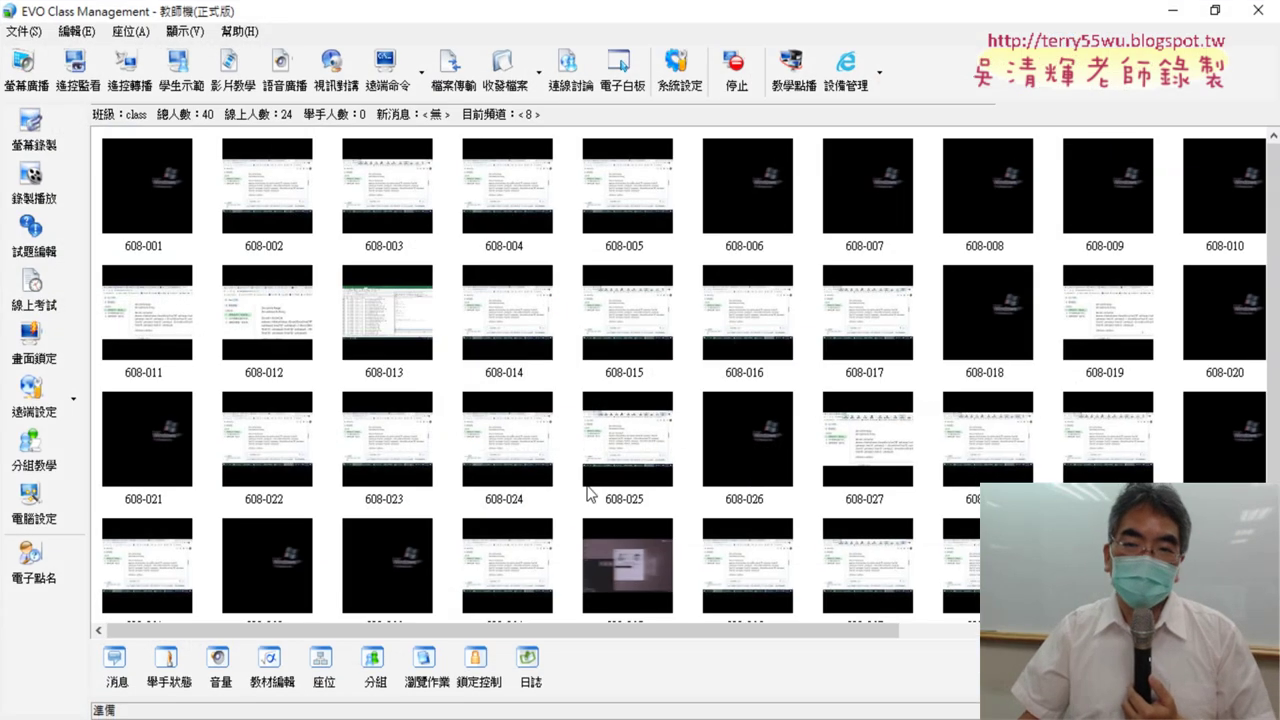
{"action": "left_click", "coordinate": [1177, 17]}
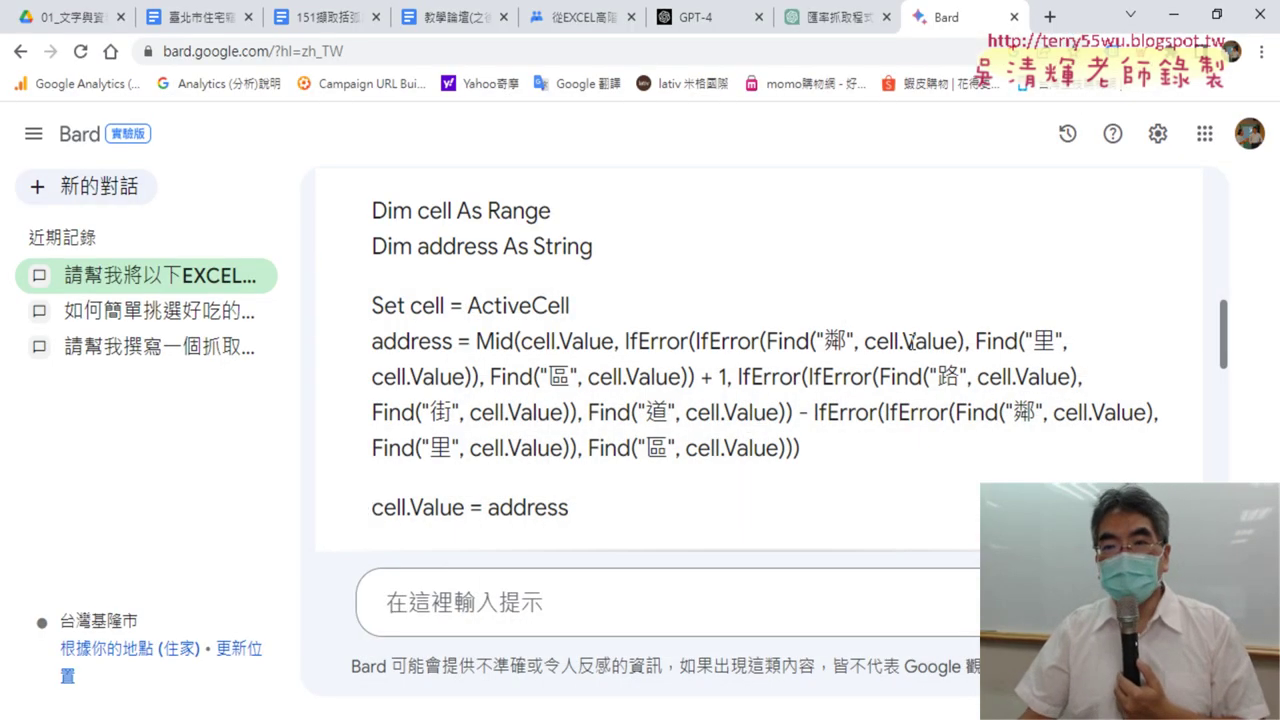